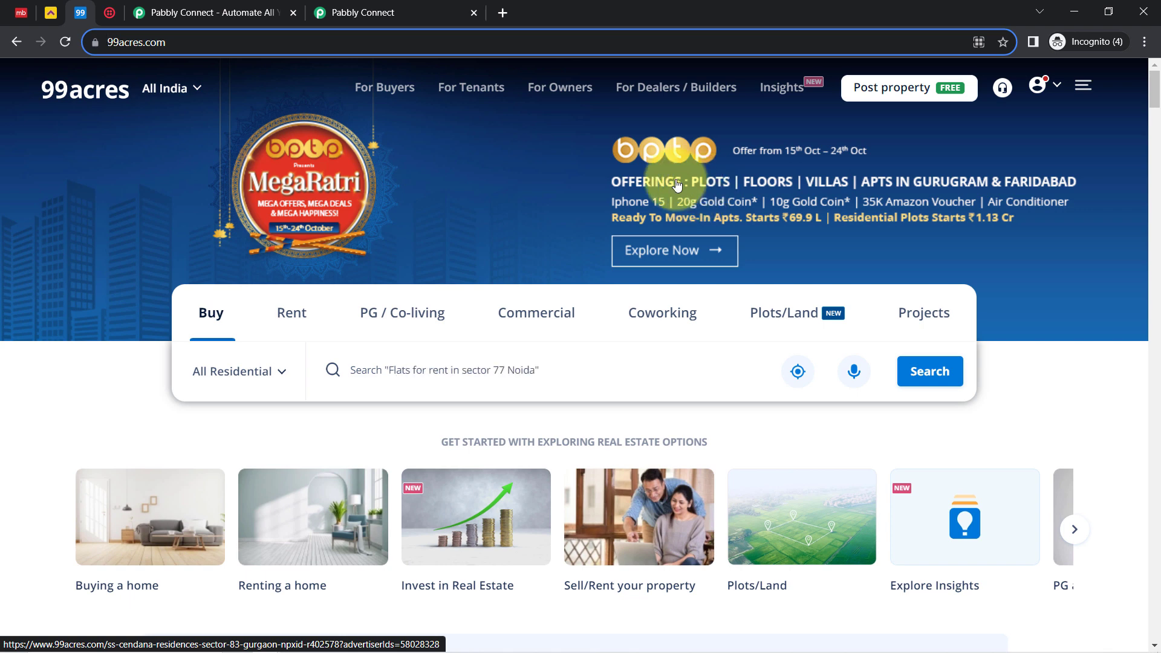
# Move between the Twilio Console welcome page and the 99acres site, then bring up the Pabbly Connect homepage
pyautogui.click(110, 21)
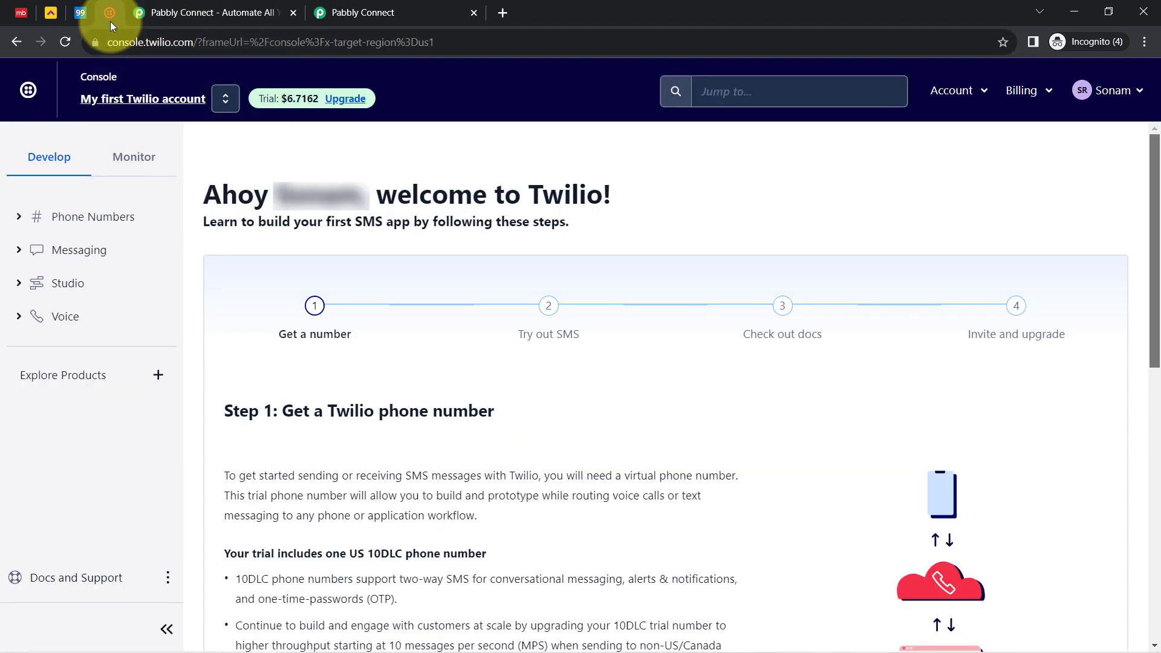
pyautogui.doubleClick(151, 44)
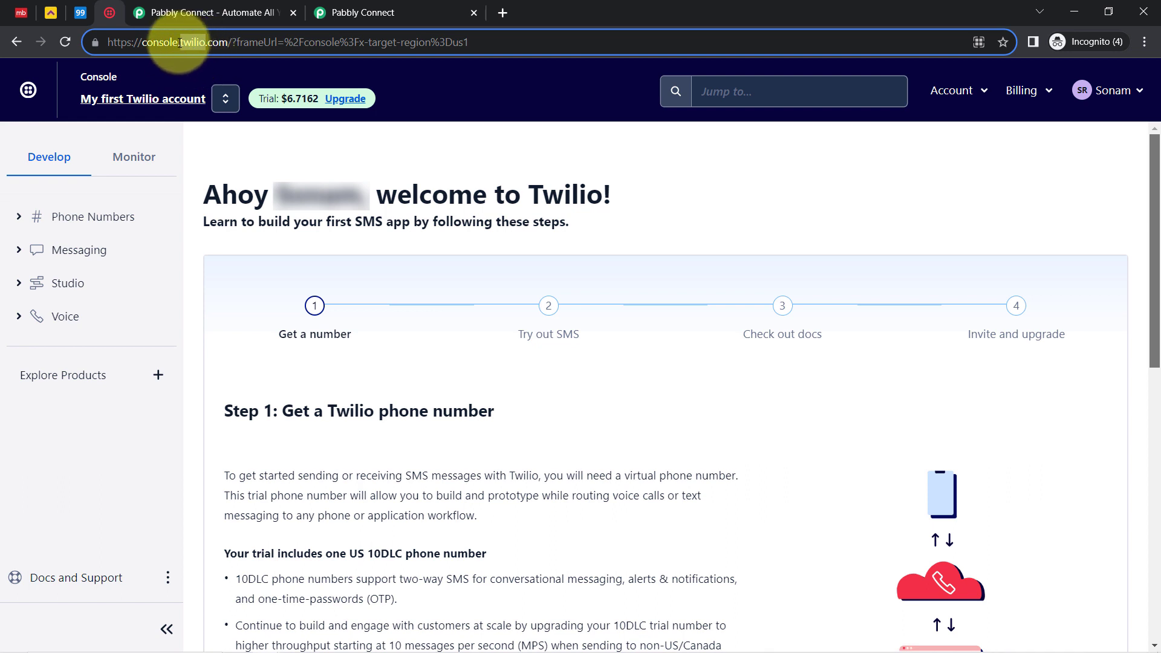
pyautogui.click(81, 13)
pyautogui.click(101, 15)
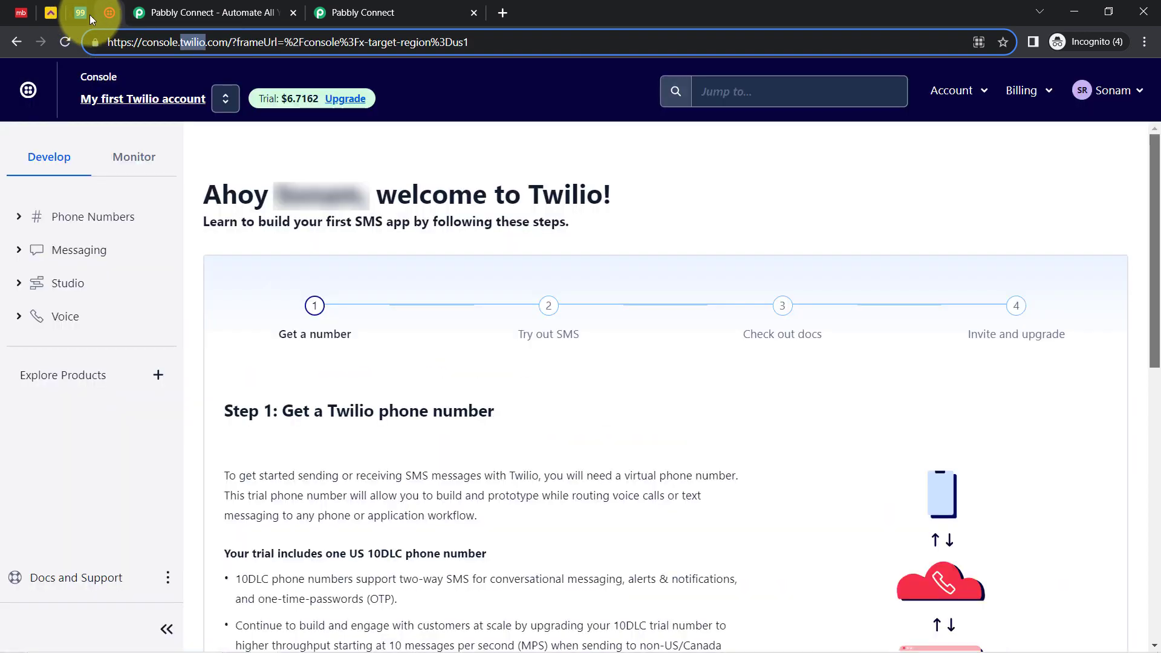
pyautogui.click(88, 15)
pyautogui.click(109, 17)
pyautogui.click(88, 19)
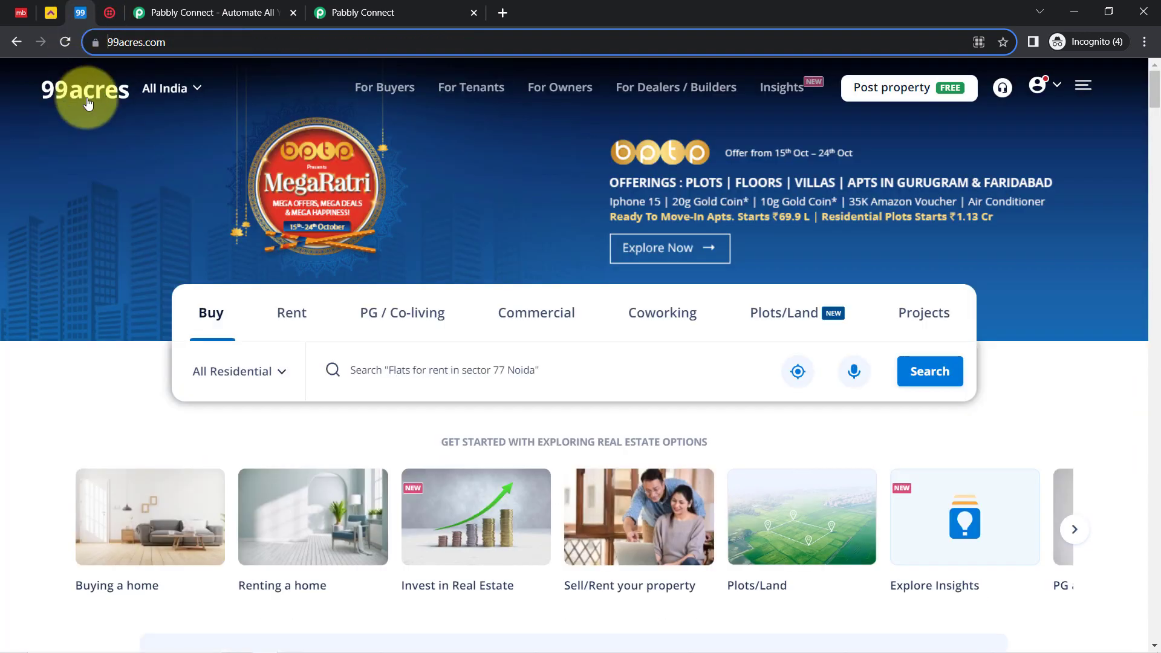
pyautogui.click(108, 14)
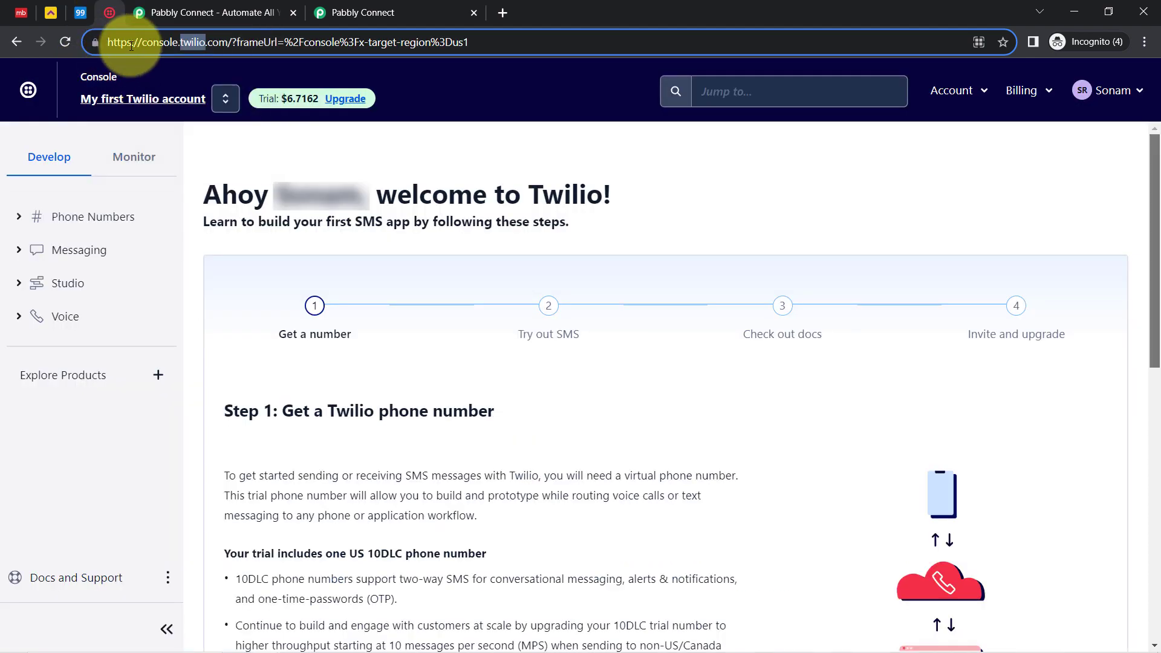
pyautogui.click(155, 13)
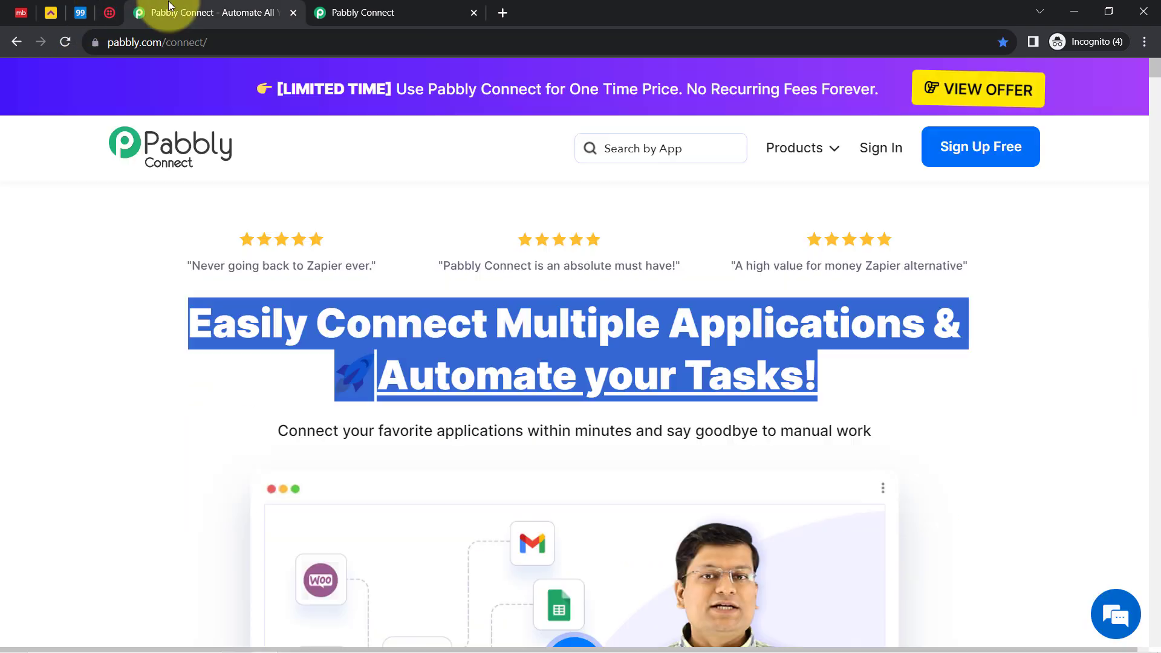
# Review the Pabbly Connect homepage, highlighting its address and headline
pyautogui.moveTo(195, 42); pyautogui.dragTo(218, 92)
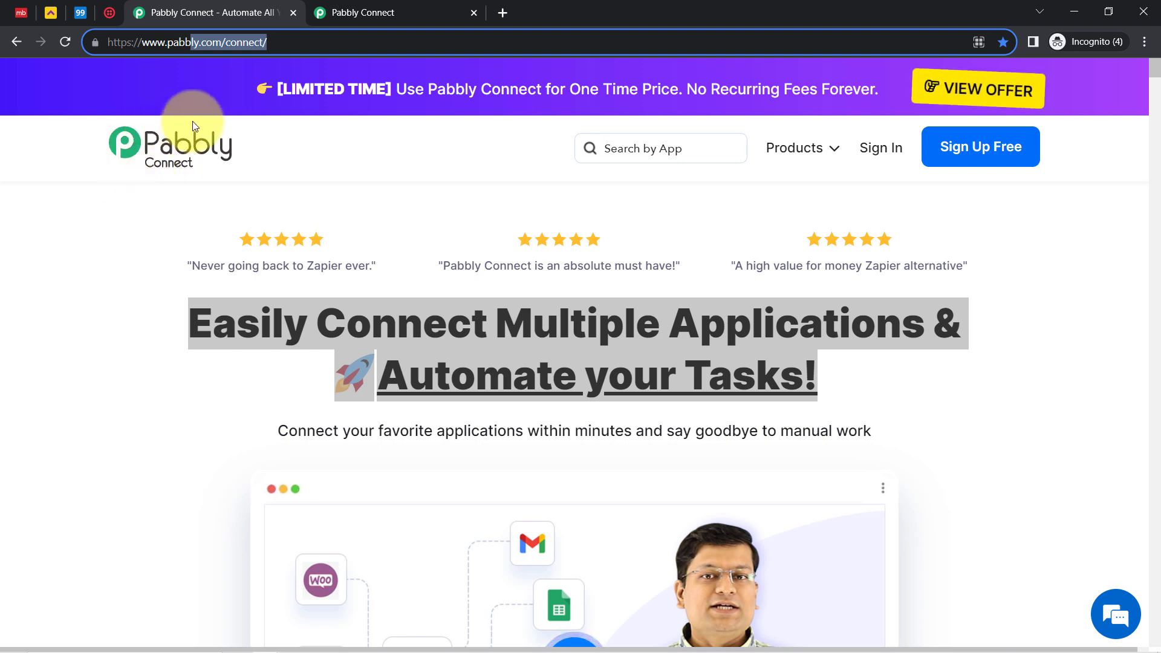
pyautogui.moveTo(212, 332); pyautogui.dragTo(819, 422)
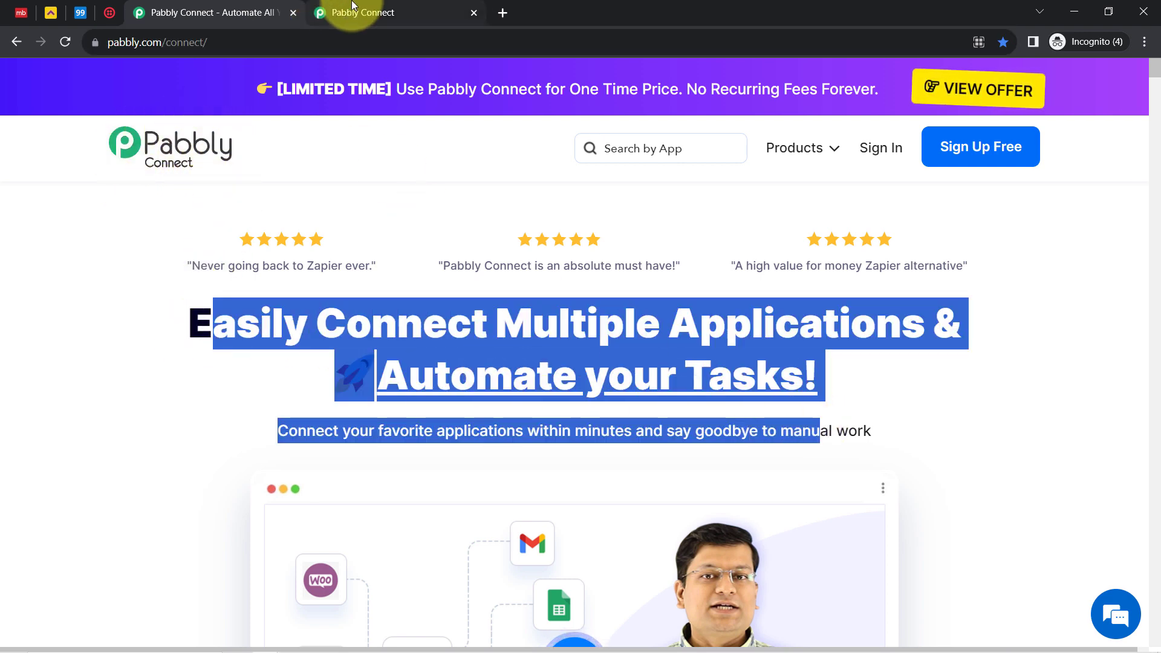
pyautogui.click(335, 13)
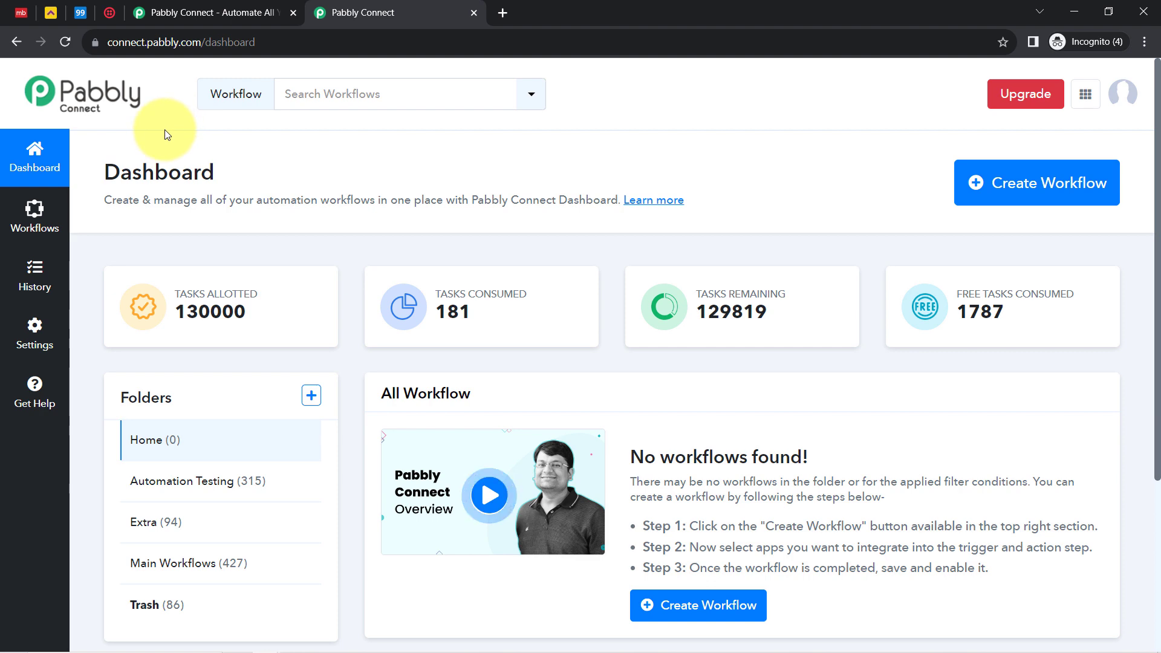
pyautogui.click(182, 12)
pyautogui.click(229, 309)
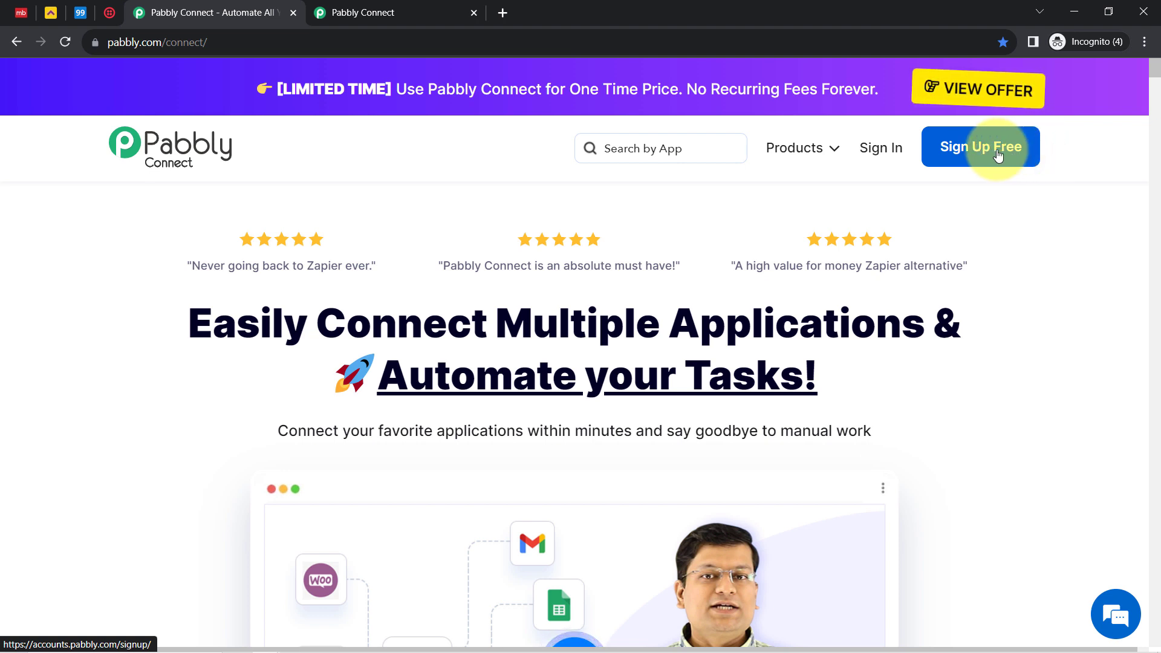
# Flip through the Twilio and 99acres tabs, then show the Pabbly Connect dashboard
pyautogui.click(110, 12)
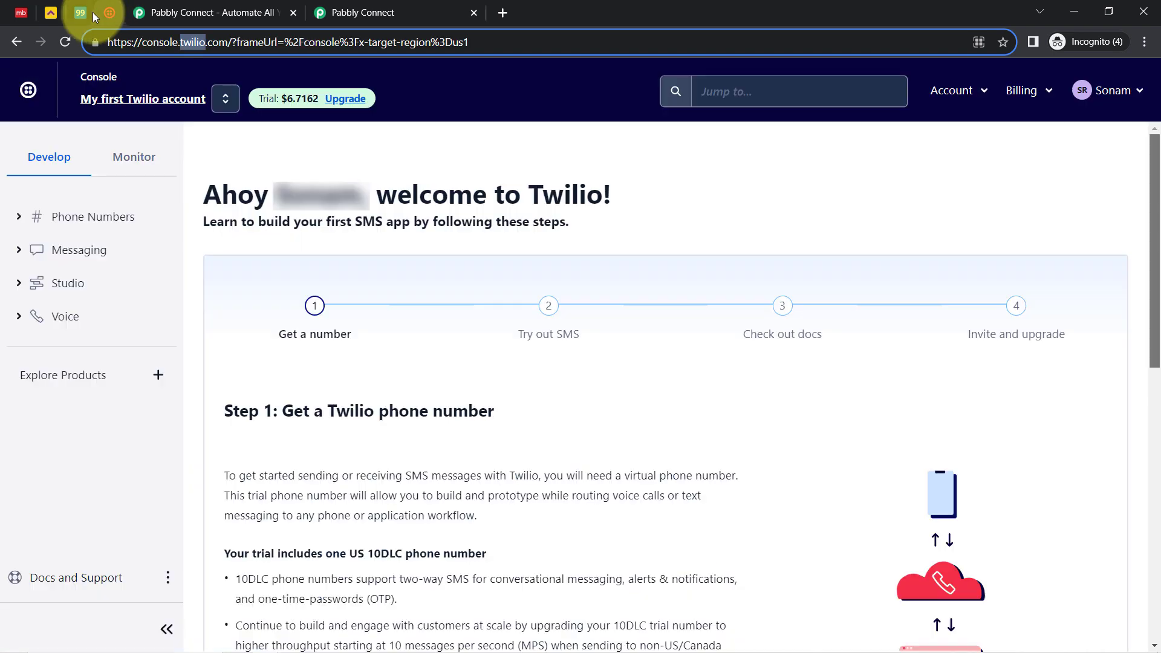
pyautogui.click(92, 12)
pyautogui.click(96, 15)
pyautogui.click(345, 12)
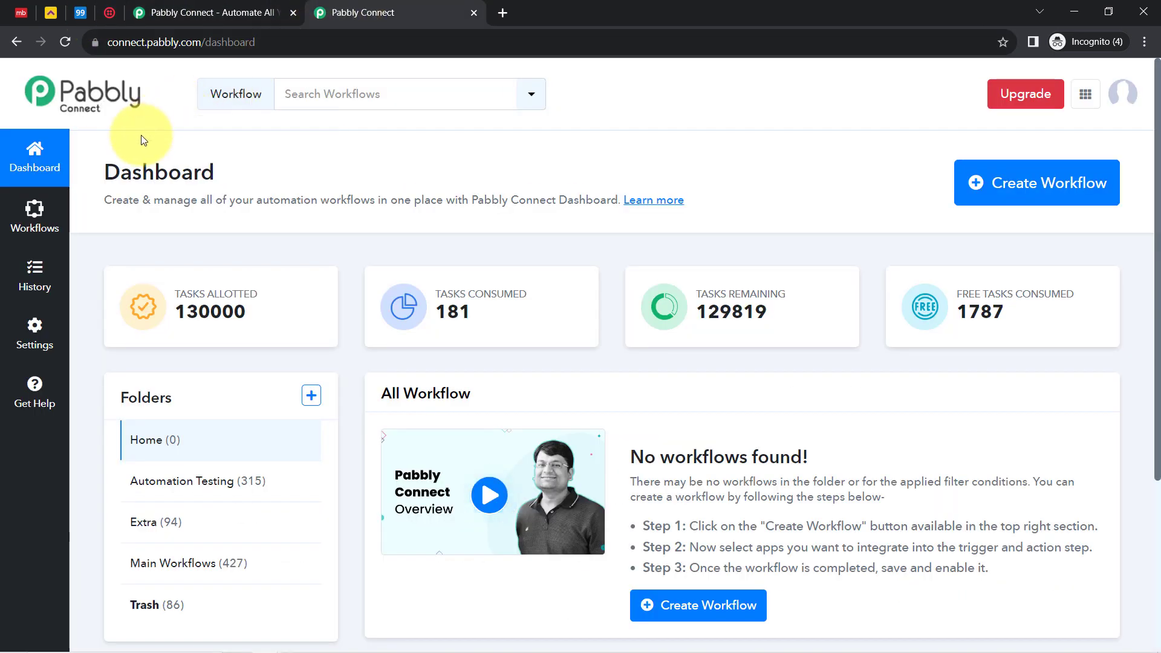
pyautogui.moveTo(103, 172); pyautogui.dragTo(215, 176)
pyautogui.click(219, 176)
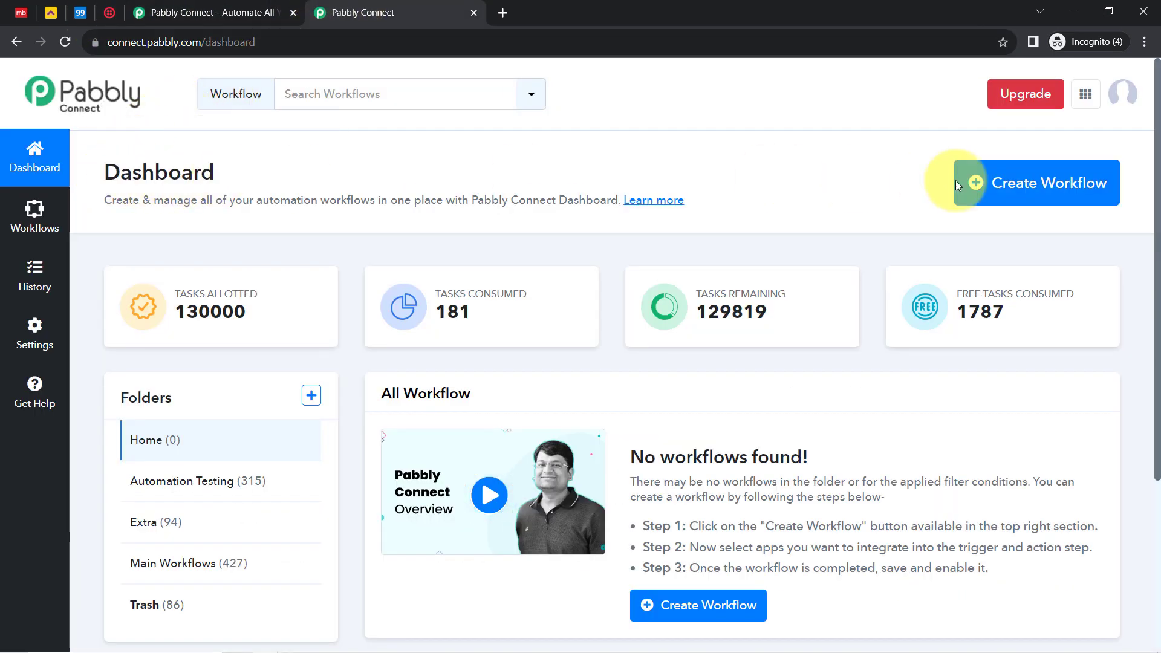
# Create the workflow 'Send SMS to Real Estate Leads Automatically' in the Main Workflows folder
pyautogui.click(1050, 182)
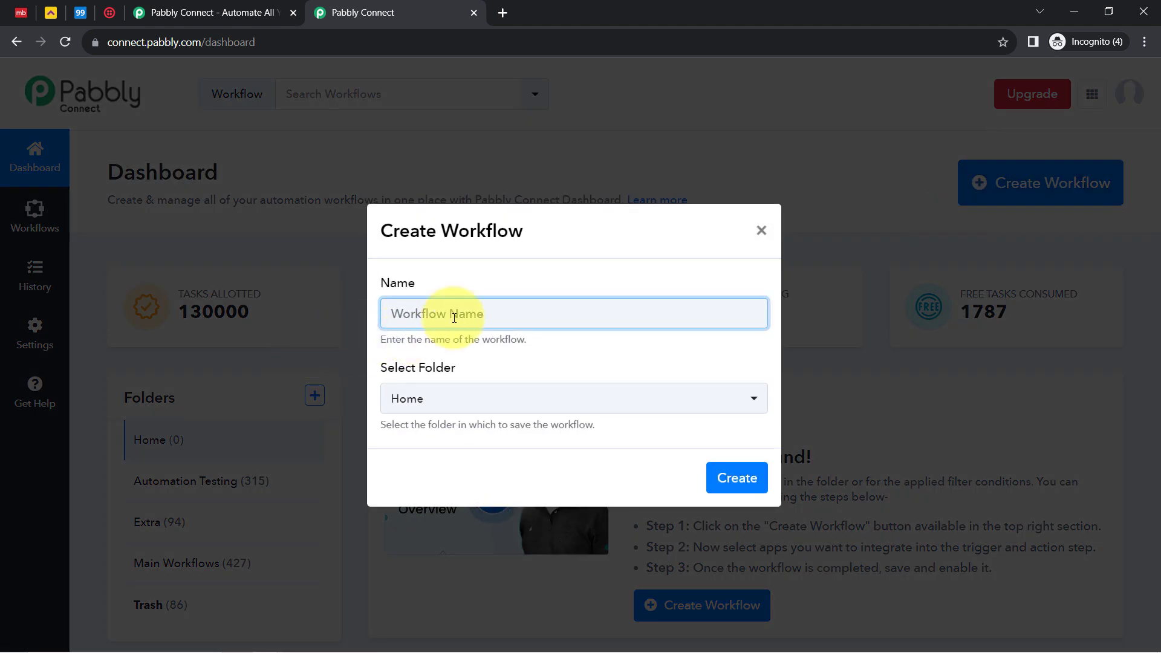
pyautogui.write('Send SMS to  Real Estate Leads Automatically')
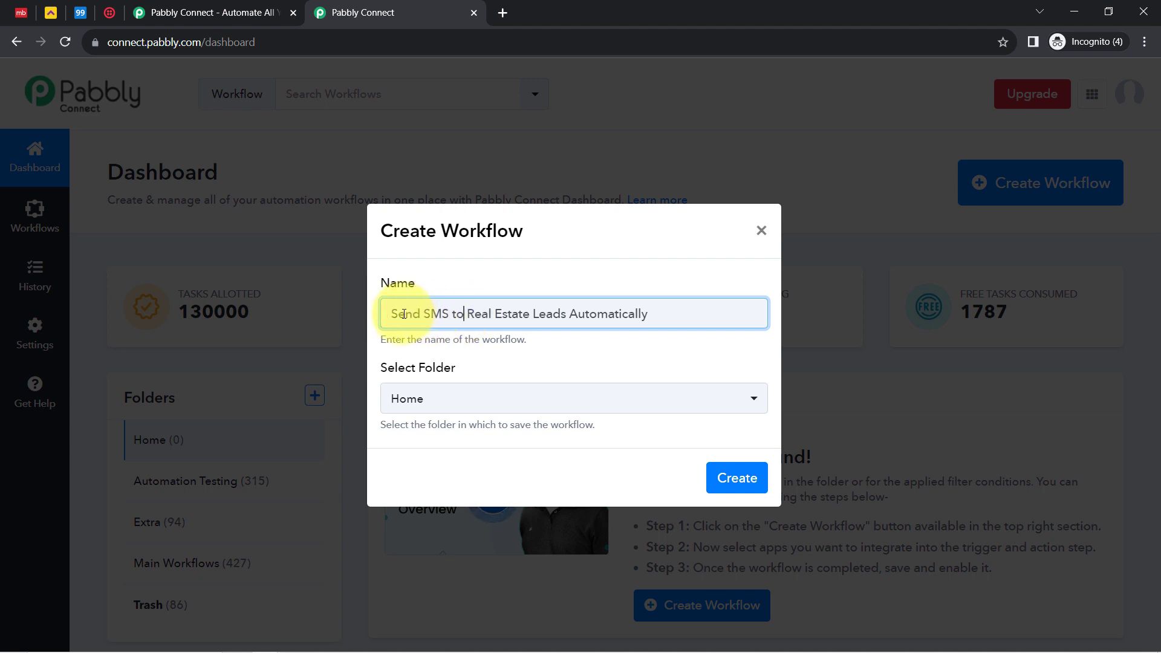
pyautogui.moveTo(417, 318); pyautogui.dragTo(635, 311)
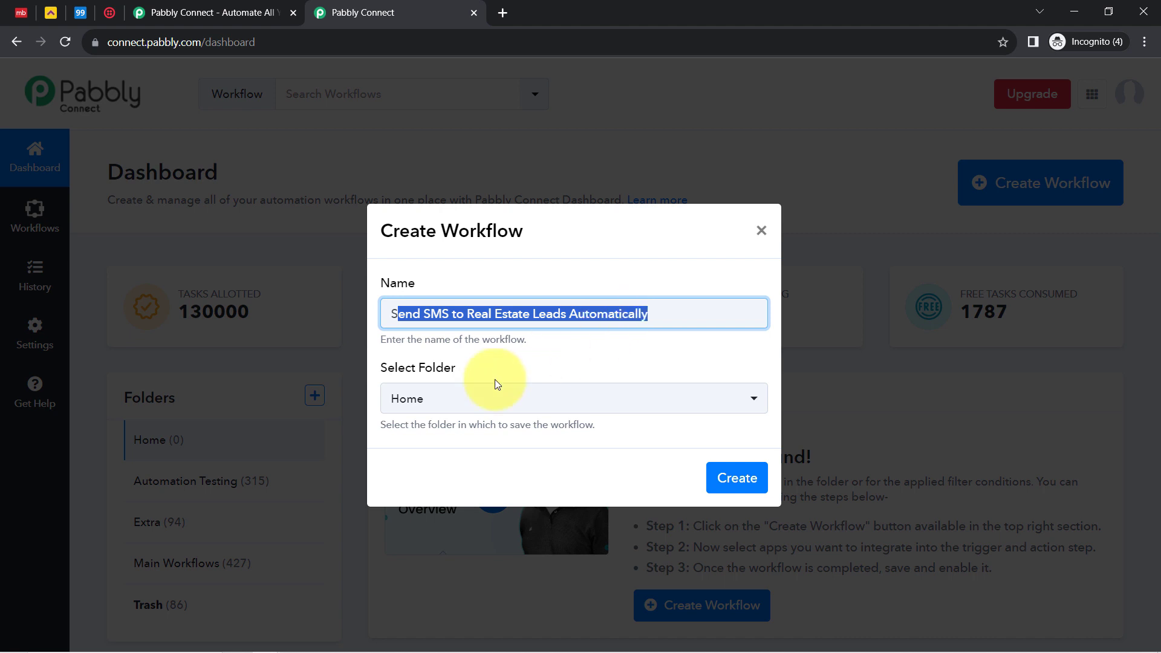
pyautogui.click(408, 399)
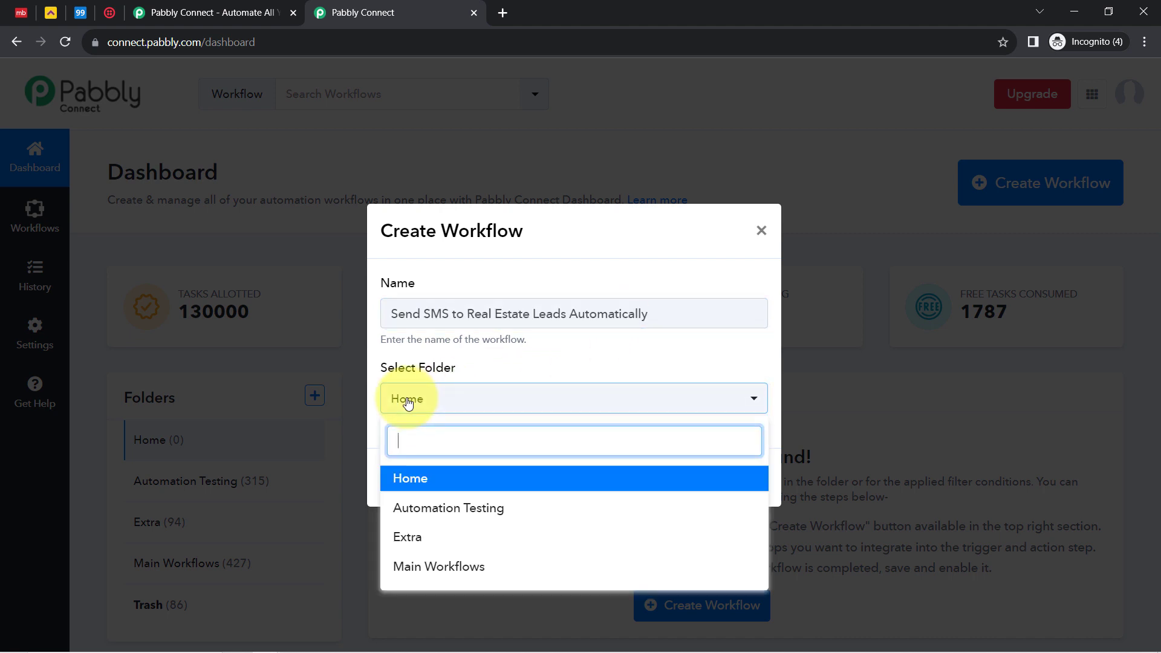
pyautogui.click(409, 569)
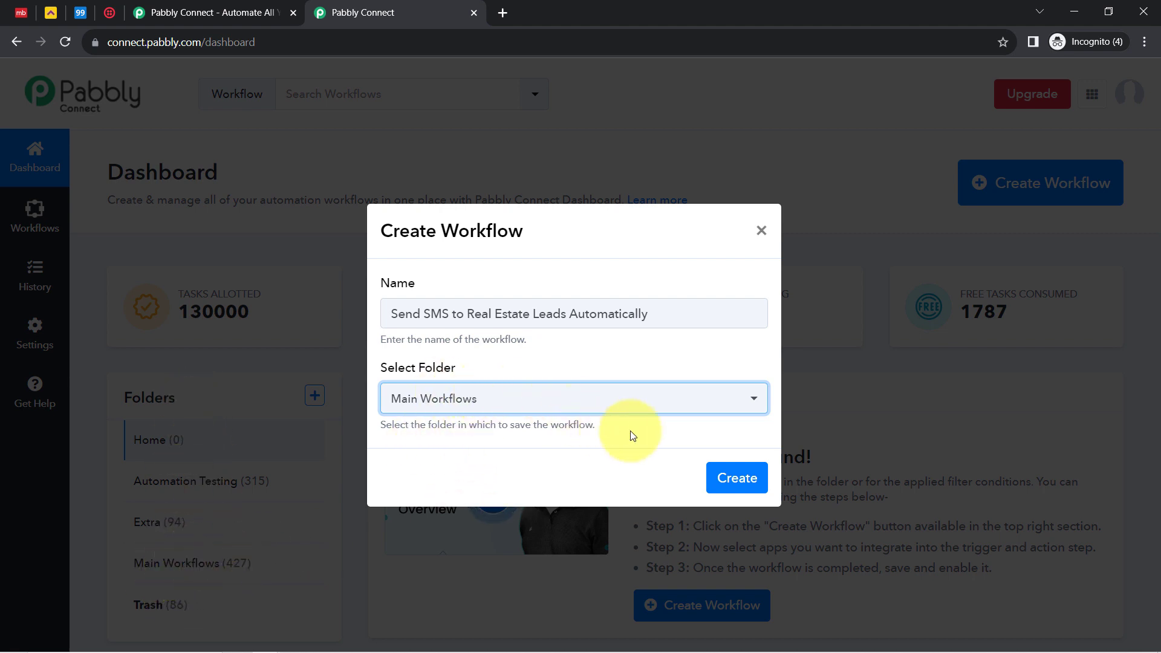
pyautogui.click(736, 477)
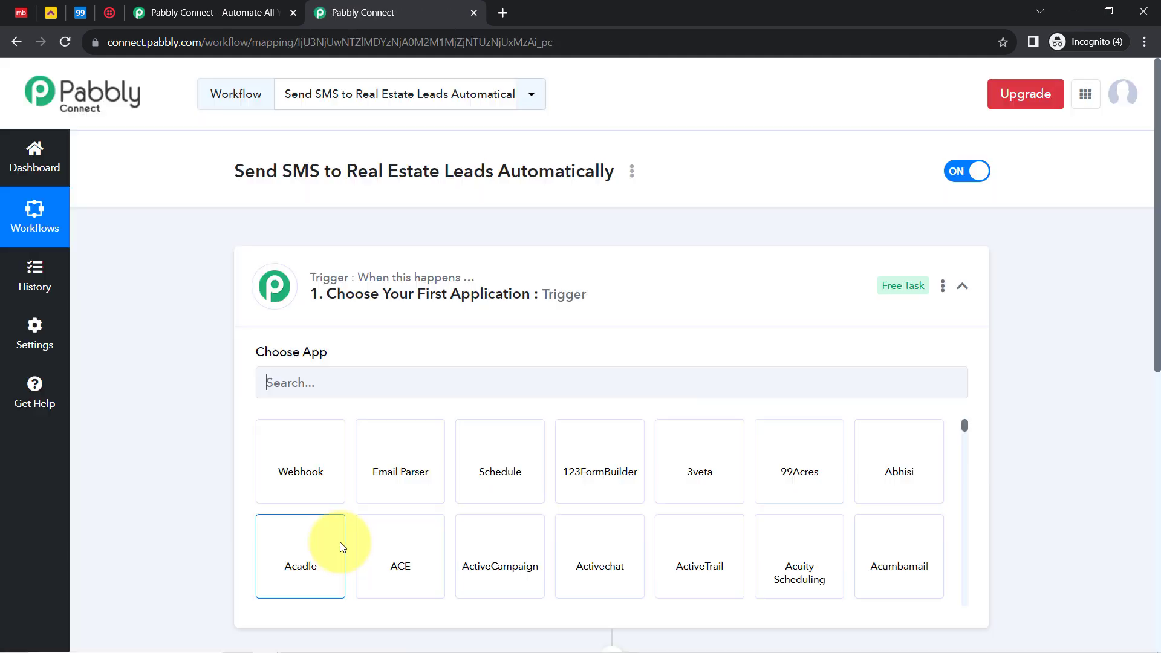
# Search '99' in the trigger's app picker and choose 99Acres as the trigger app
pyautogui.click(303, 293)
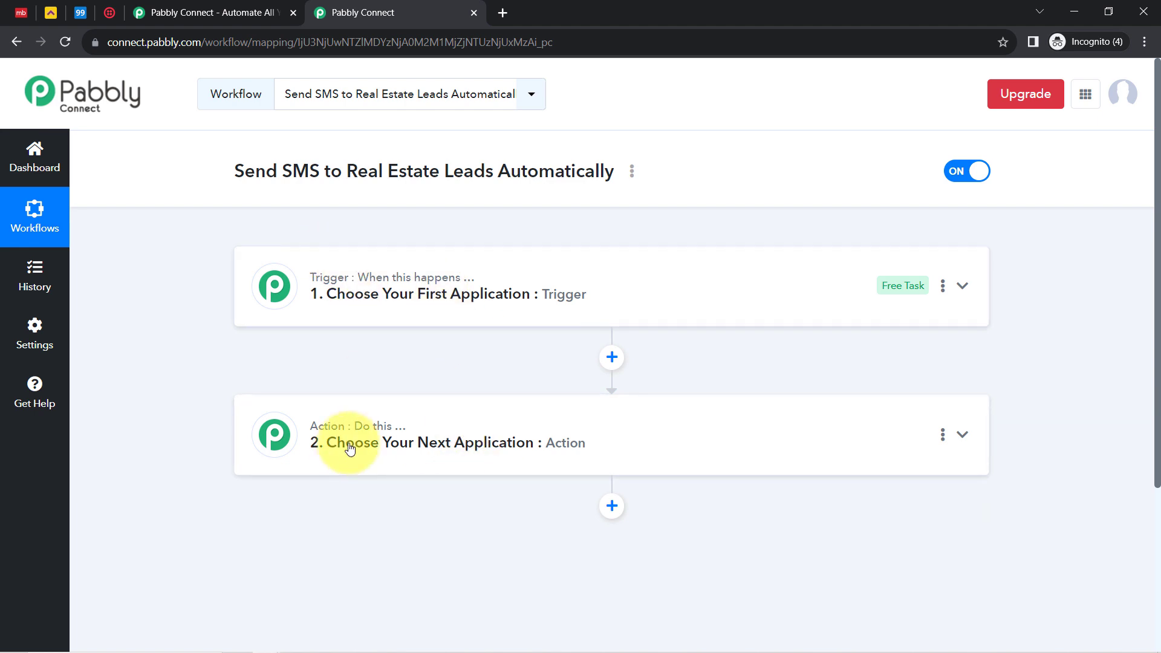
pyautogui.click(371, 301)
pyautogui.moveTo(239, 171); pyautogui.dragTo(552, 174)
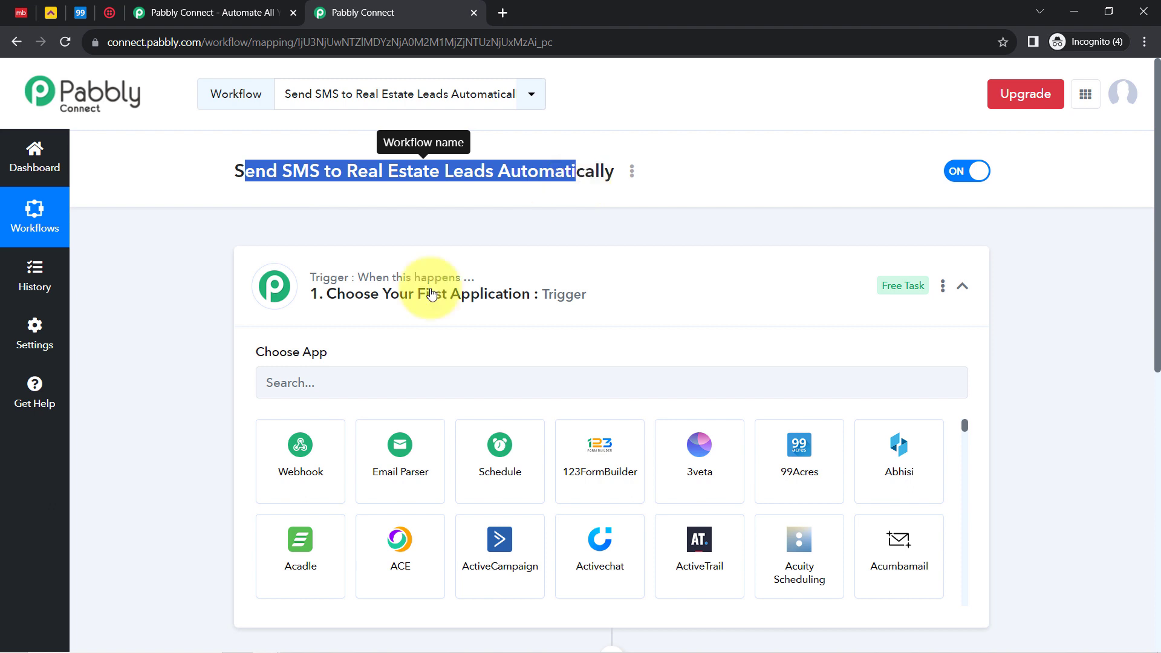
pyautogui.click(300, 383)
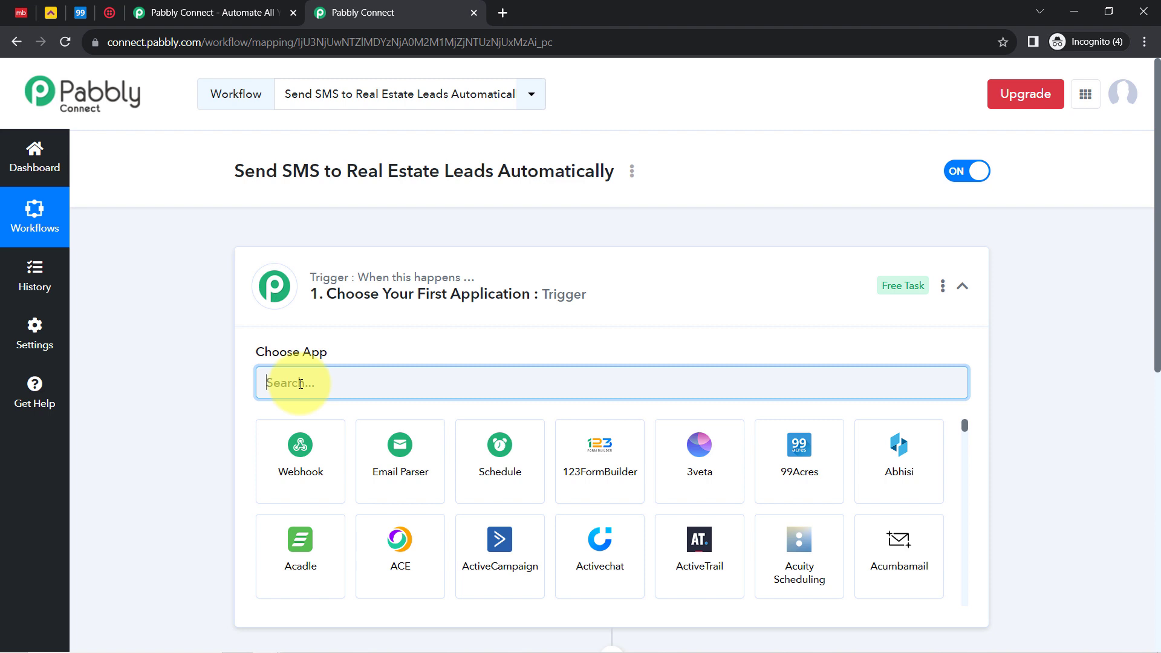
pyautogui.write('magi')
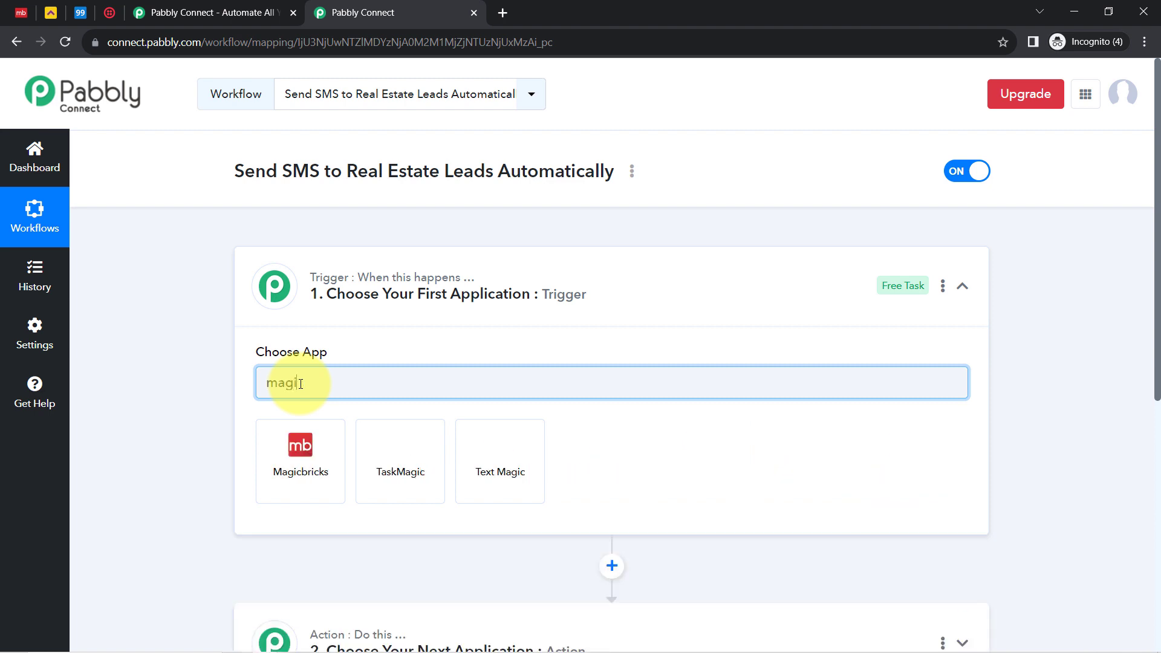
pyautogui.press('BackSpace')
pyautogui.press('BackSpace')
pyautogui.write('hous')
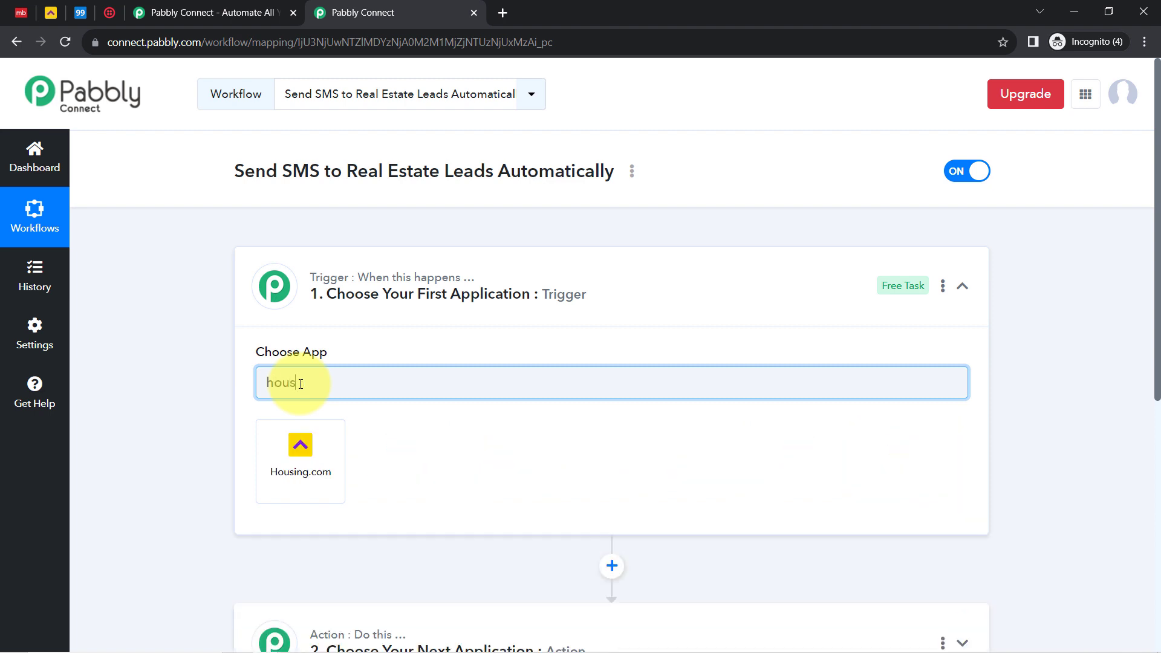
pyautogui.press('BackSpace')
pyautogui.press('BackSpace')
pyautogui.press('BackSpace')
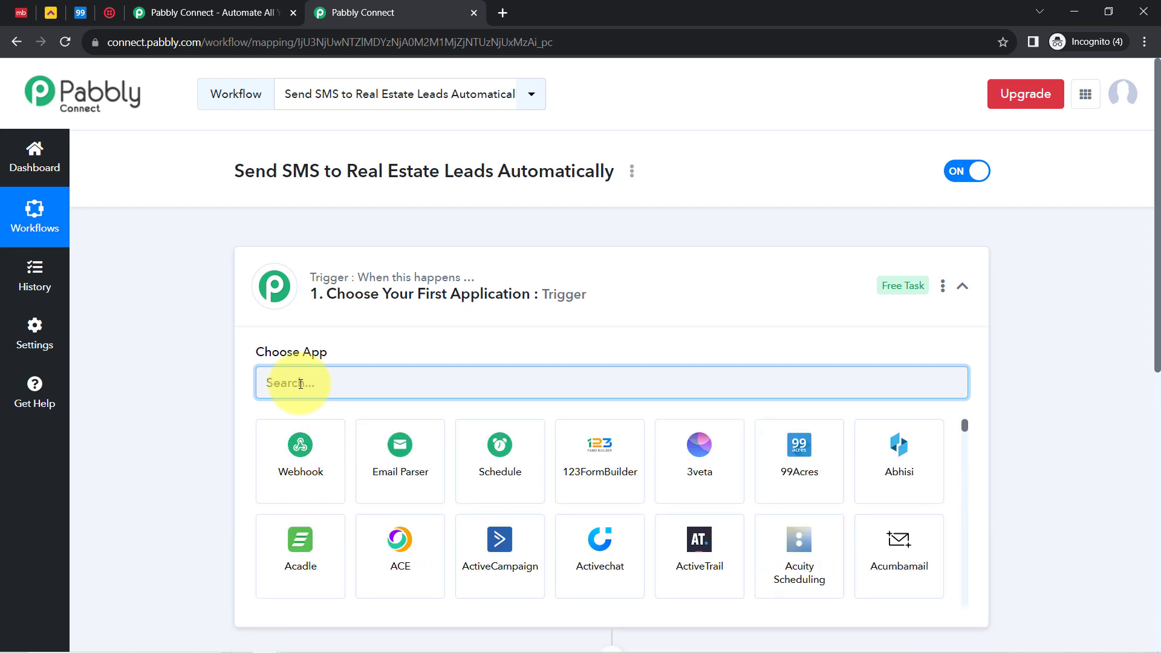
pyautogui.write('99')
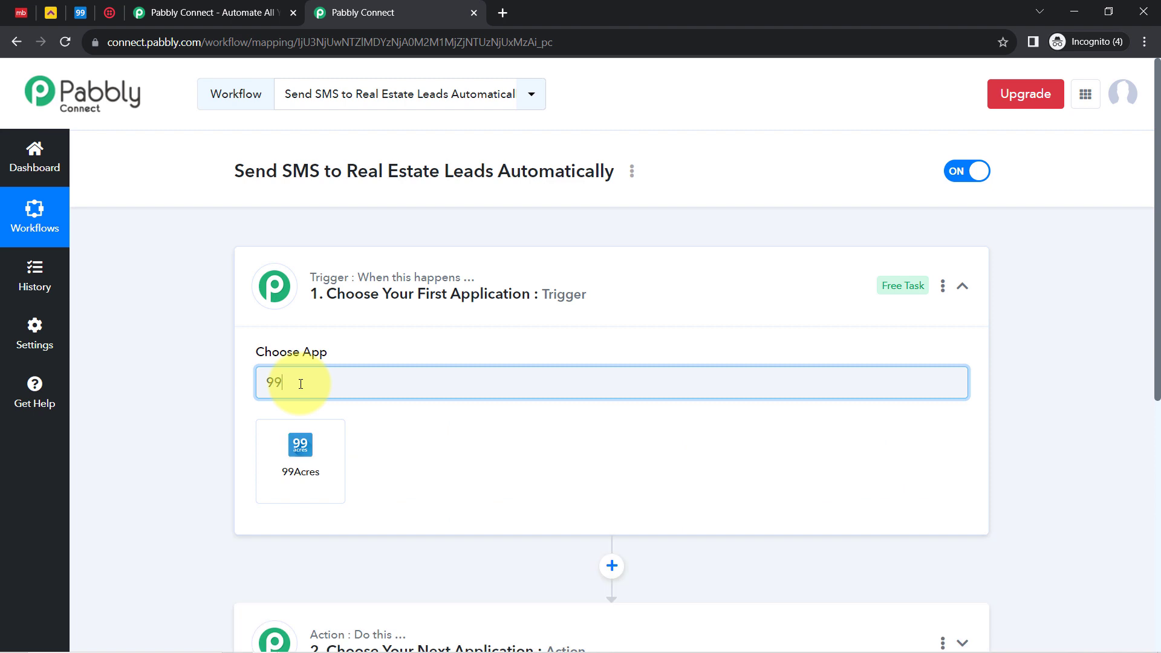
pyautogui.click(299, 441)
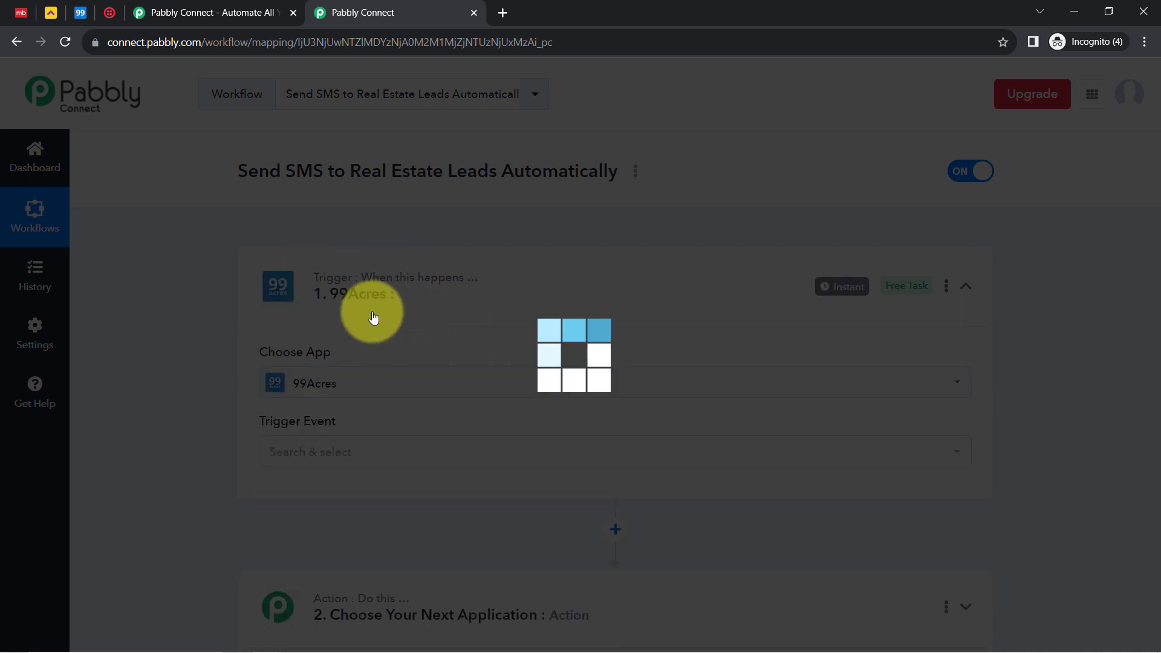
pyautogui.scroll(-6, 1149, 368)
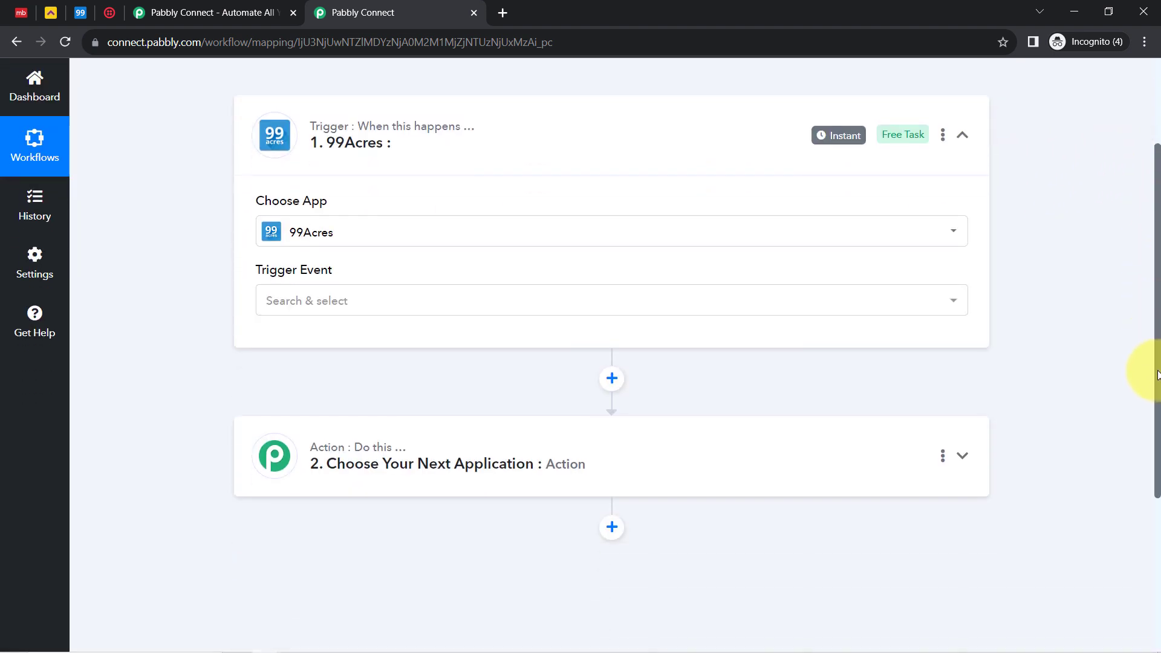
# Search 'twil' in the action step's app picker and select Twilio as the action app
pyautogui.click(417, 248)
pyautogui.click(322, 336)
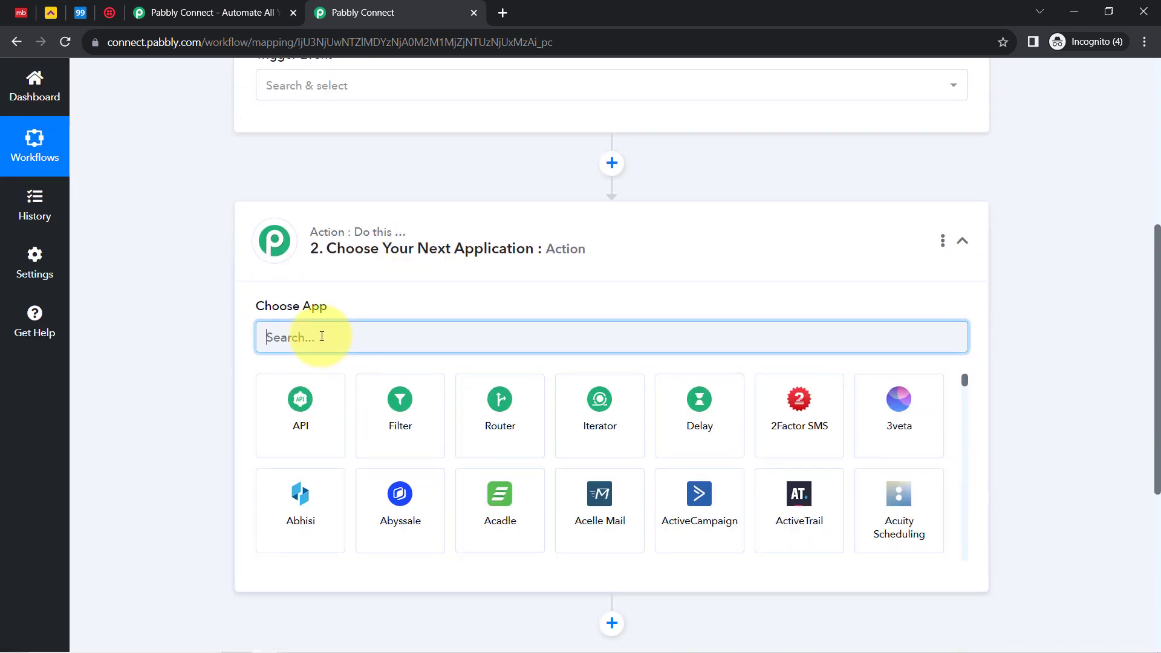
pyautogui.write('twil')
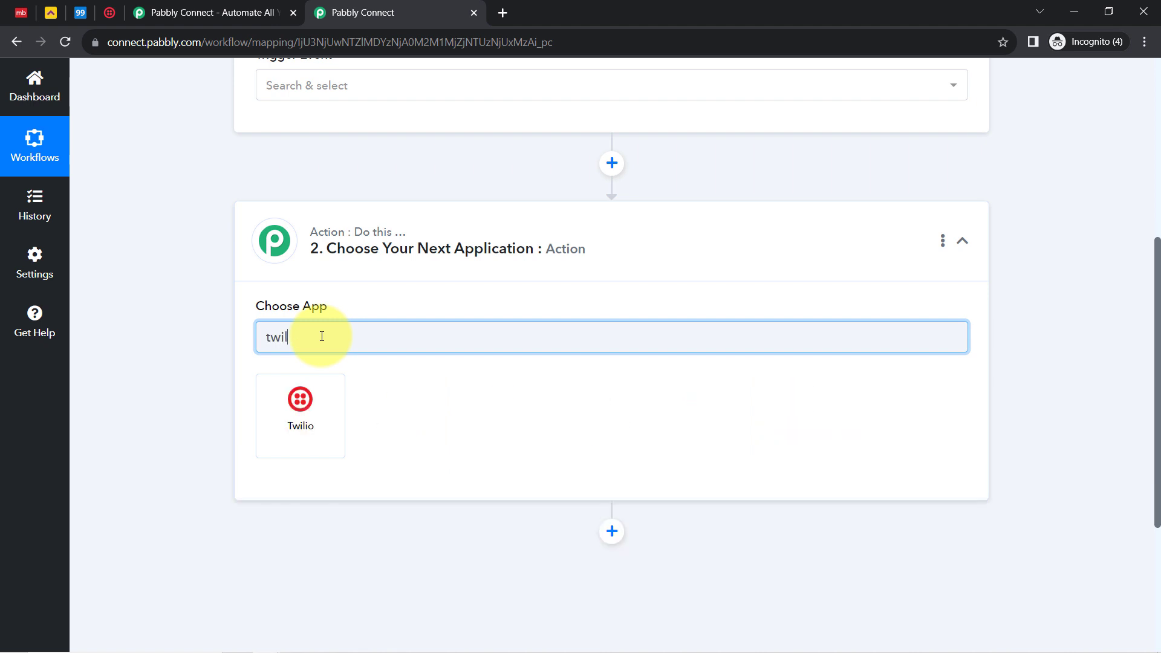
pyautogui.press('BackSpace')
pyautogui.press('BackSpace')
pyautogui.press('BackSpace')
pyautogui.press('BackSpace')
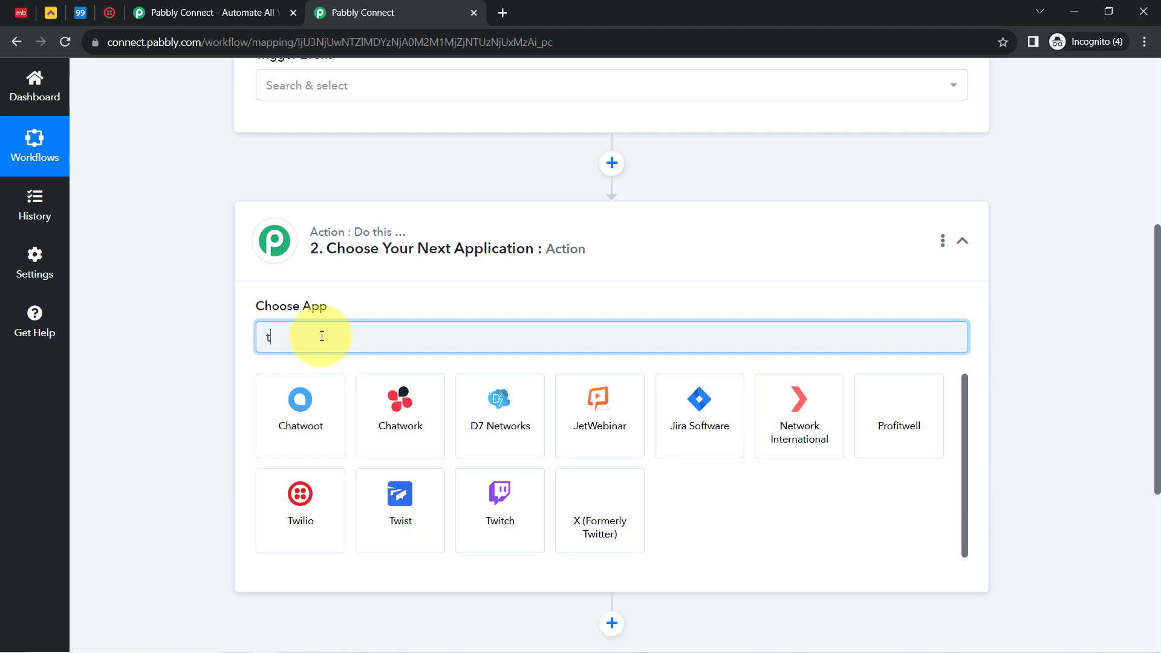
pyautogui.write('sms')
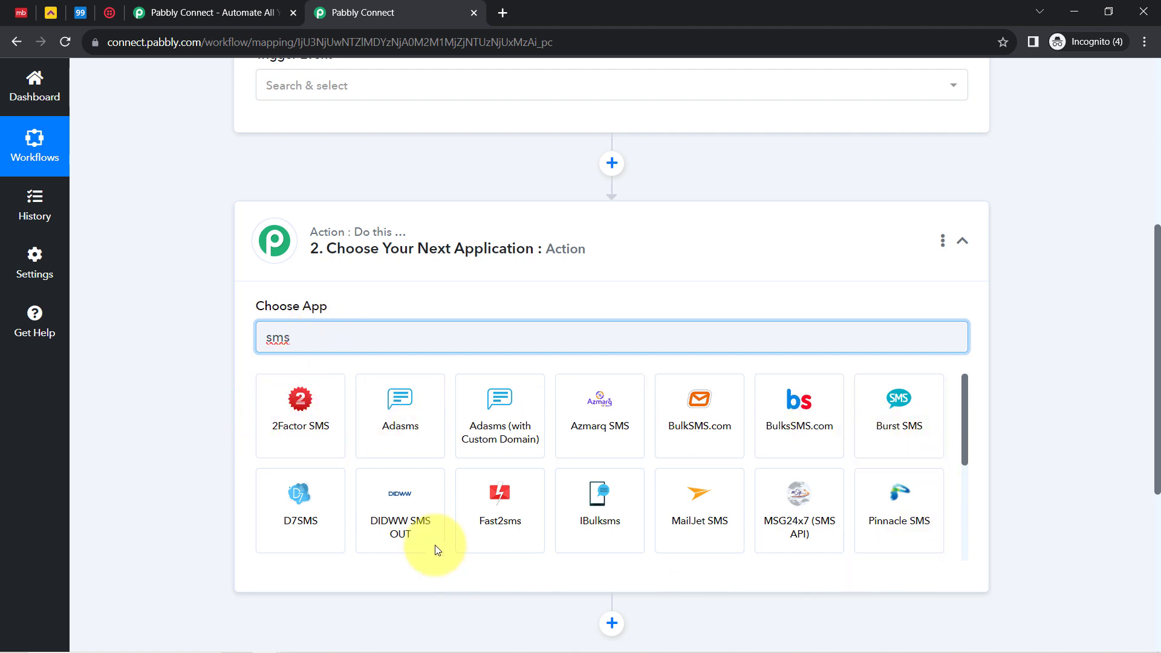
pyautogui.doubleClick(322, 330)
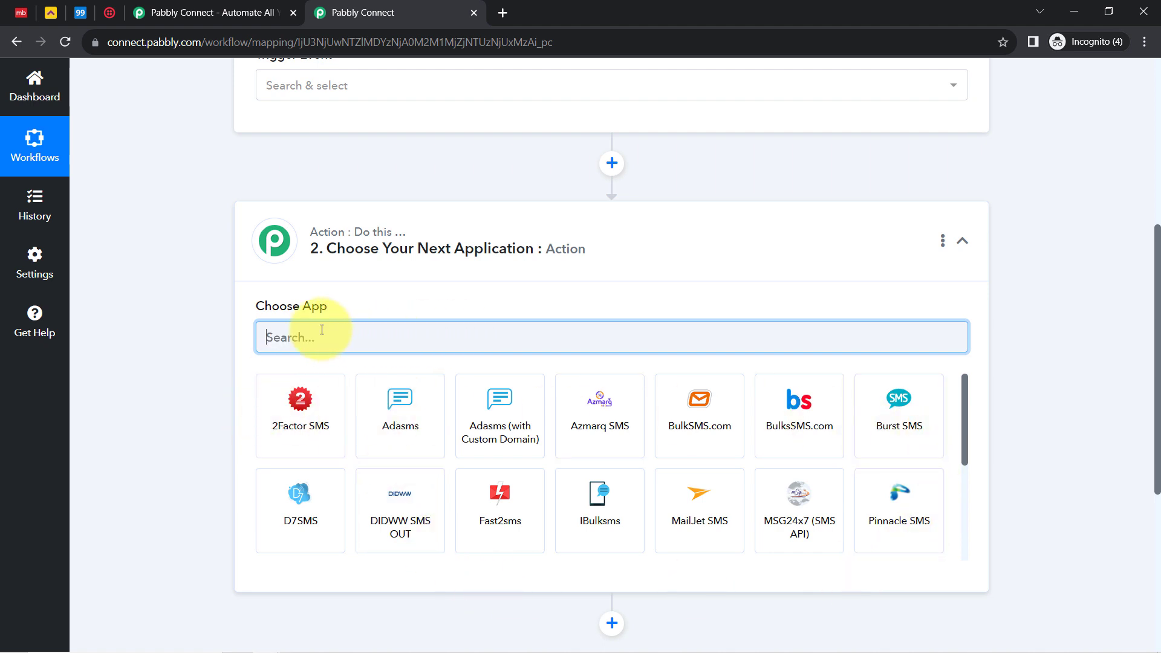
pyautogui.write('twil')
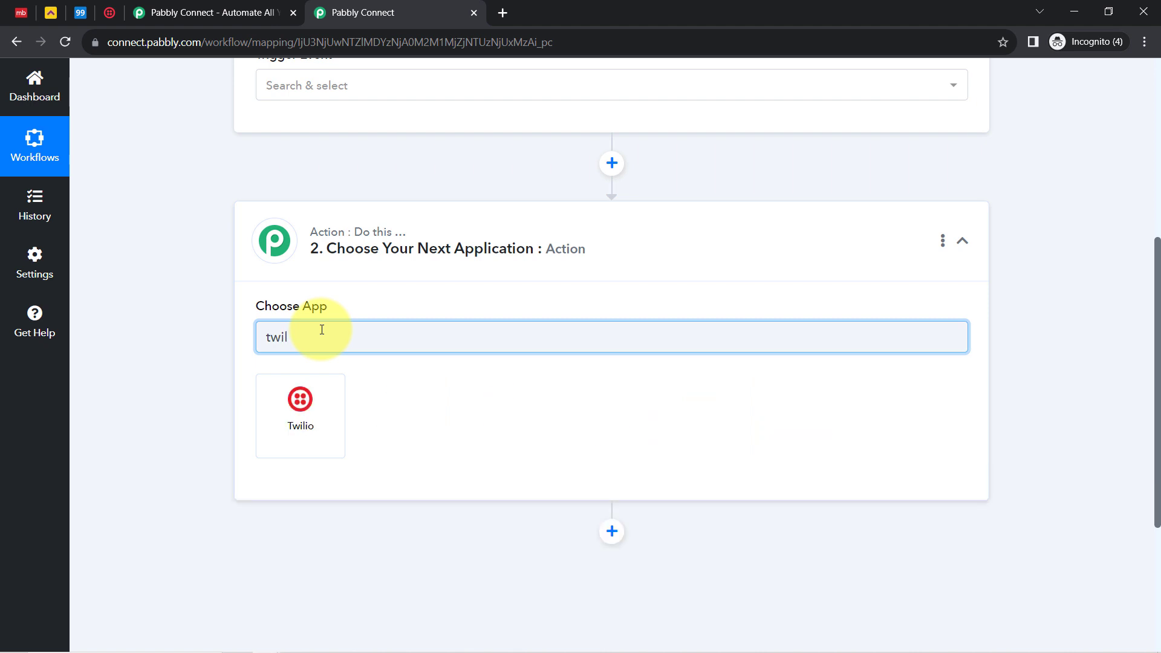
pyautogui.click(276, 411)
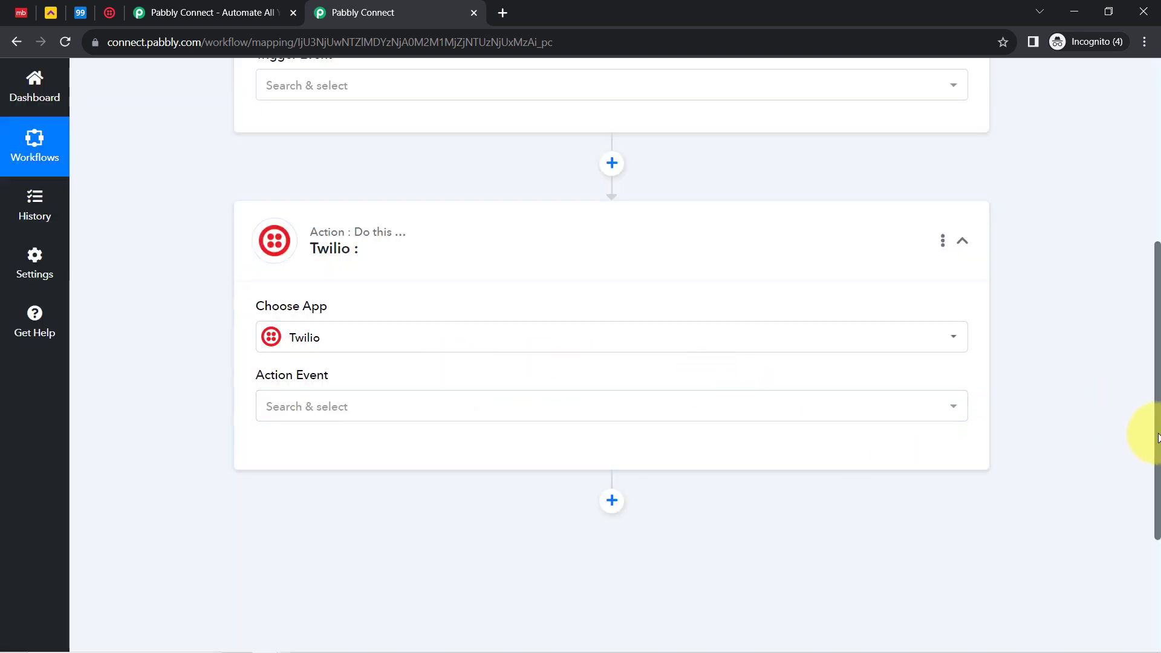
pyautogui.moveTo(1158, 436); pyautogui.dragTo(1141, 190)
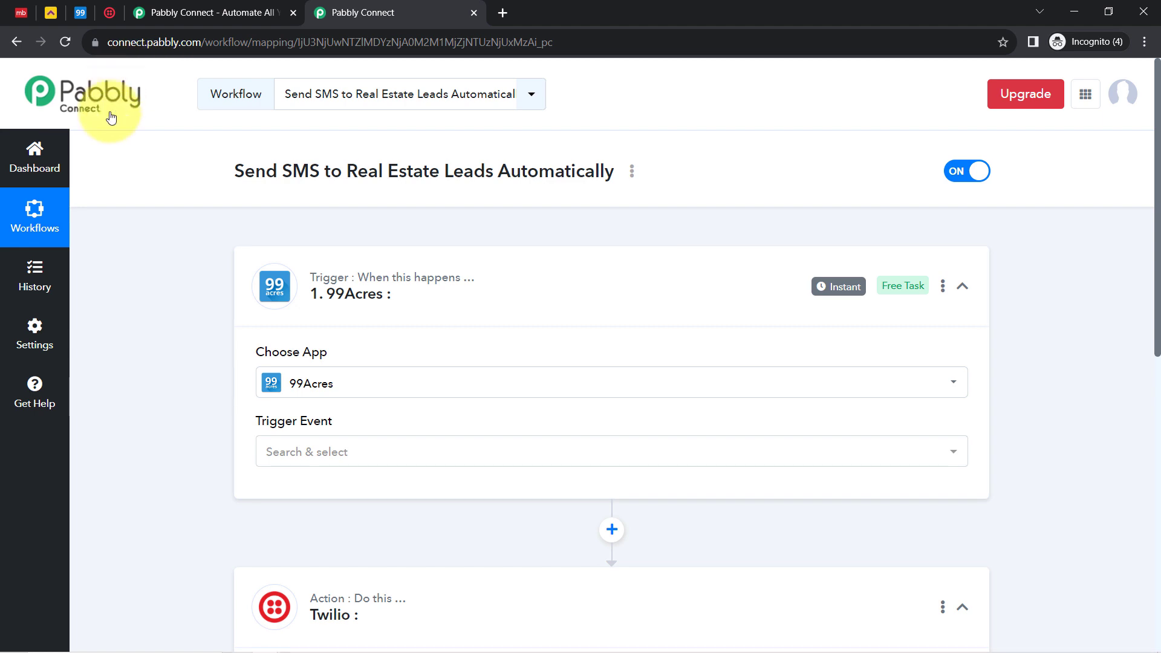
# Set the 99Acres trigger event to New Leads
pyautogui.click(291, 456)
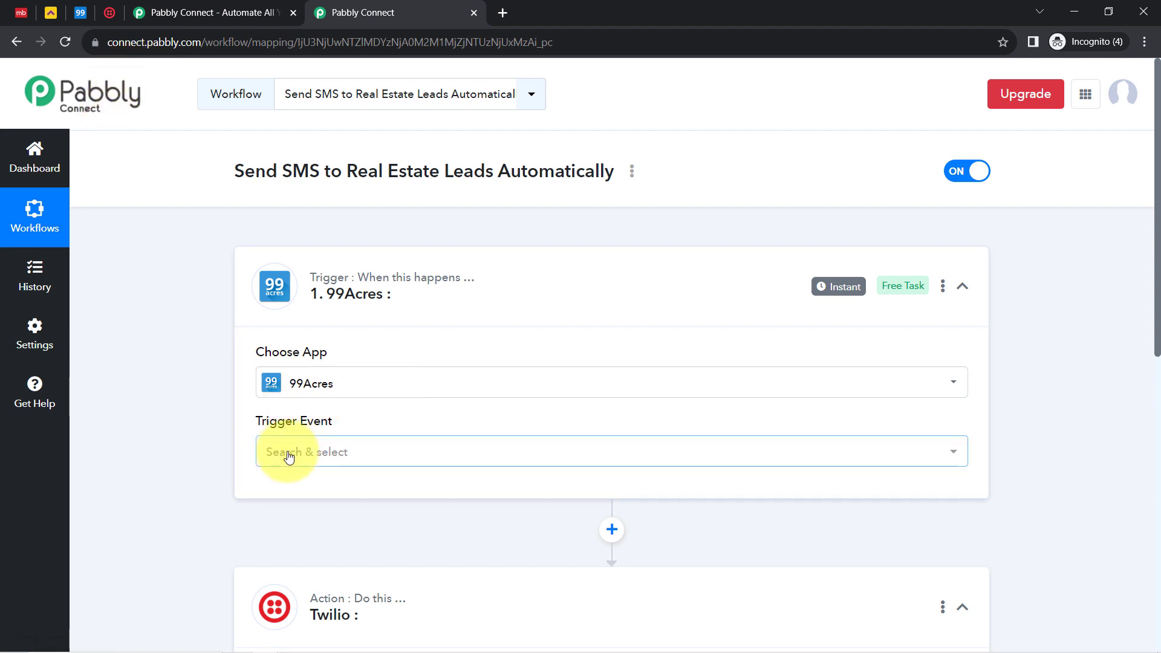
pyautogui.click(301, 532)
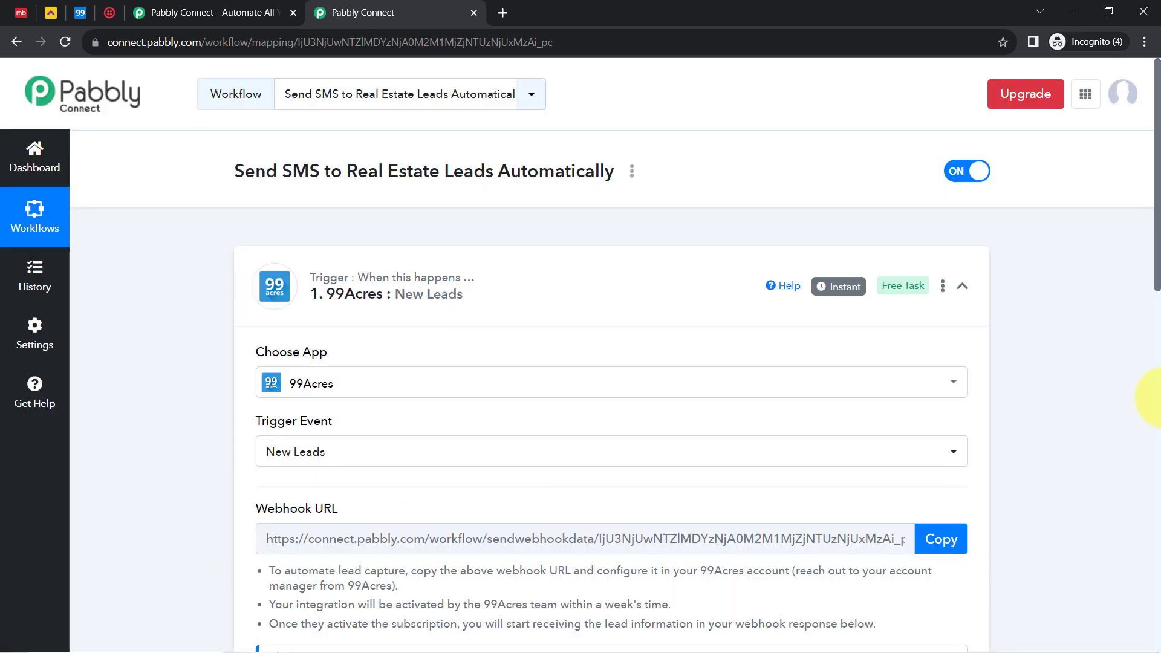
pyautogui.moveTo(1156, 282); pyautogui.dragTo(1151, 433)
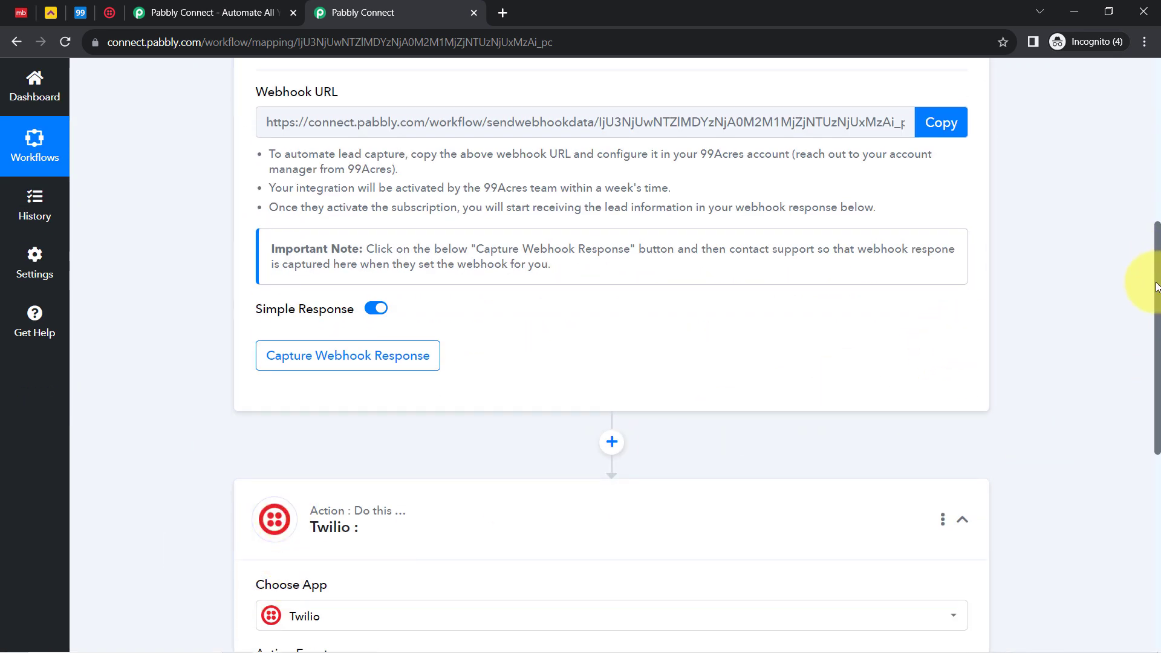
pyautogui.moveTo(1158, 287); pyautogui.dragTo(1016, 73)
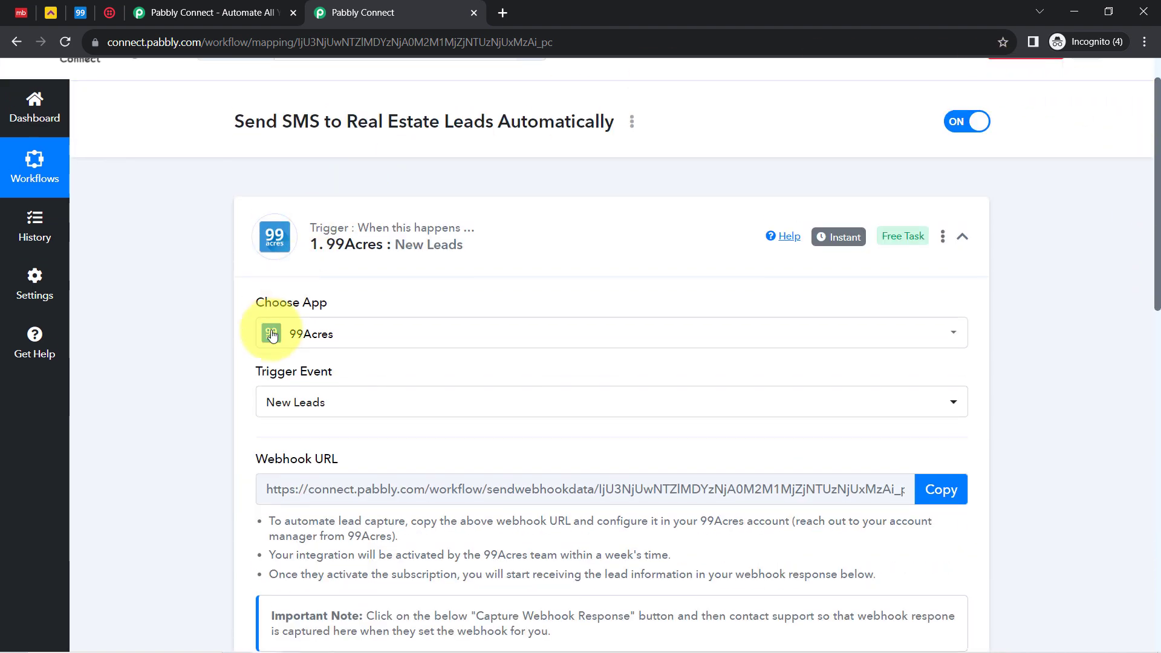
pyautogui.scroll(1, 294, 345)
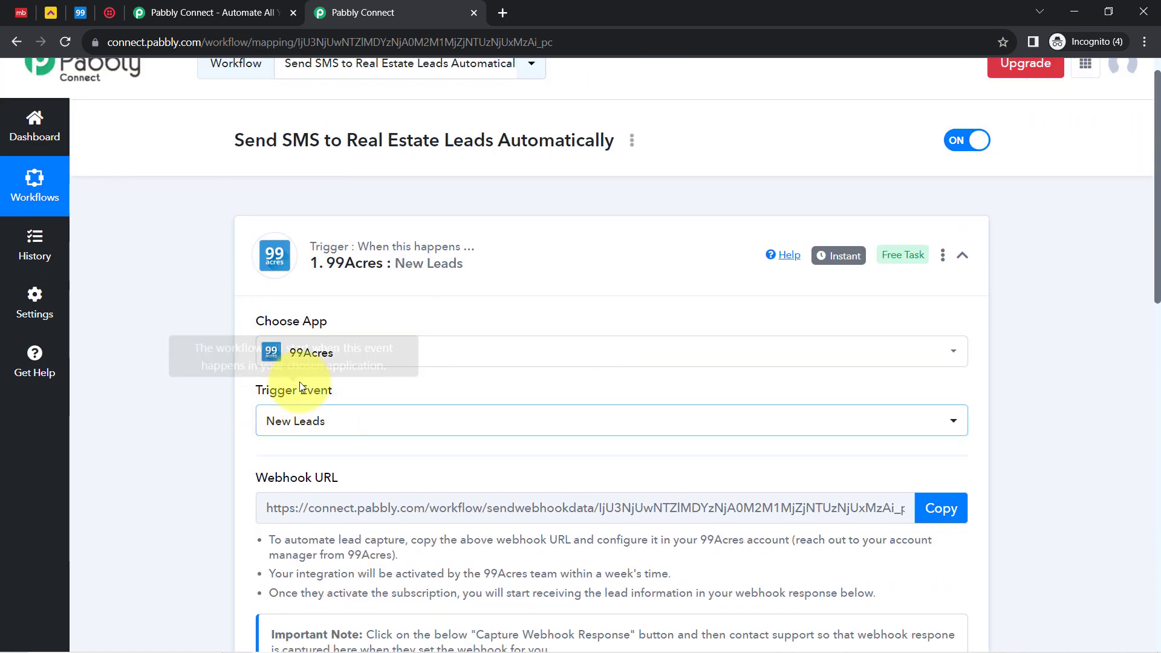
pyautogui.moveTo(266, 390); pyautogui.dragTo(321, 390)
pyautogui.moveTo(1156, 181); pyautogui.dragTo(1156, 252)
pyautogui.scroll(-2, 1141, 267)
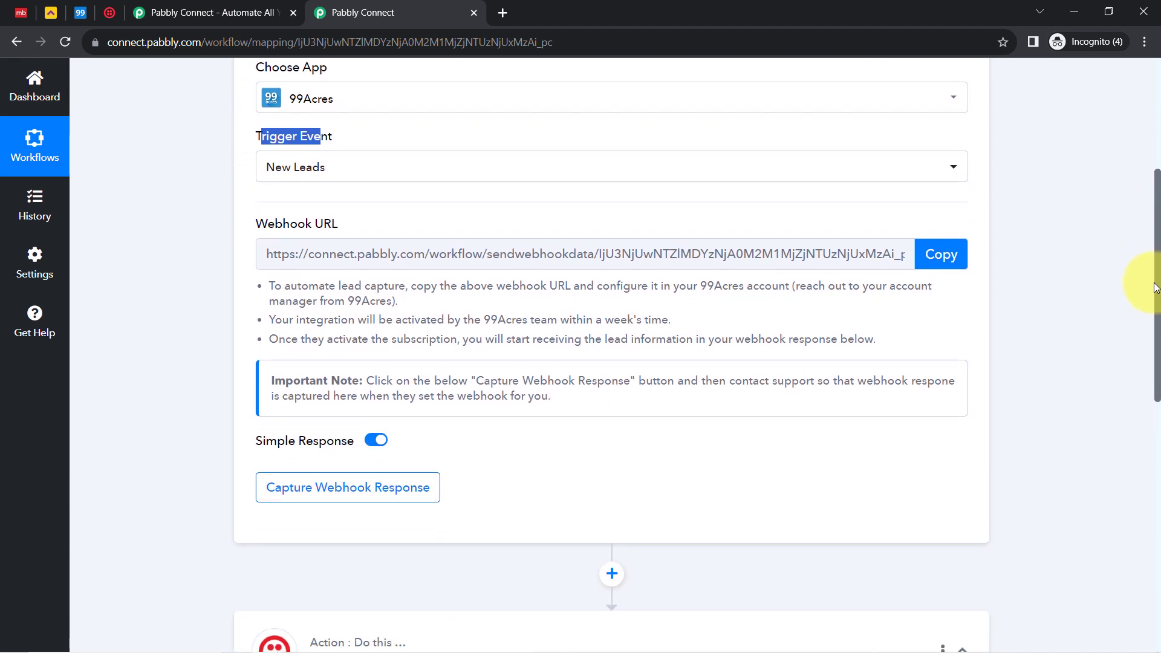
# Read the lead-capture instructions about contacting the 99Acres account manager
pyautogui.moveTo(285, 287); pyautogui.dragTo(468, 379)
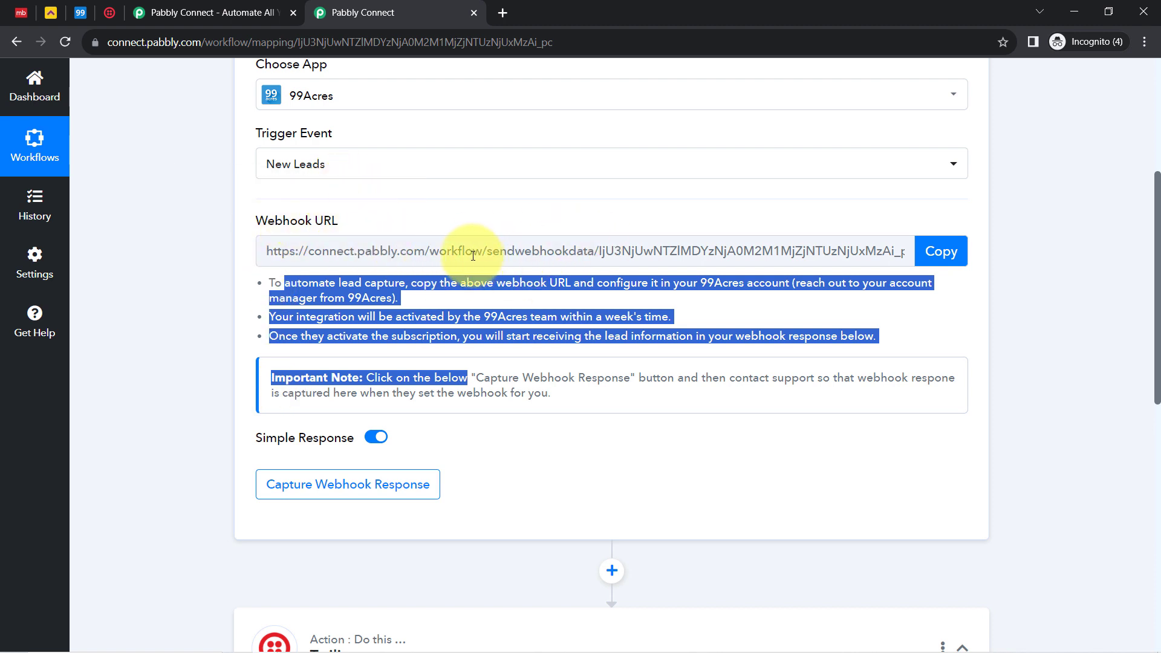
pyautogui.click(423, 280)
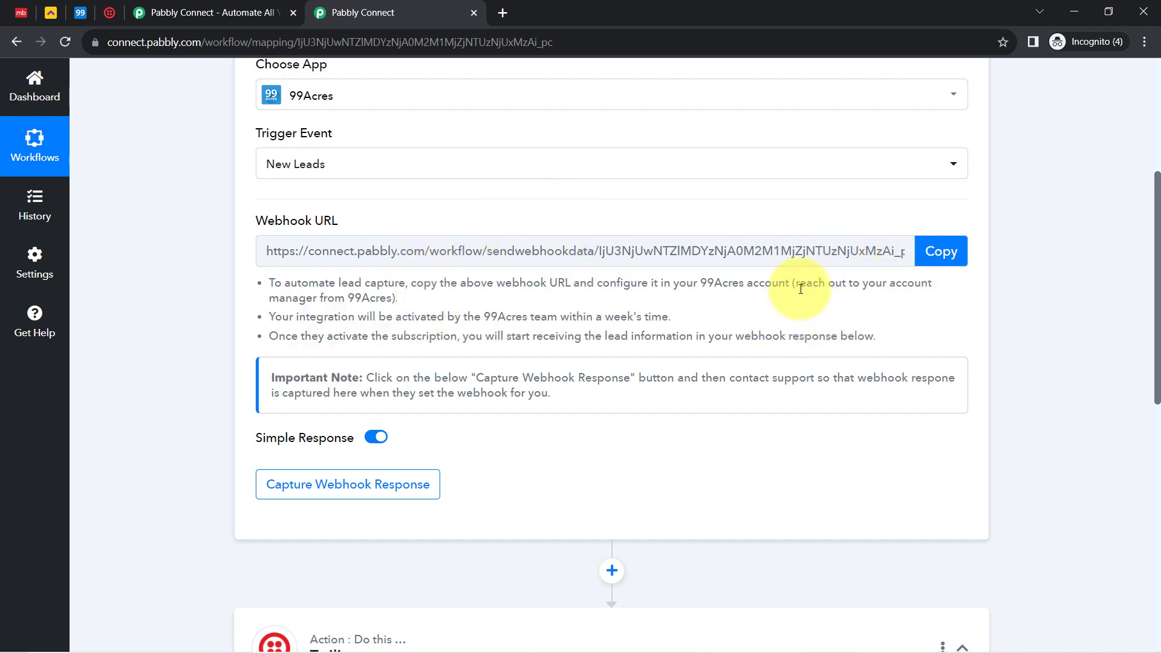
pyautogui.moveTo(800, 288); pyautogui.dragTo(370, 302)
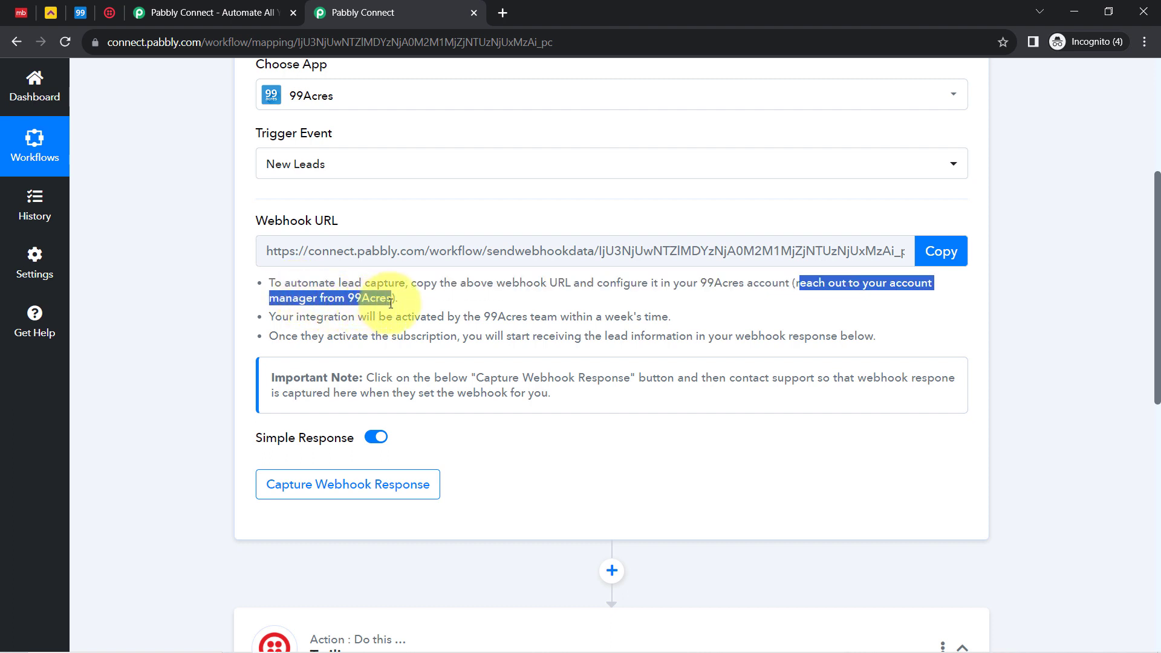
pyautogui.moveTo(316, 215)
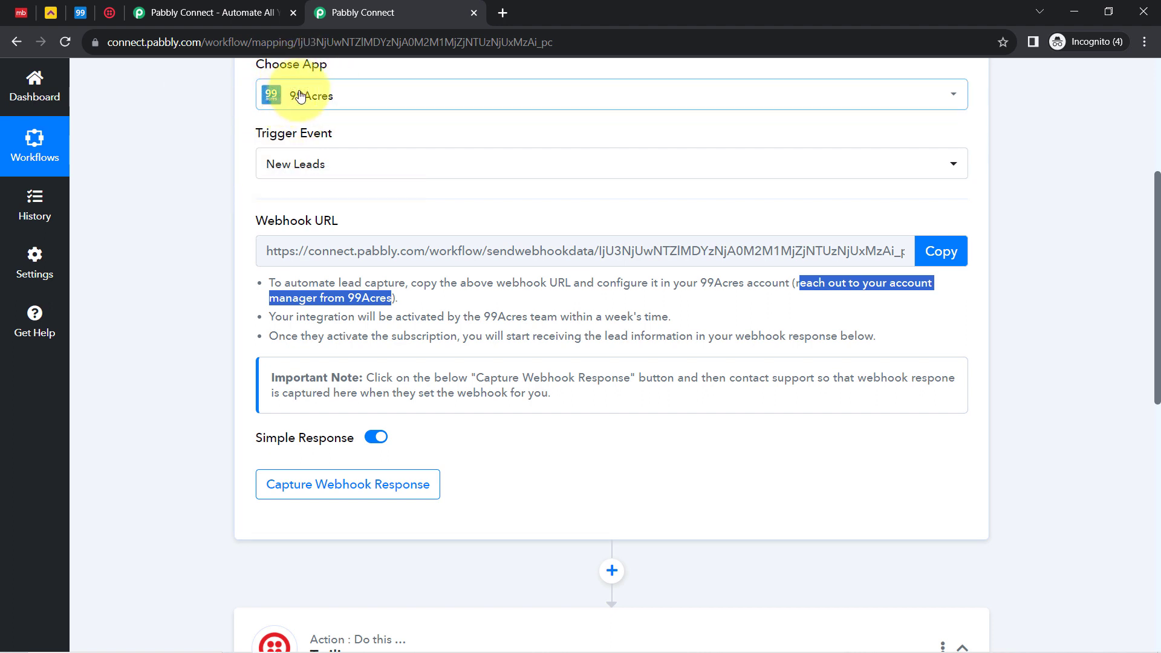
pyautogui.moveTo(269, 298); pyautogui.dragTo(369, 300)
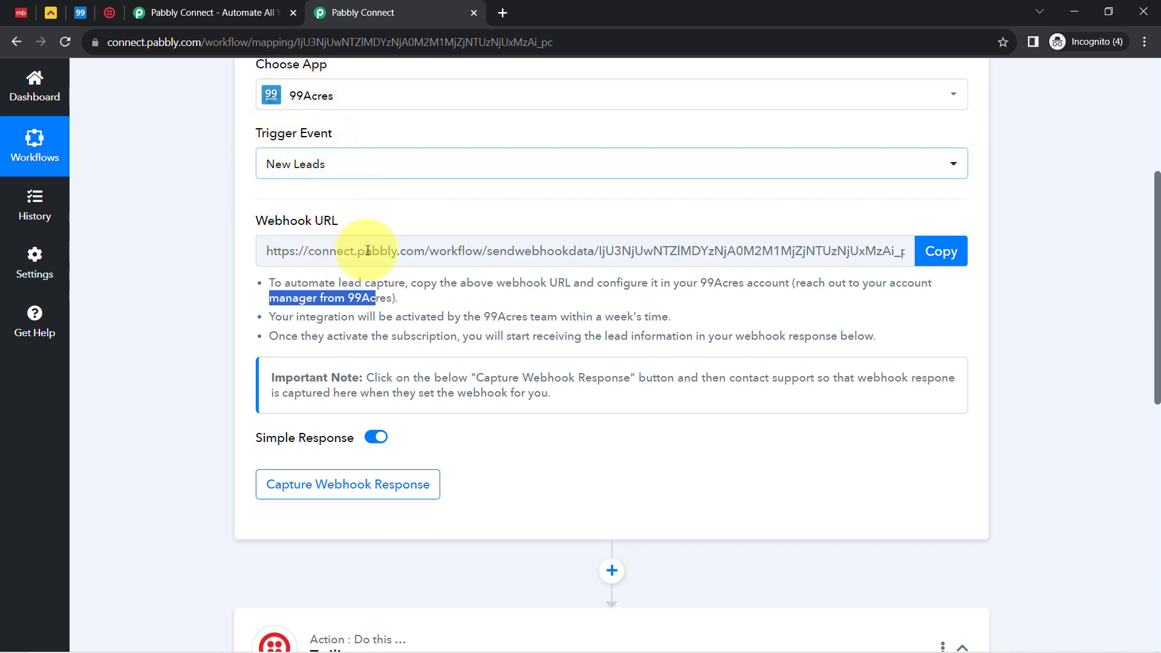
# Start capturing a webhook response and copy the 99Acres webhook URL
pyautogui.click(345, 492)
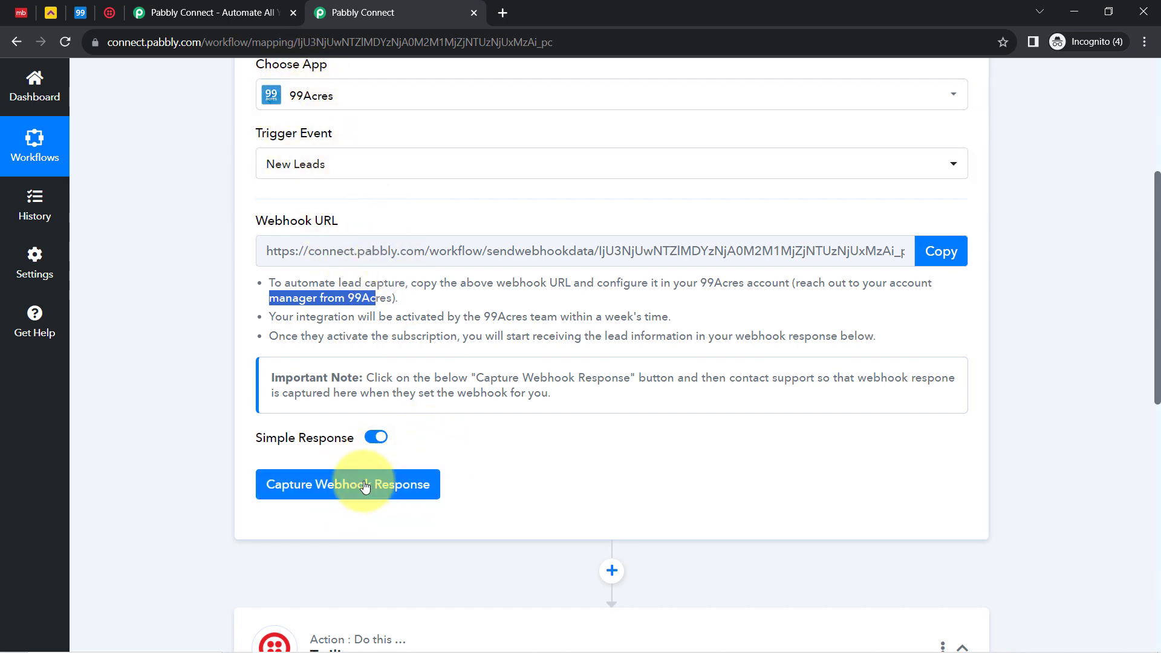
pyautogui.click(572, 332)
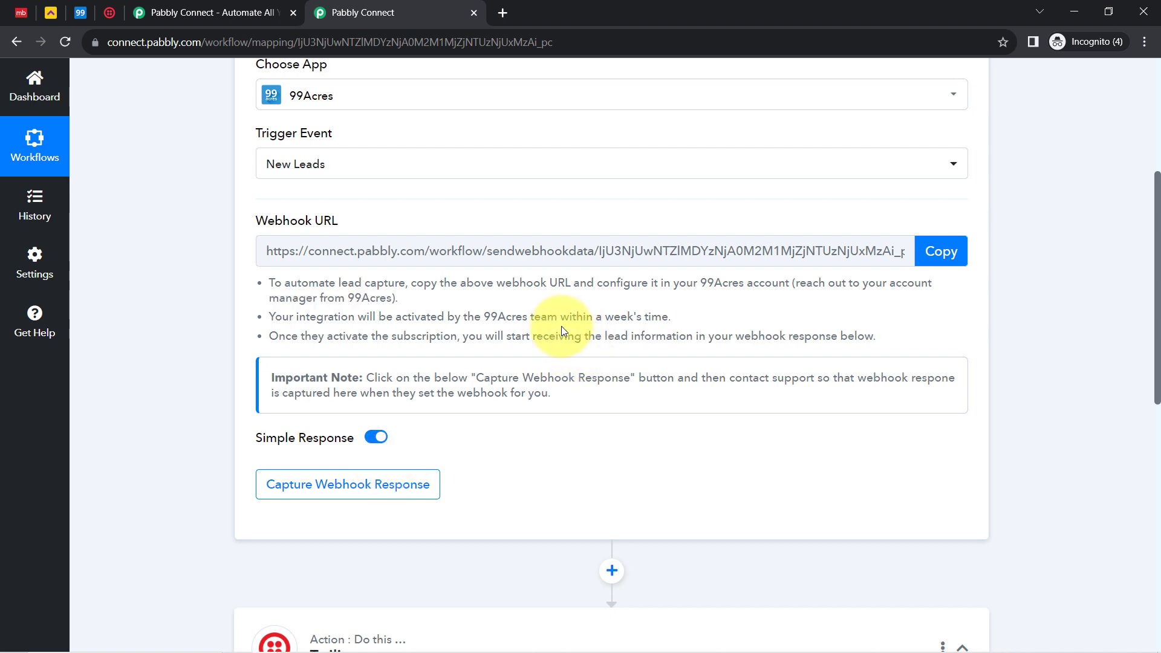
pyautogui.moveTo(563, 317); pyautogui.dragTo(640, 312)
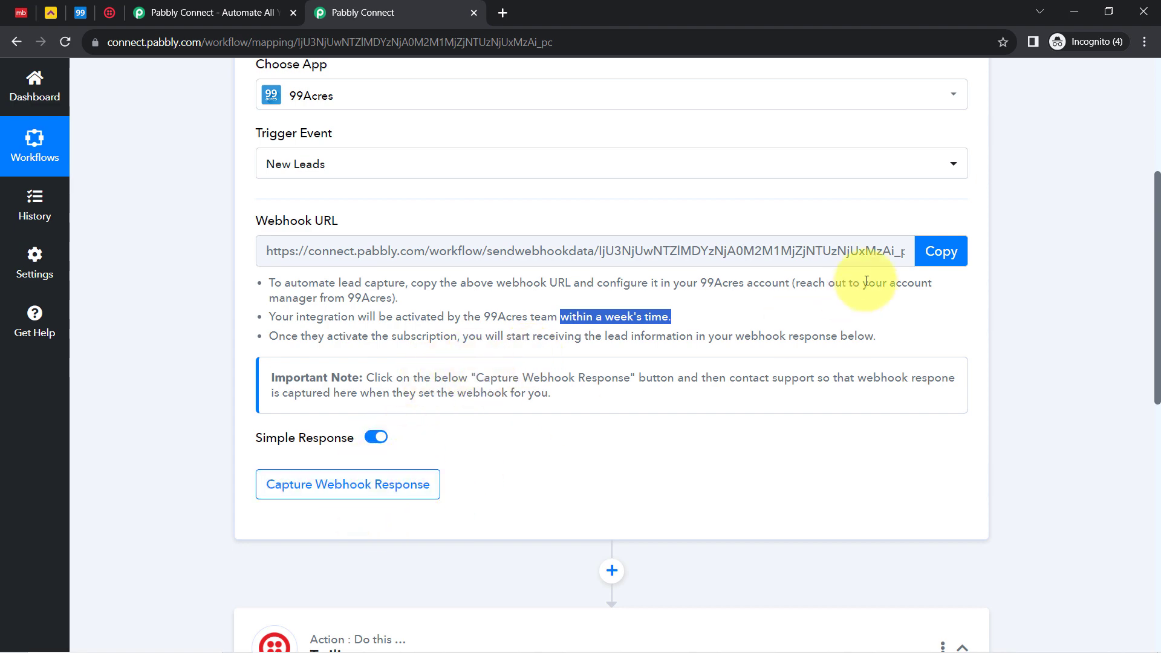
pyautogui.click(945, 263)
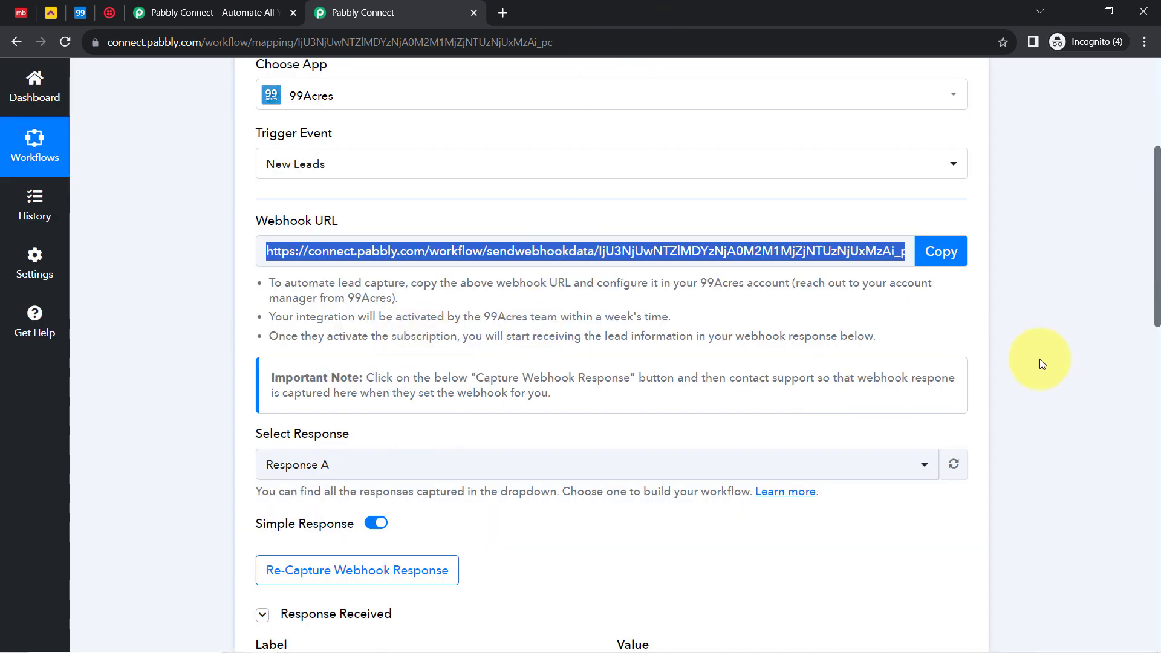
# Check the captured phone, location, last name, email and area values, then collapse the 99Acres trigger
pyautogui.moveTo(1157, 286); pyautogui.dragTo(1134, 414)
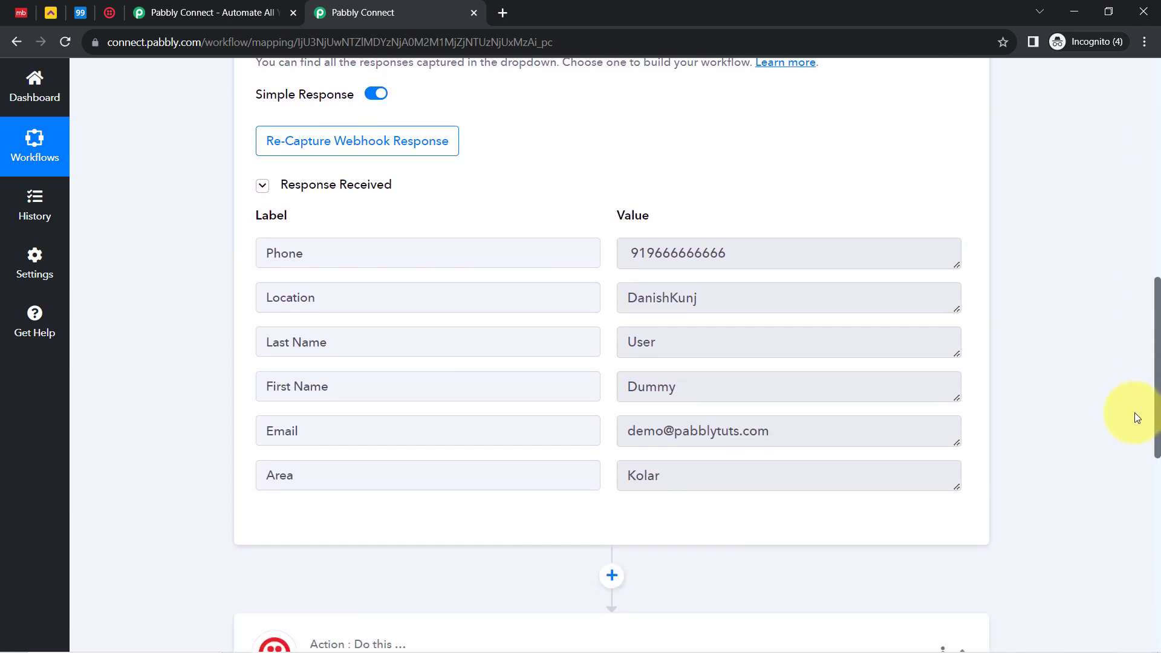
pyautogui.moveTo(639, 253); pyautogui.dragTo(733, 254)
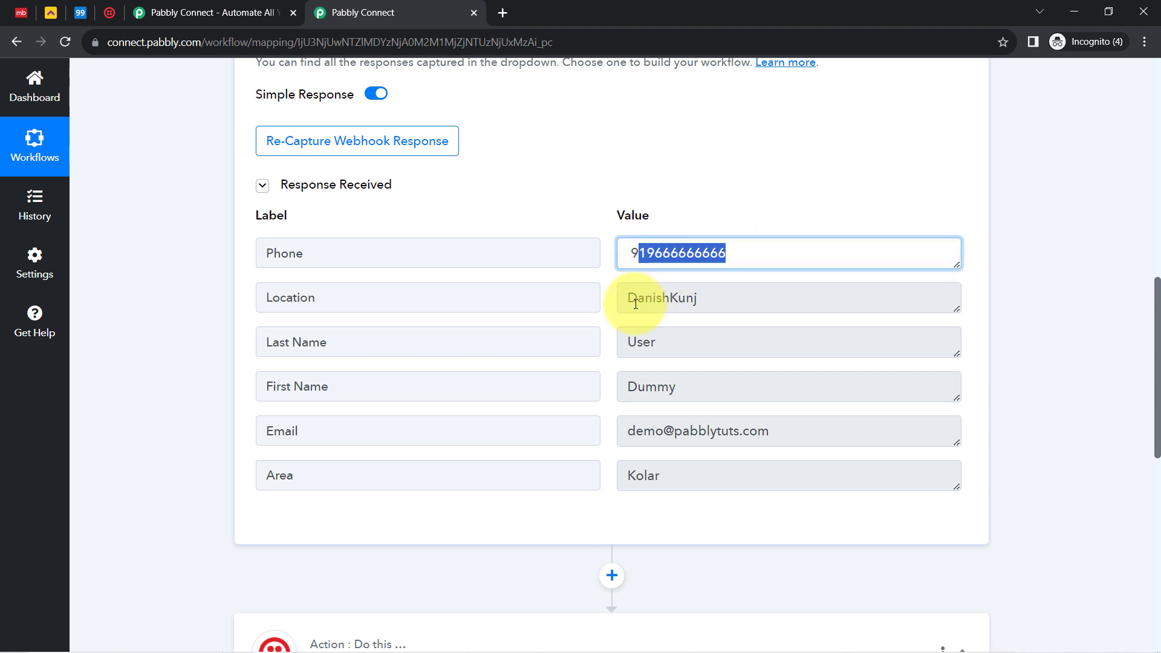
pyautogui.moveTo(638, 296); pyautogui.dragTo(686, 317)
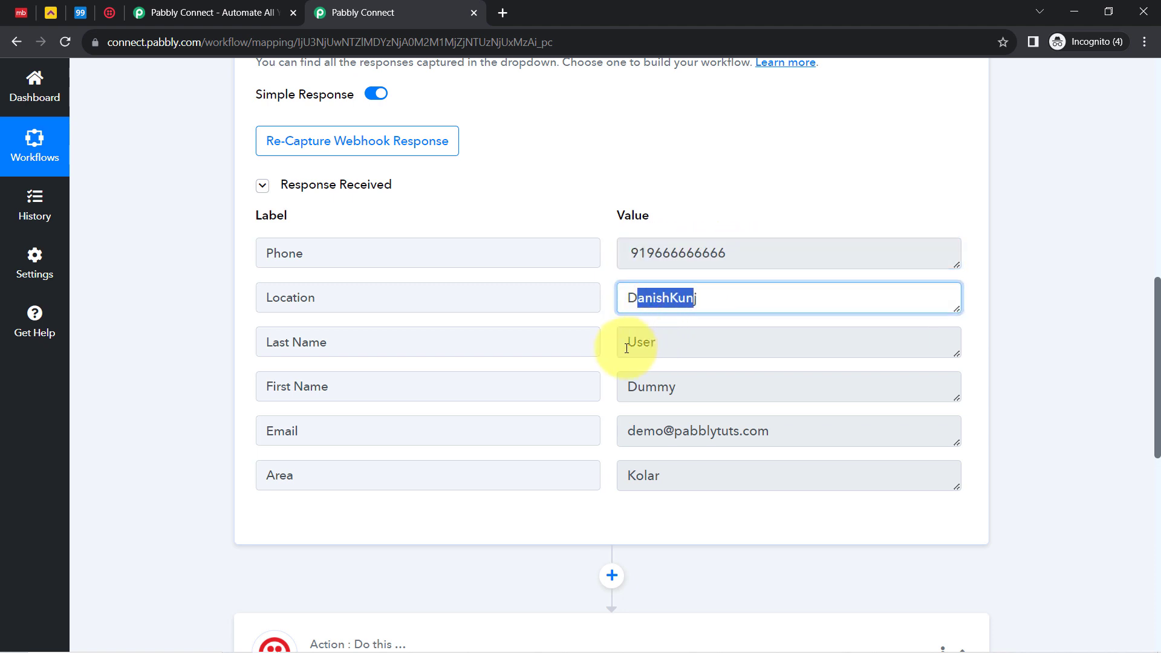
pyautogui.moveTo(628, 343); pyautogui.dragTo(631, 392)
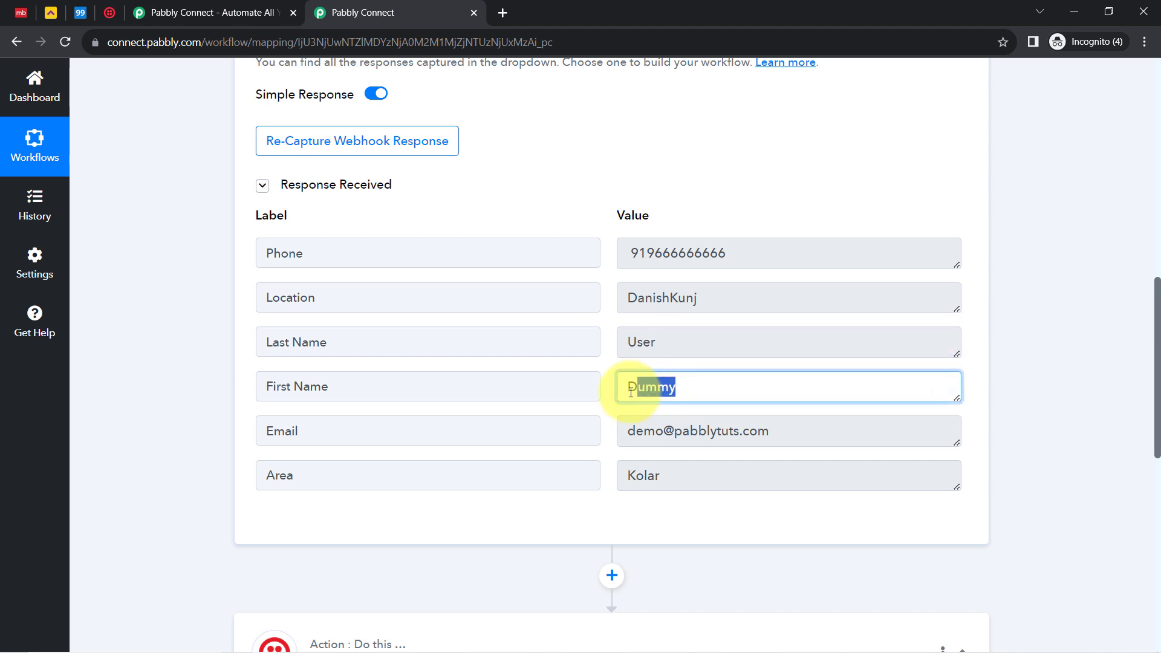
pyautogui.moveTo(644, 432); pyautogui.dragTo(756, 442)
pyautogui.moveTo(702, 474); pyautogui.dragTo(635, 482)
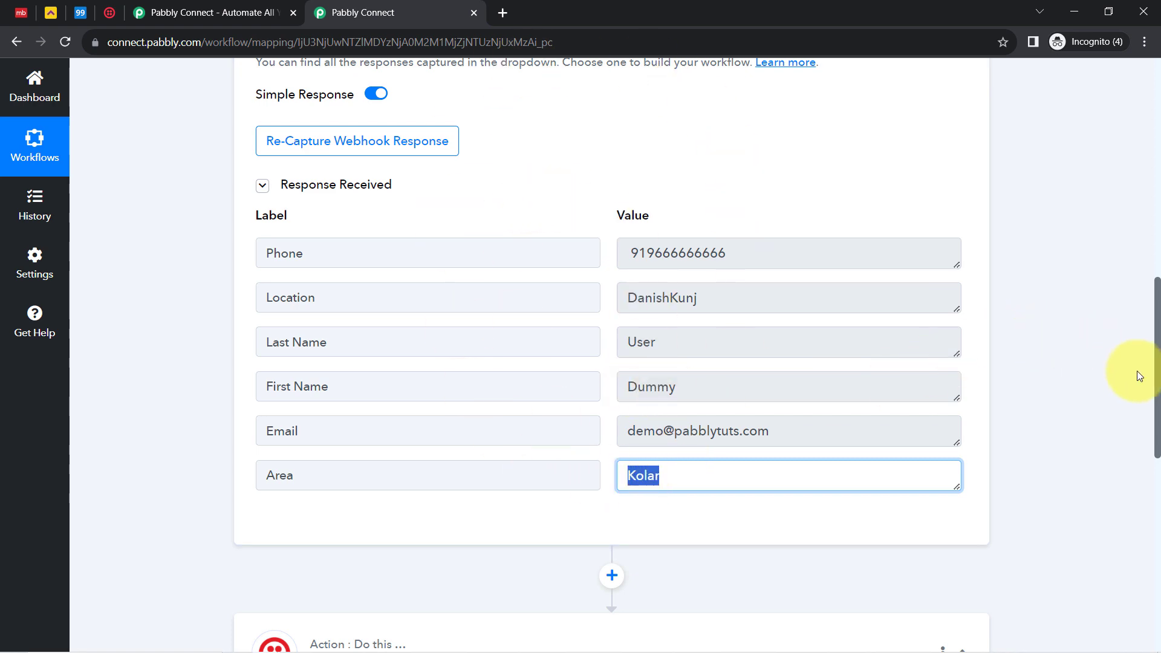
pyautogui.moveTo(1158, 410); pyautogui.dragTo(1146, 161)
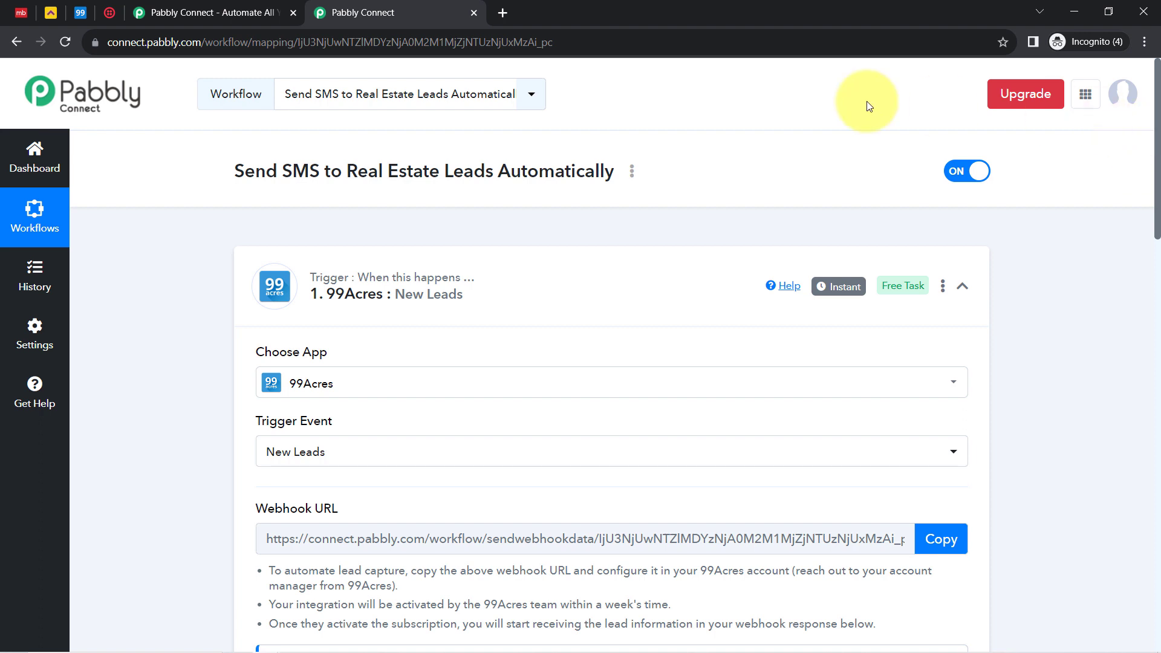
pyautogui.click(306, 292)
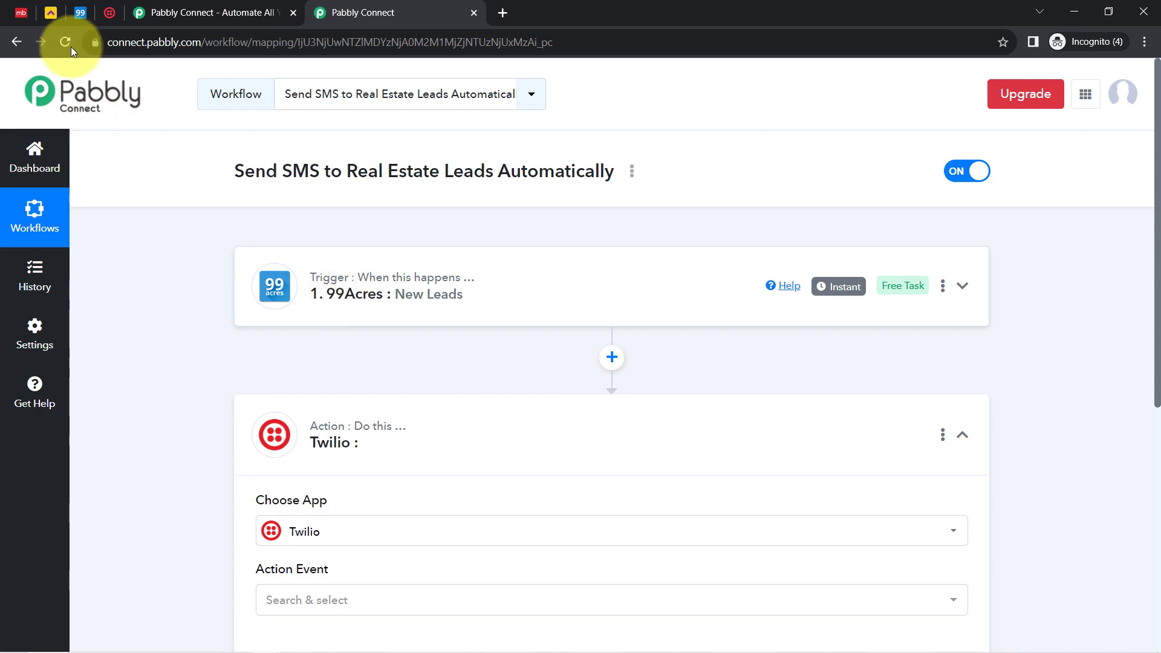
# Re-expand the 99Acres trigger and confirm the captured phone number carries the 91 country code
pyautogui.click(80, 13)
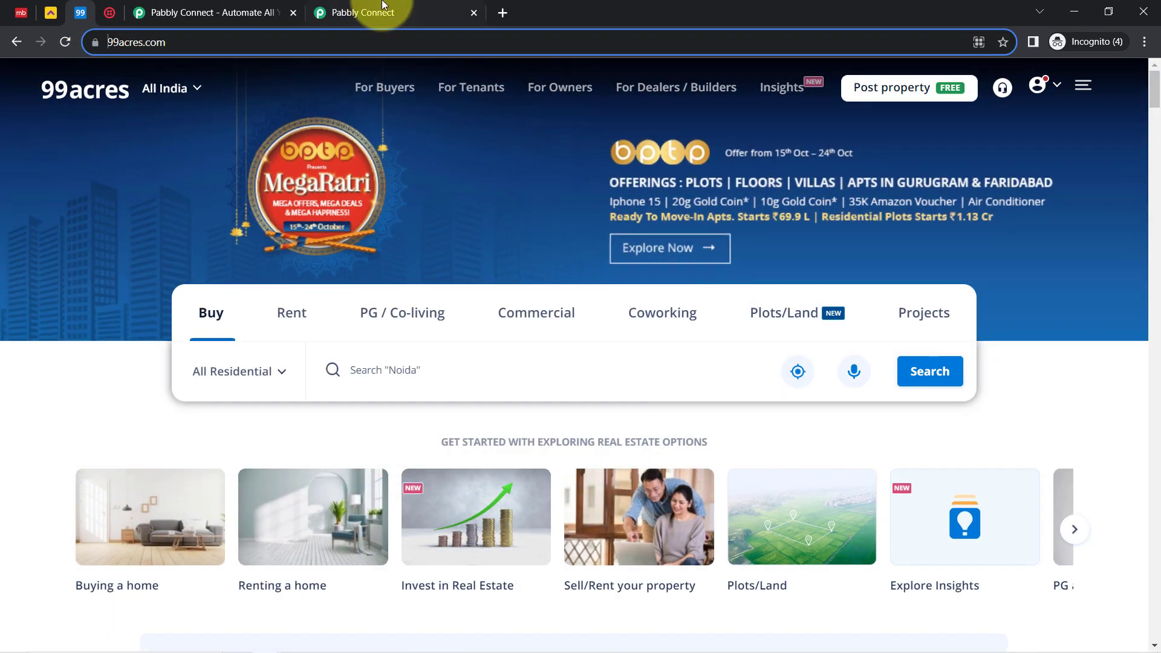
pyautogui.click(394, 7)
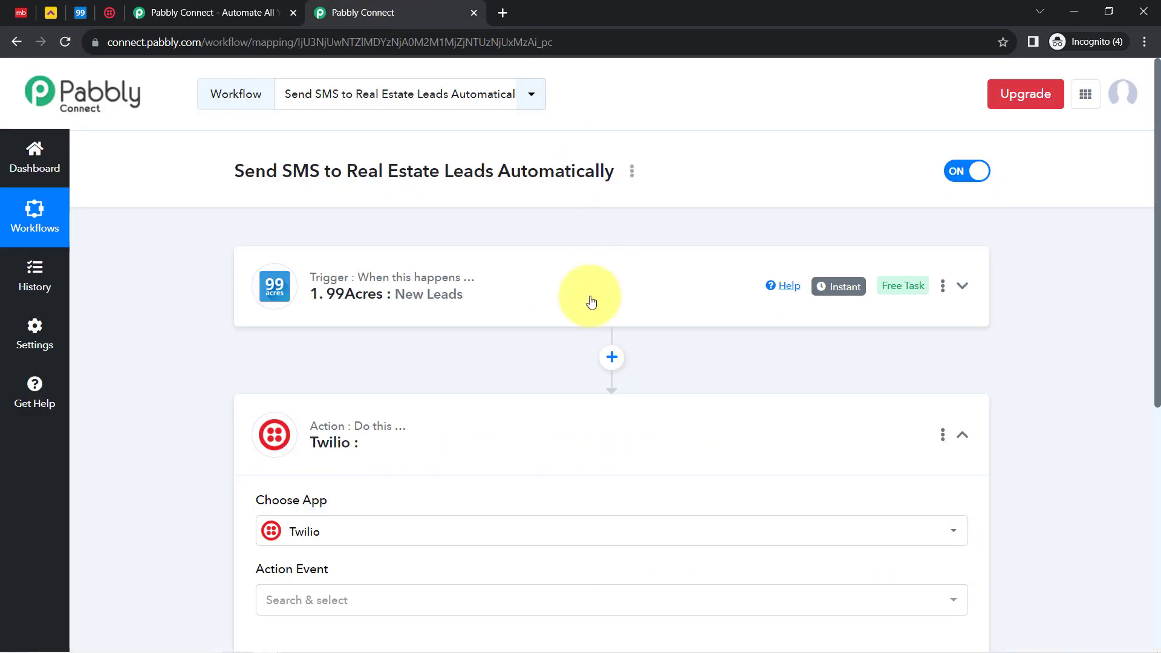
pyautogui.moveTo(839, 285)
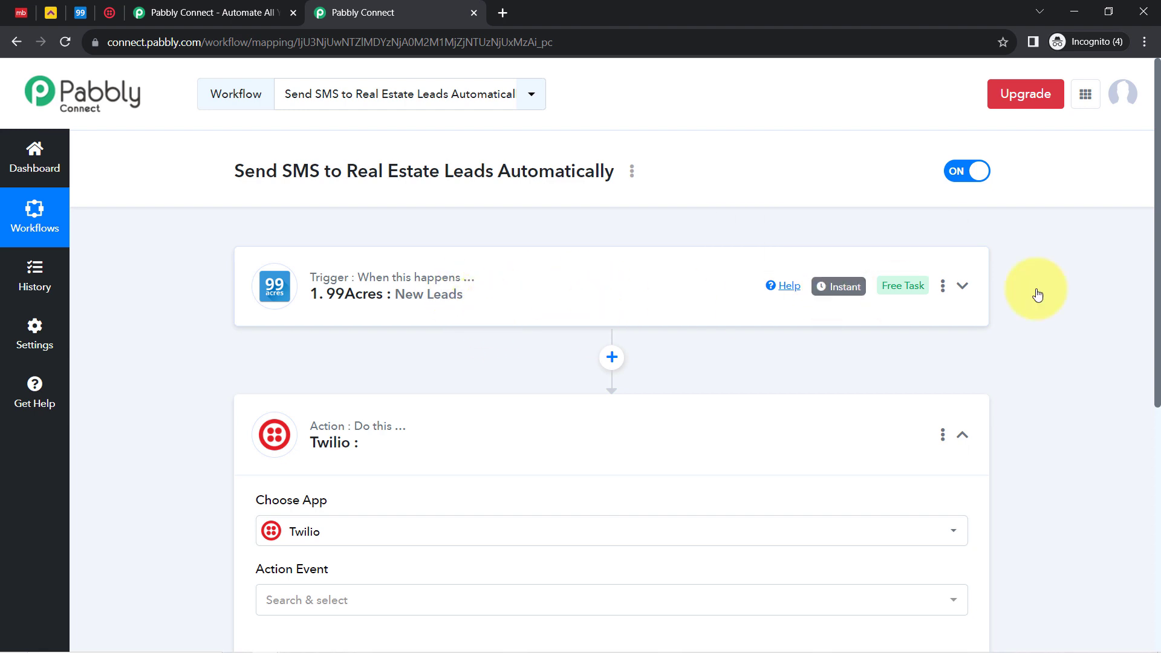
pyautogui.moveTo(1160, 257); pyautogui.dragTo(1137, 361)
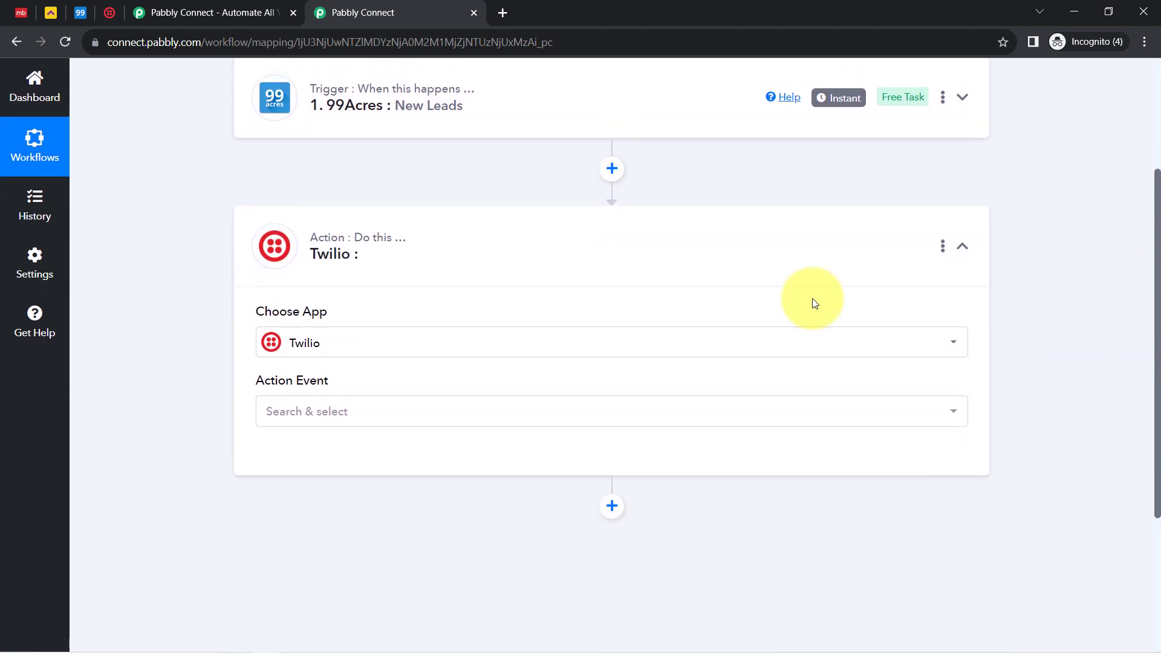
pyautogui.click(437, 105)
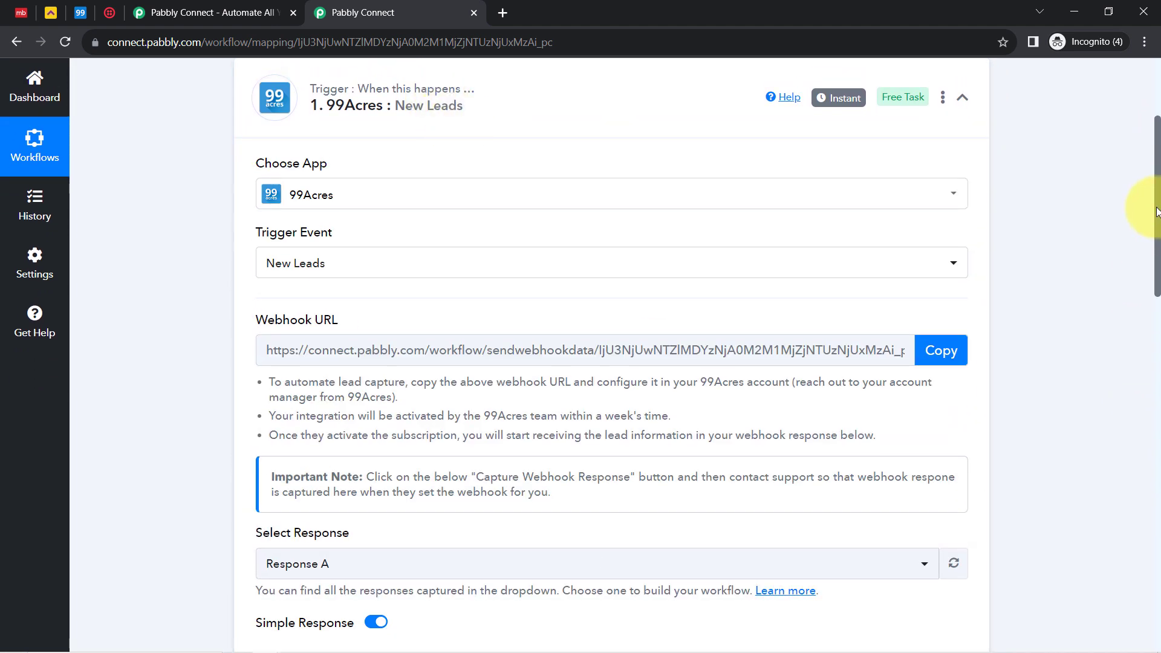
pyautogui.moveTo(1158, 202); pyautogui.dragTo(1132, 389)
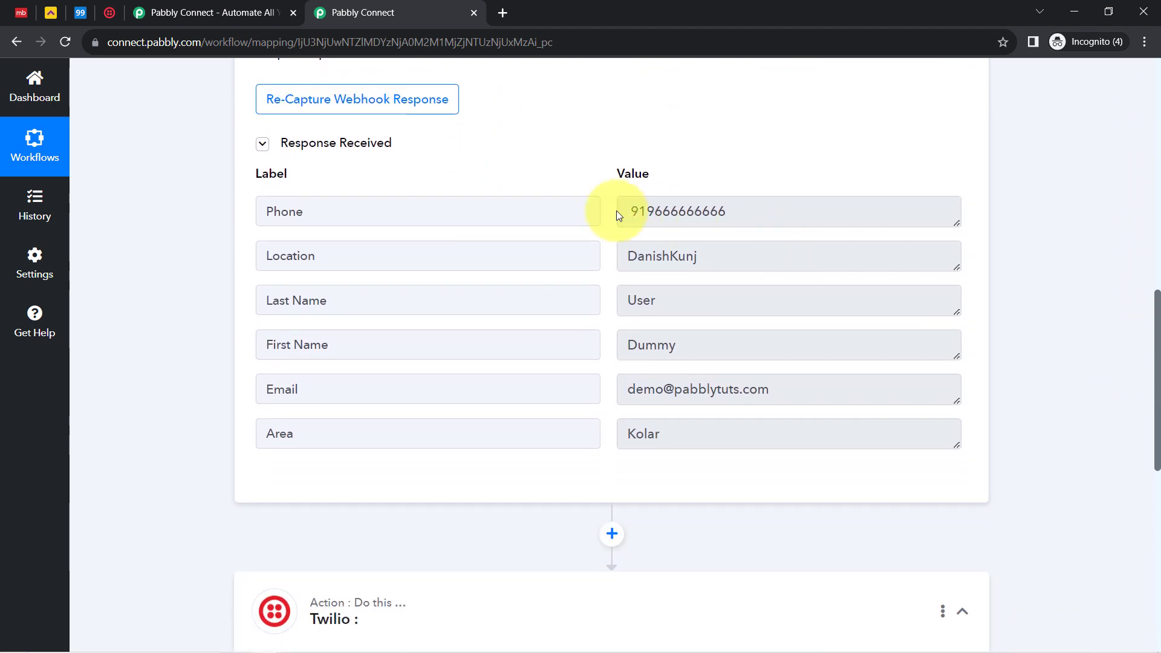
pyautogui.moveTo(649, 211); pyautogui.dragTo(724, 215)
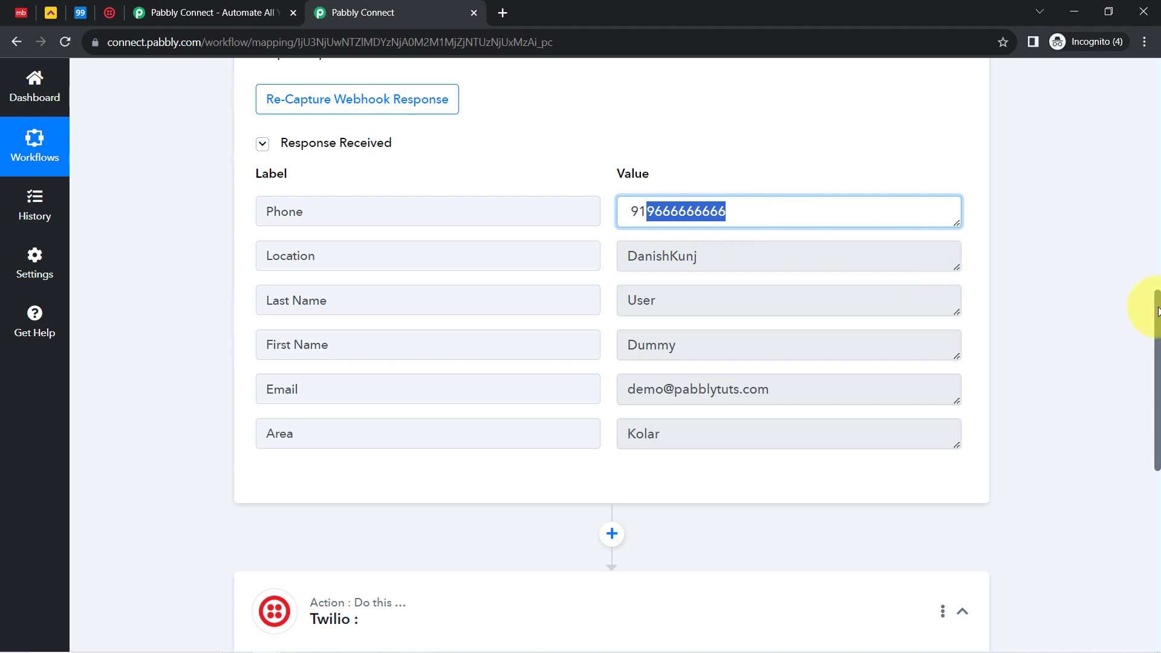
pyautogui.moveTo(1158, 312); pyautogui.dragTo(1118, 436)
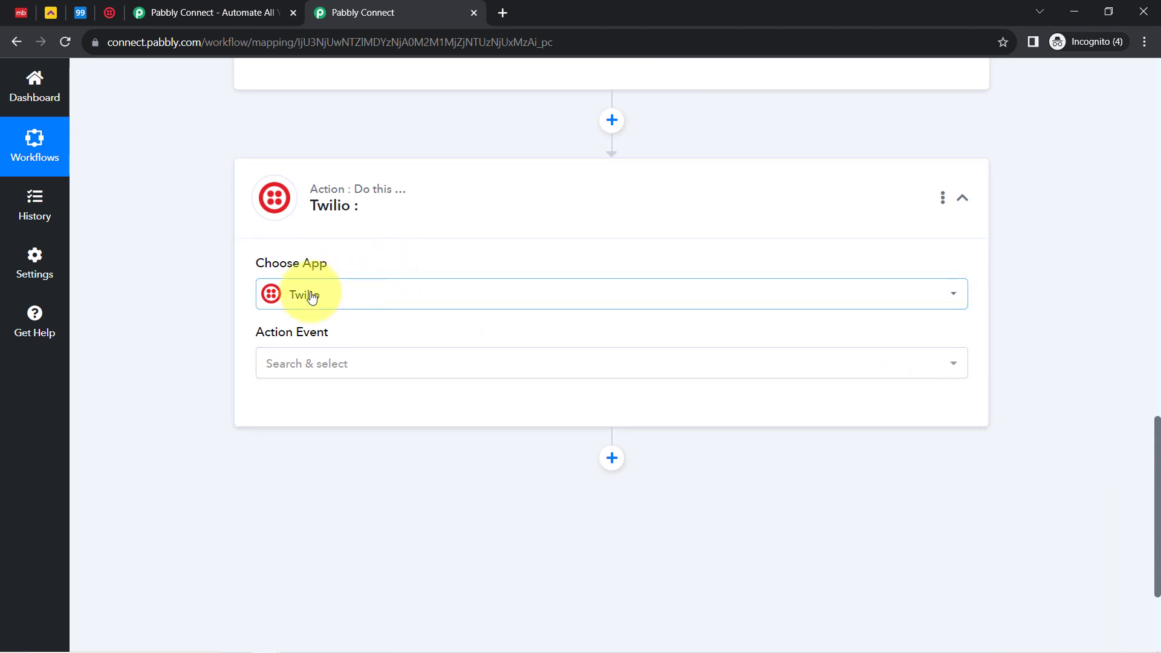
# Set the Twilio action event to Send SMS Message and start a new Twilio connection
pyautogui.click(276, 362)
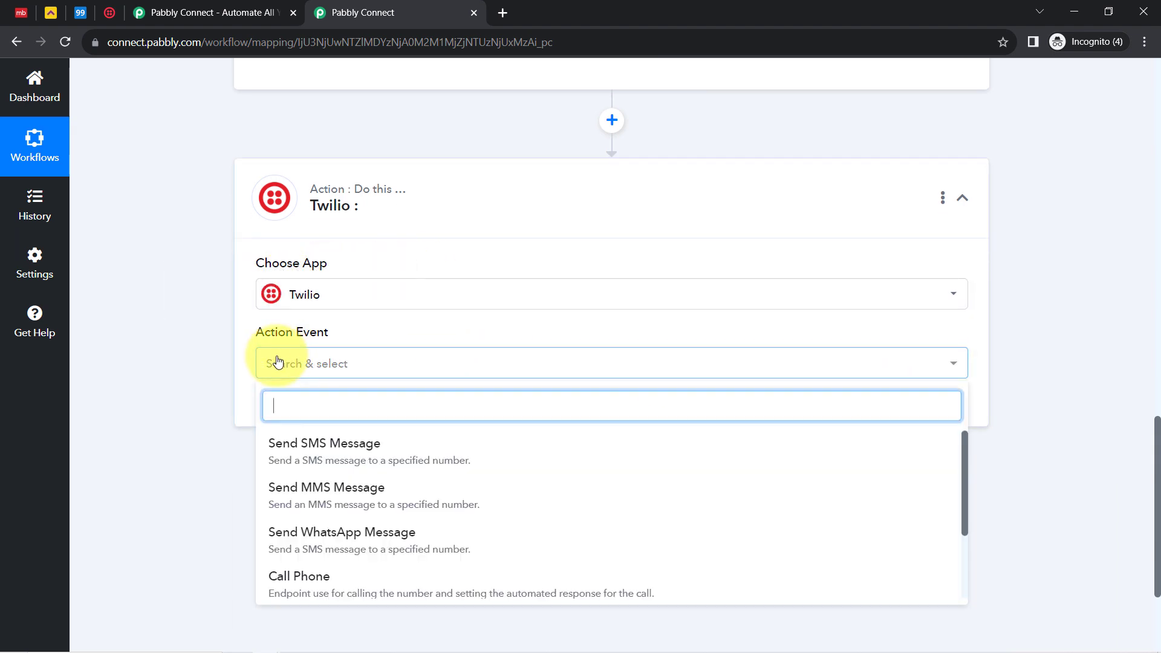
pyautogui.click(295, 447)
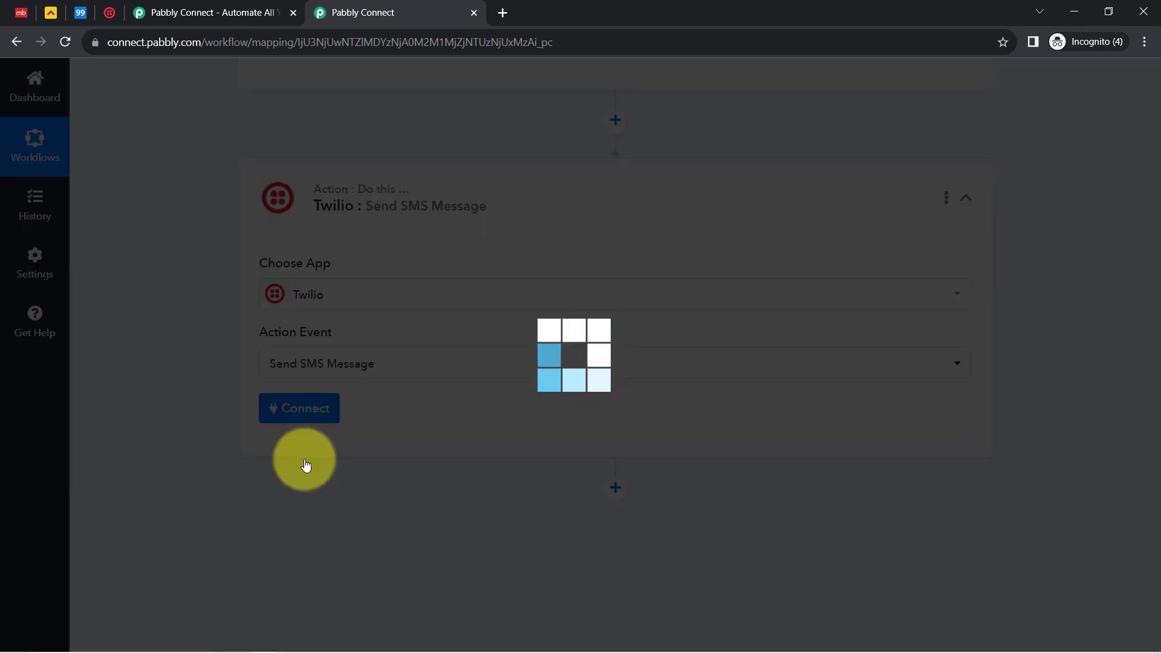
pyautogui.click(292, 408)
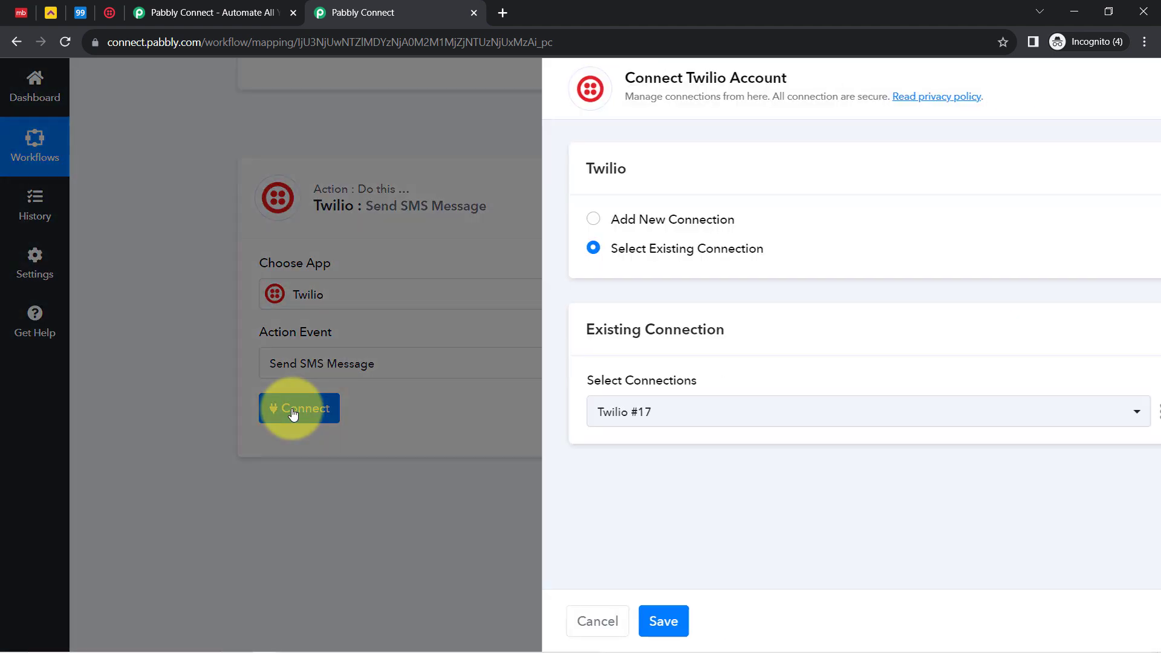
pyautogui.click(601, 221)
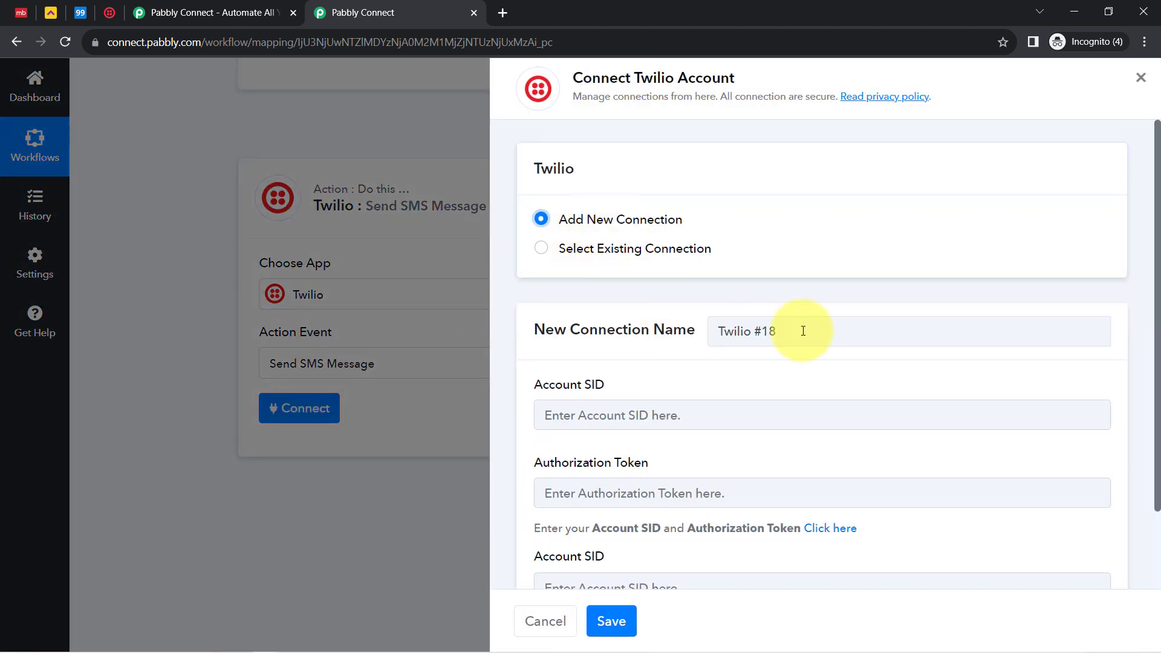
pyautogui.moveTo(1158, 220); pyautogui.dragTo(1155, 337)
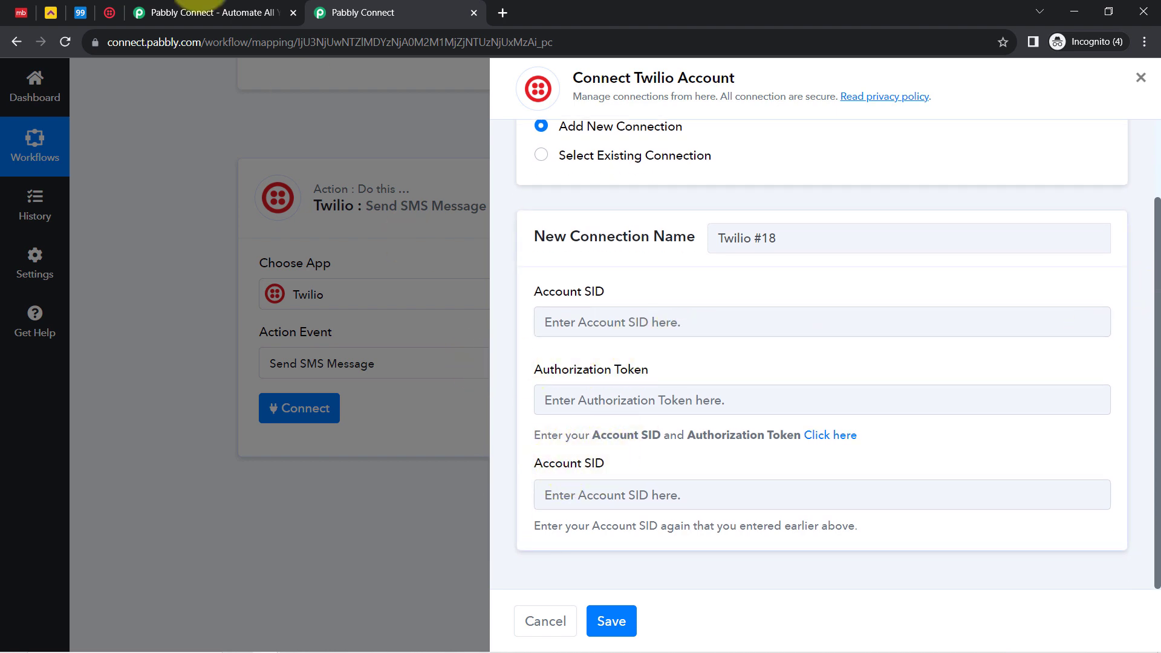
pyautogui.click(109, 13)
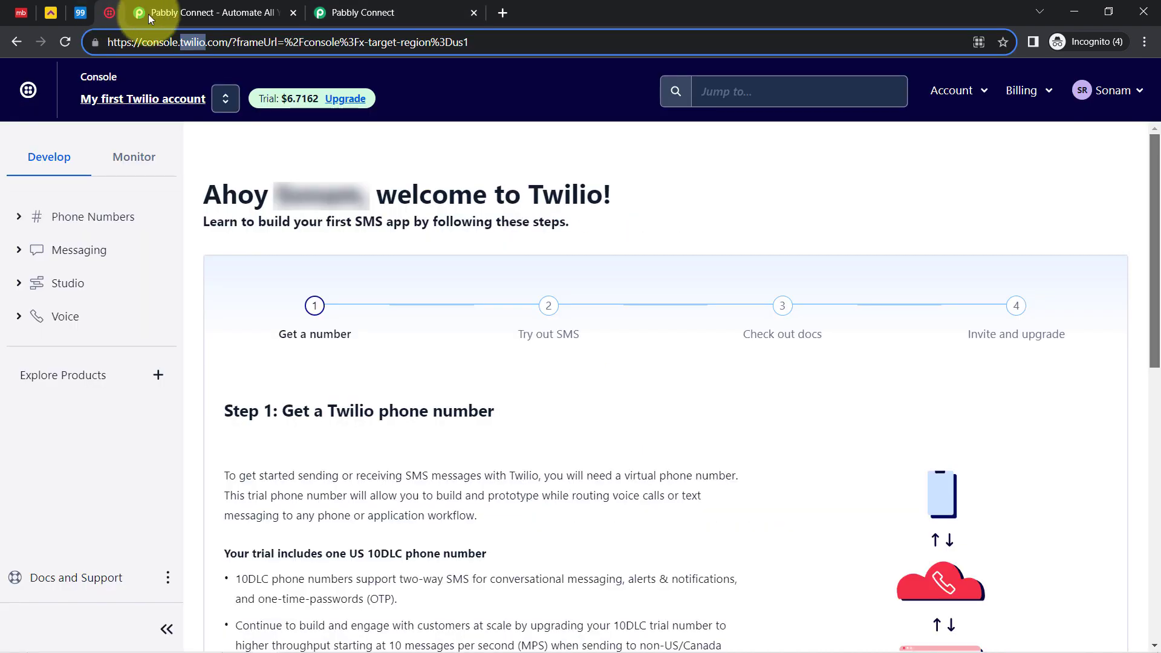
# Copy the Account SID from Twilio Console into the connection's Account SID field
pyautogui.doubleClick(202, 41)
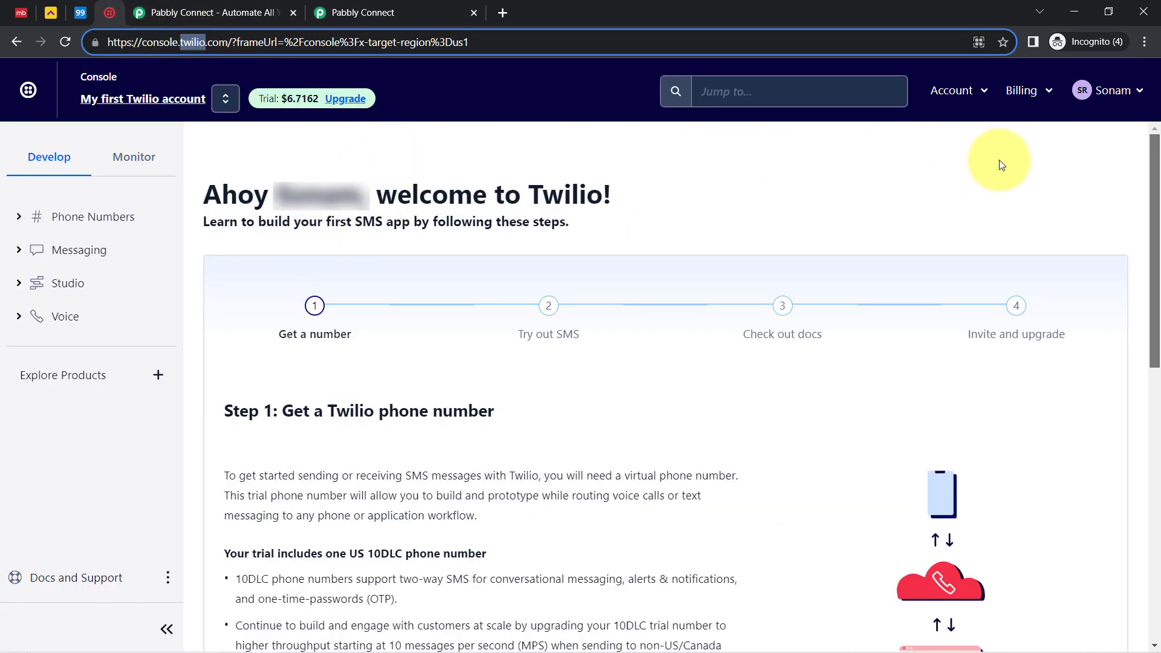
pyautogui.moveTo(1155, 168); pyautogui.dragTo(1129, 510)
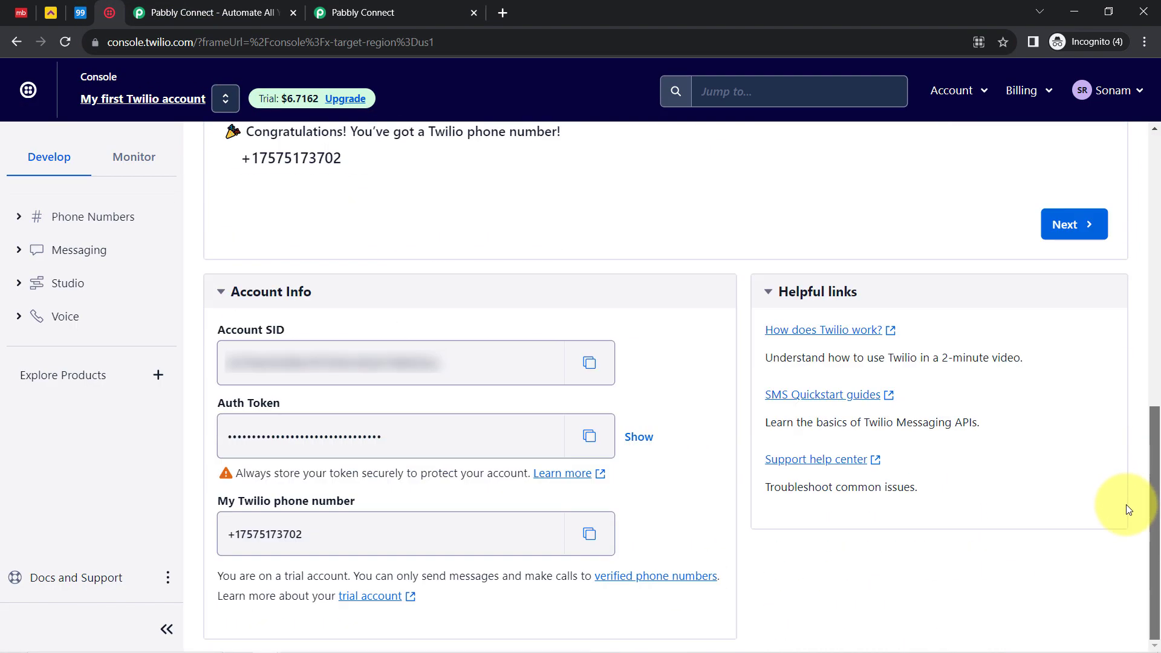
pyautogui.click(586, 377)
pyautogui.click(339, 13)
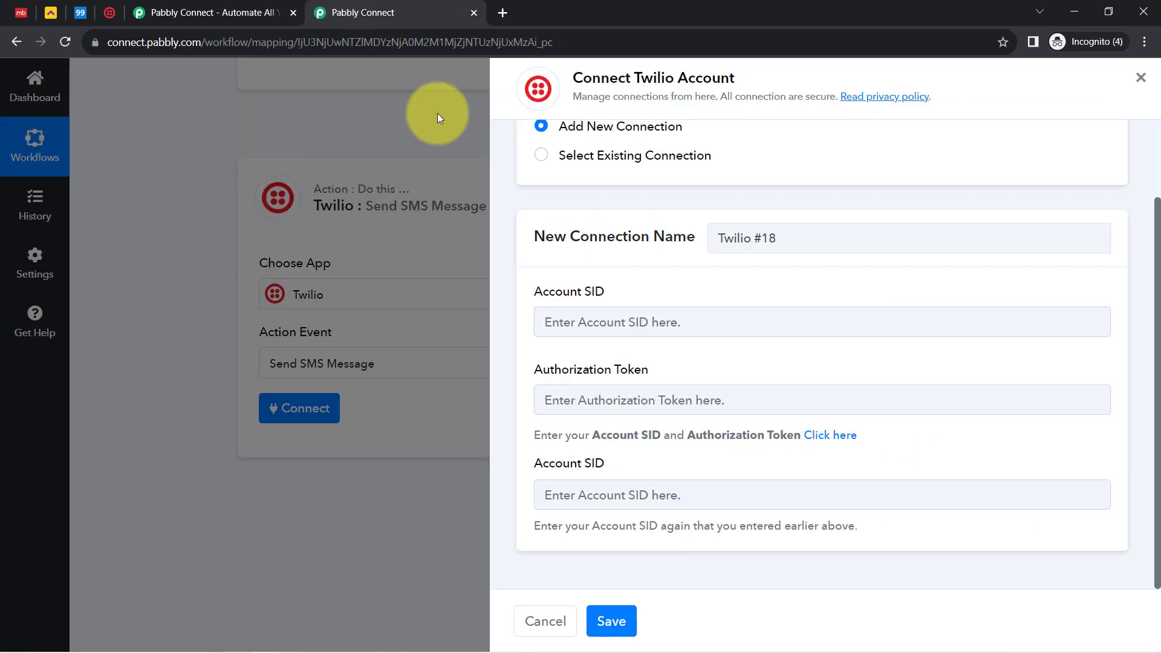
pyautogui.click(544, 319)
pyautogui.hotkey('ctrl', 'v')
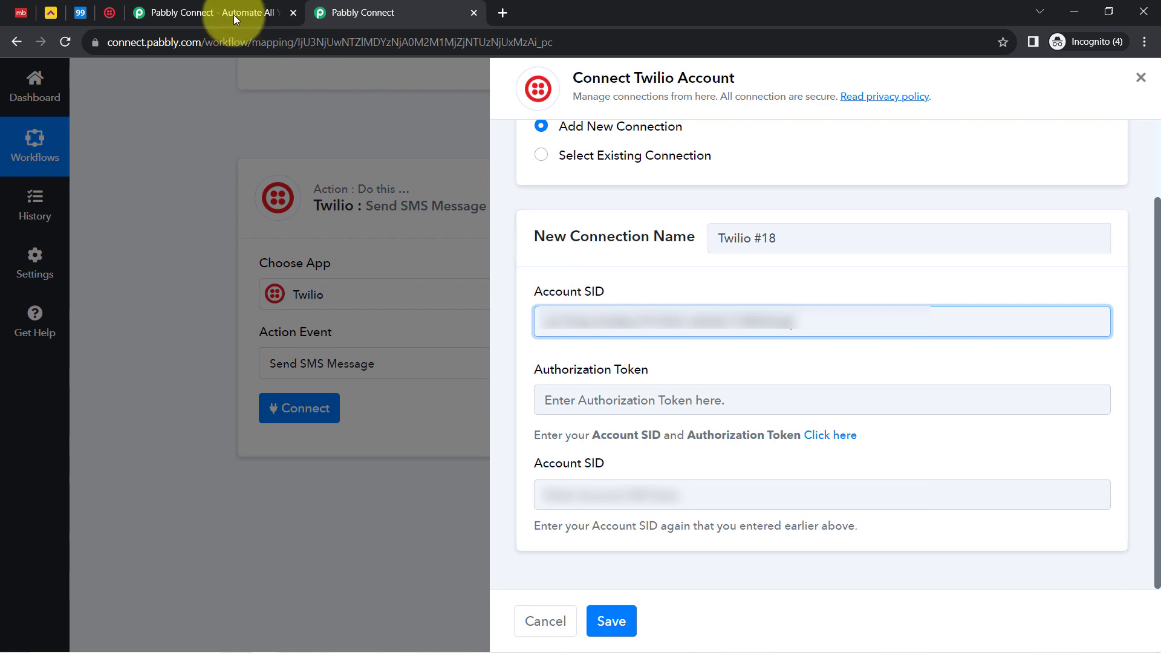
pyautogui.click(108, 13)
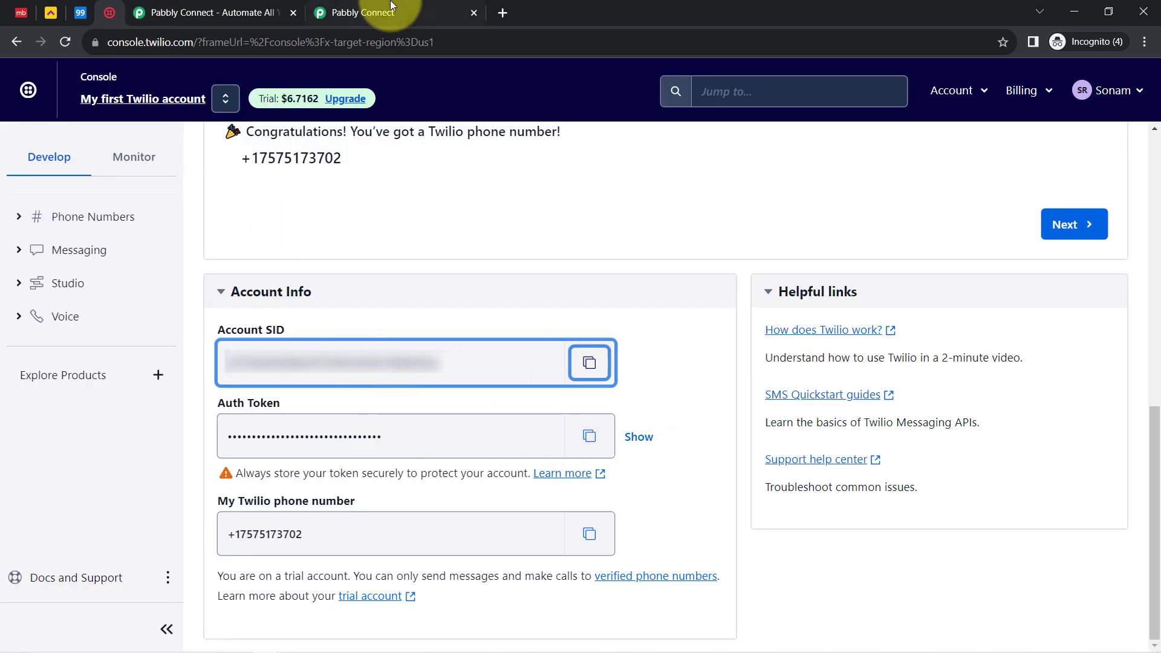
pyautogui.click(332, 6)
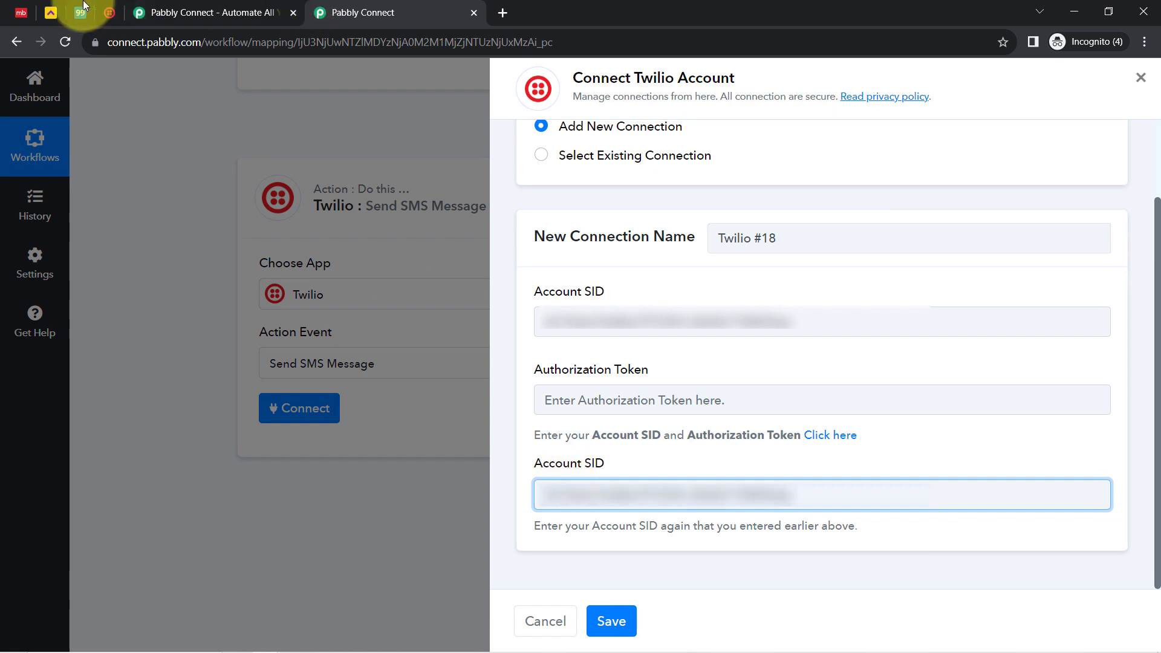
# Copy the Auth Token from Twilio Console into the Authorization Token field
pyautogui.click(109, 12)
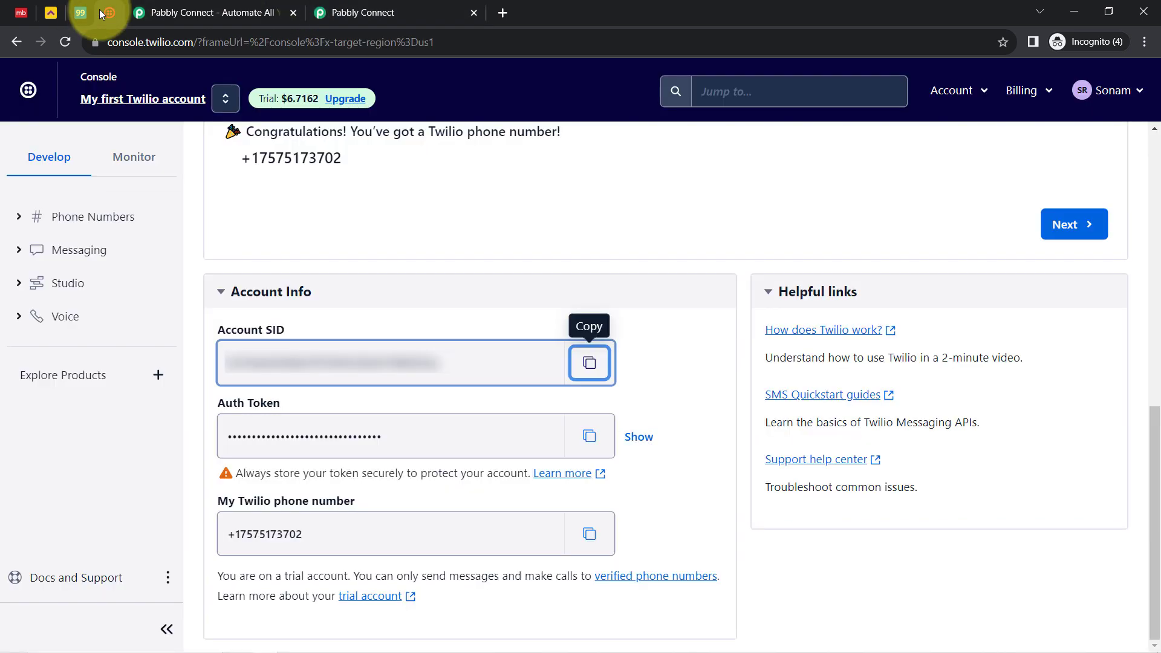
pyautogui.click(595, 442)
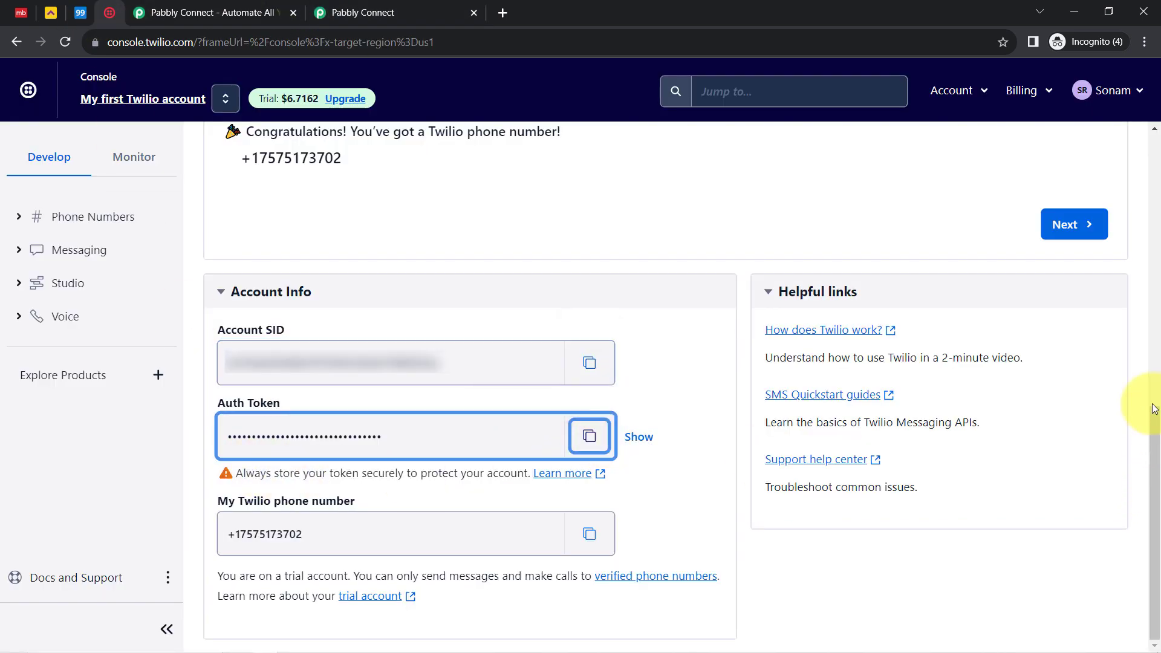
pyautogui.moveTo(1146, 412); pyautogui.dragTo(1113, 68)
pyautogui.click(424, 12)
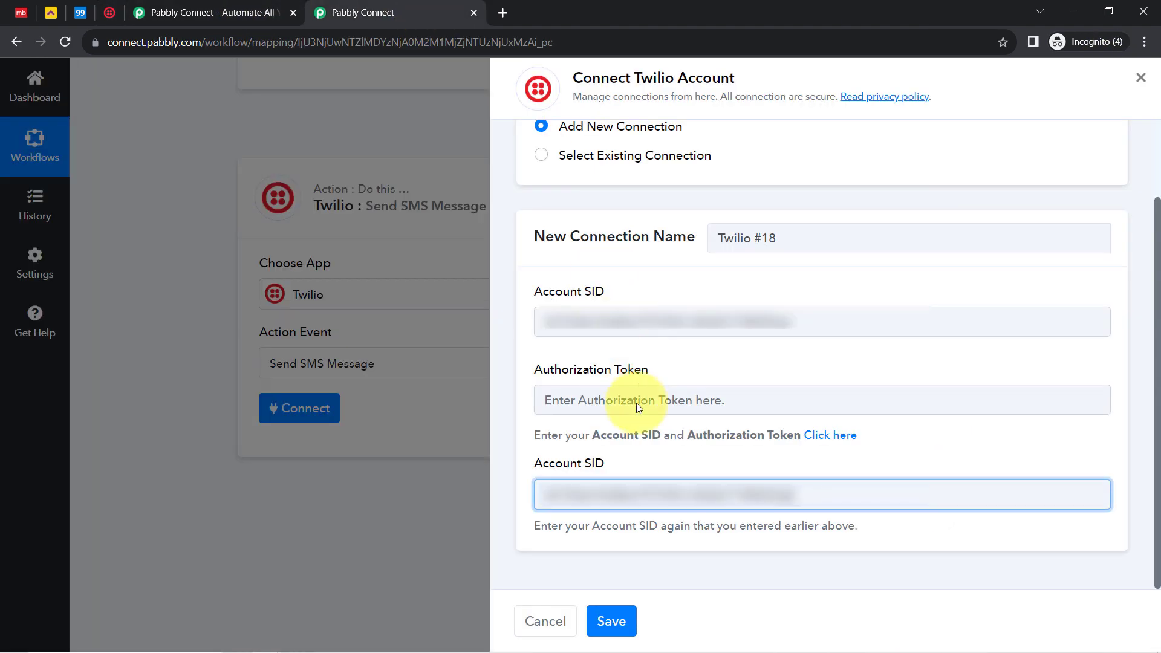
pyautogui.click(582, 393)
pyautogui.hotkey('ctrl', 'v')
# Save the new Twilio #18 connection for the SMS action
pyautogui.click(607, 623)
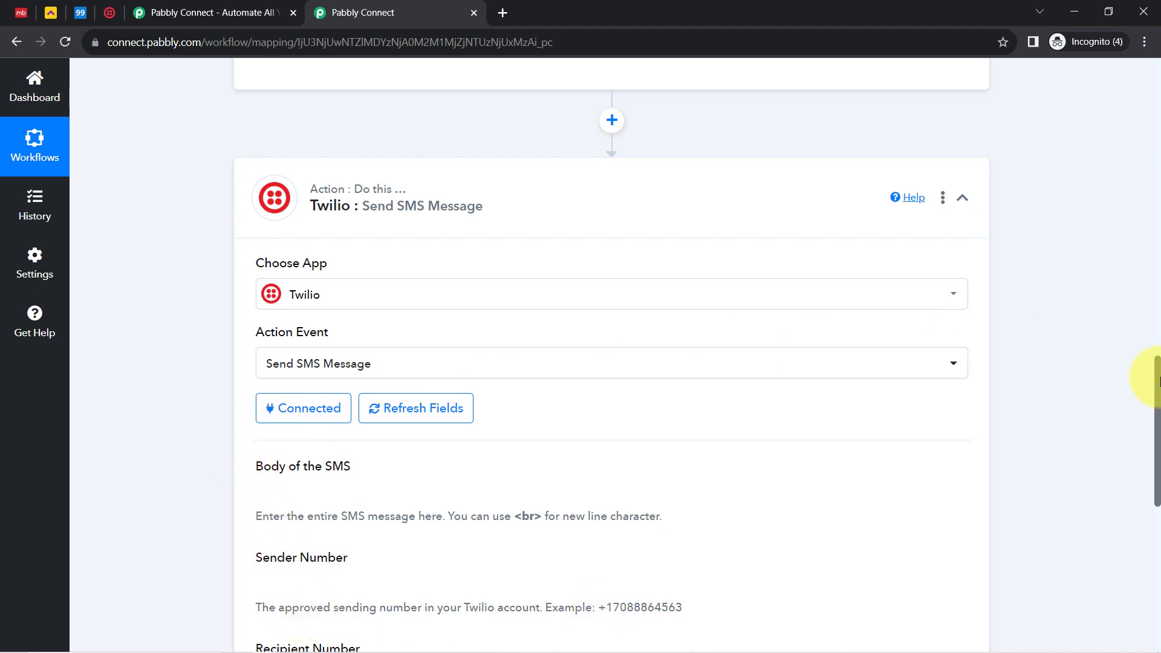
pyautogui.moveTo(1158, 381); pyautogui.dragTo(1157, 451)
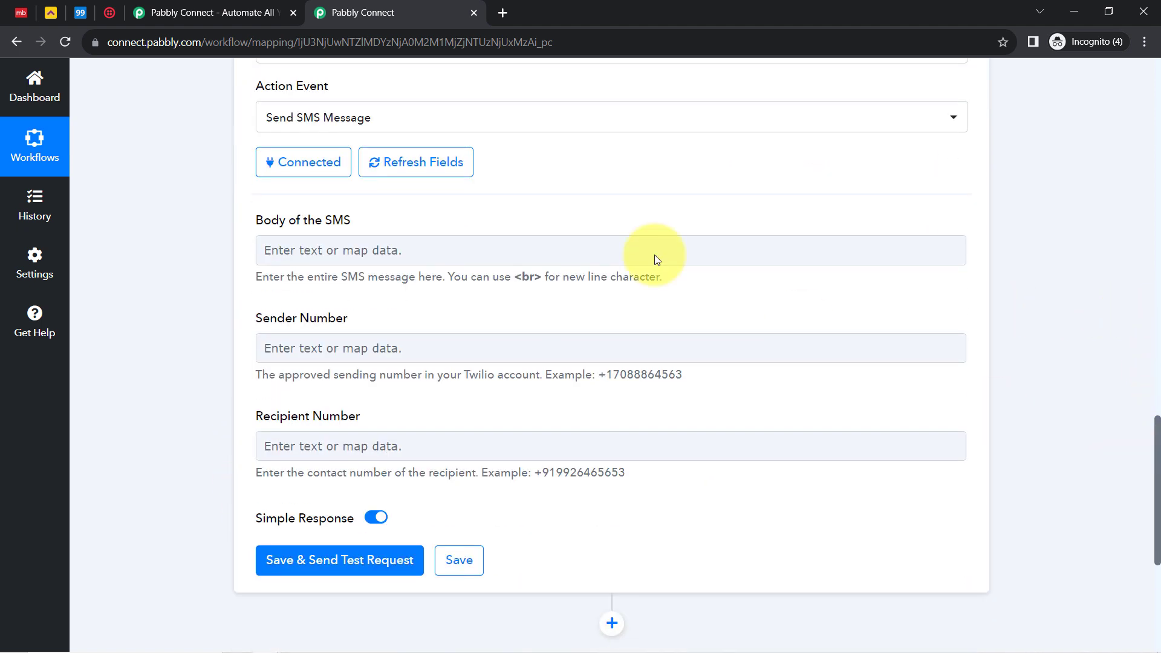
pyautogui.moveTo(264, 221); pyautogui.dragTo(380, 233)
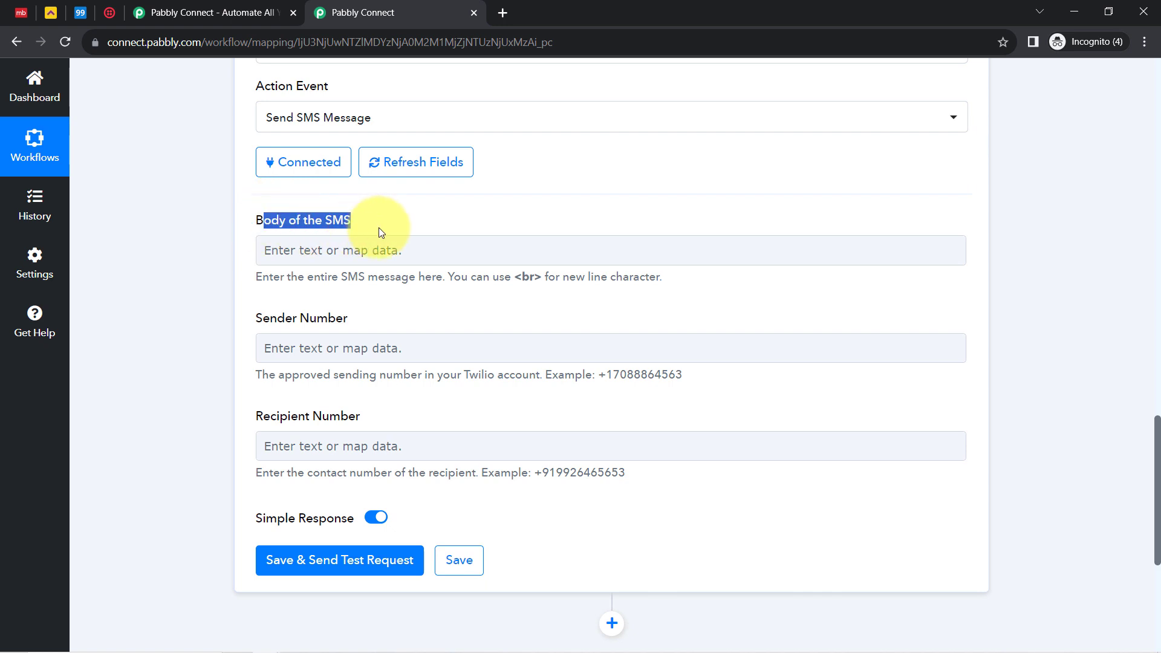
pyautogui.moveTo(282, 319); pyautogui.dragTo(330, 318)
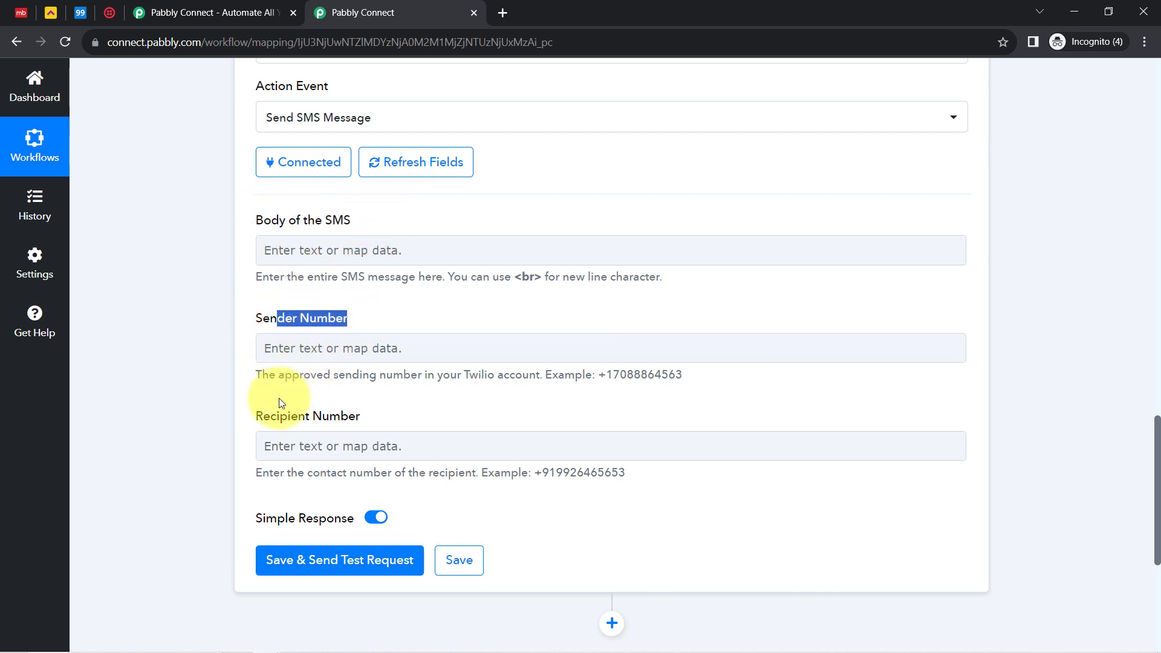
pyautogui.click(278, 418)
pyautogui.moveTo(278, 419); pyautogui.dragTo(360, 430)
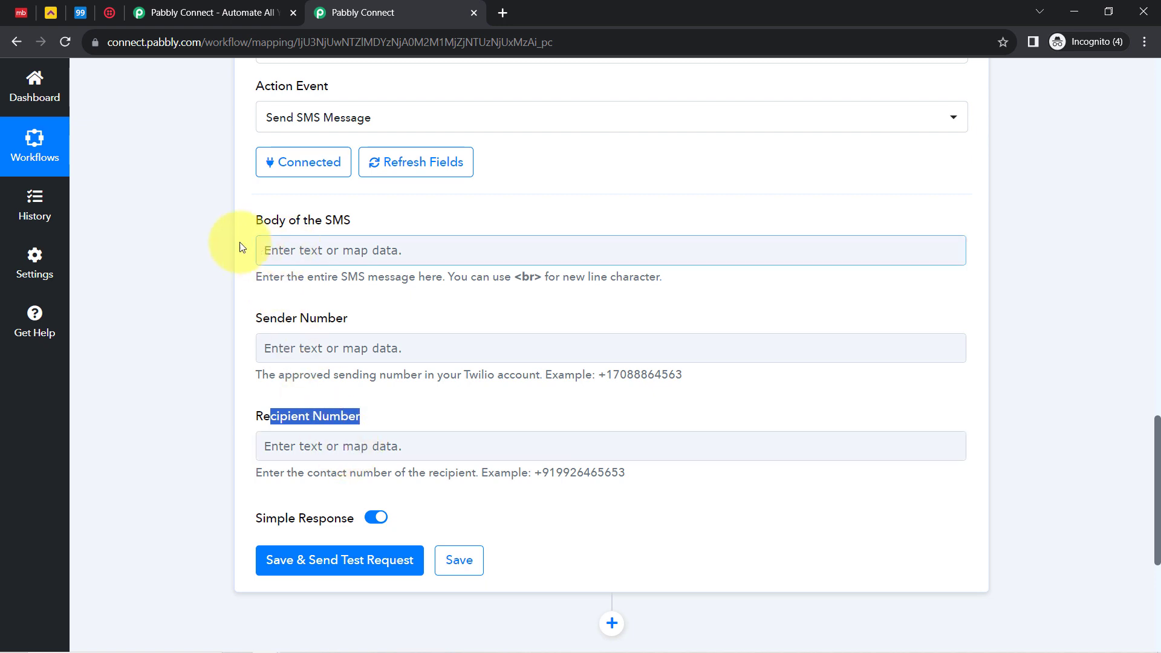
# Start the SMS body with 'Hello'
pyautogui.click(282, 248)
pyautogui.write('Hello')
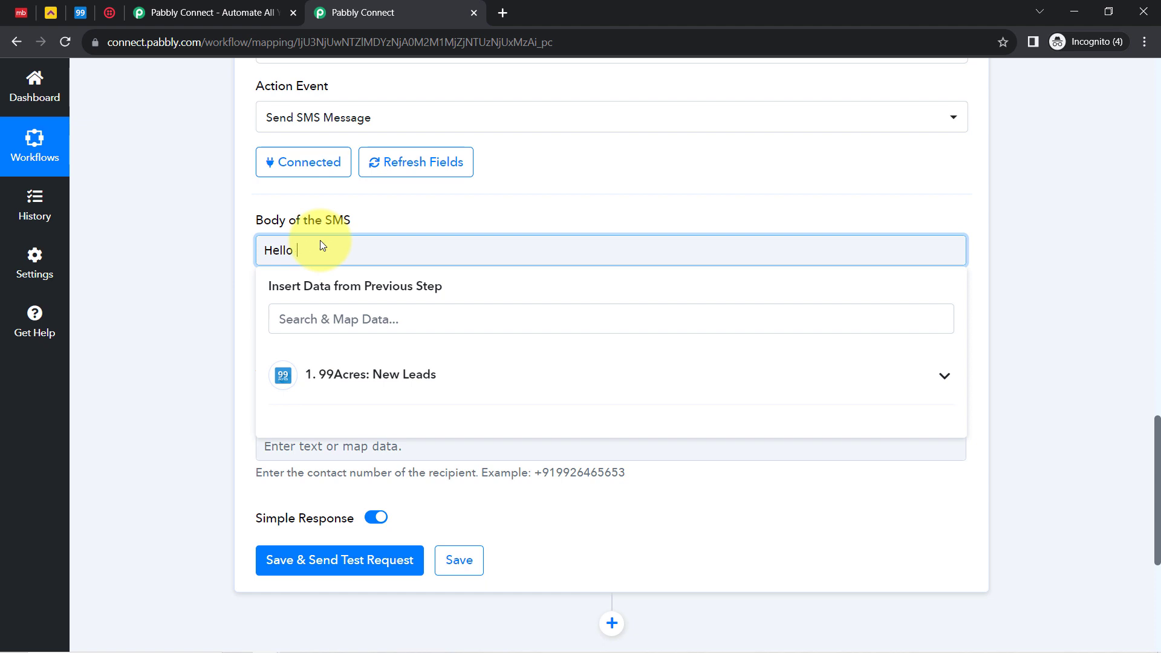
pyautogui.click(226, 285)
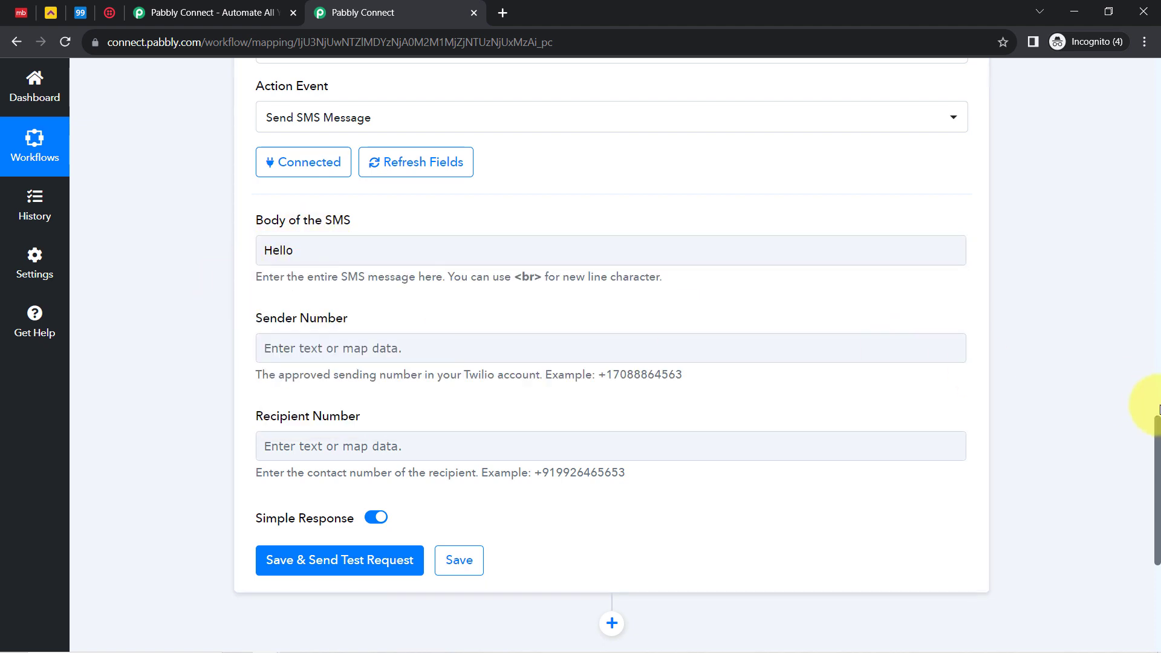
pyautogui.scroll(10, 1156, 446)
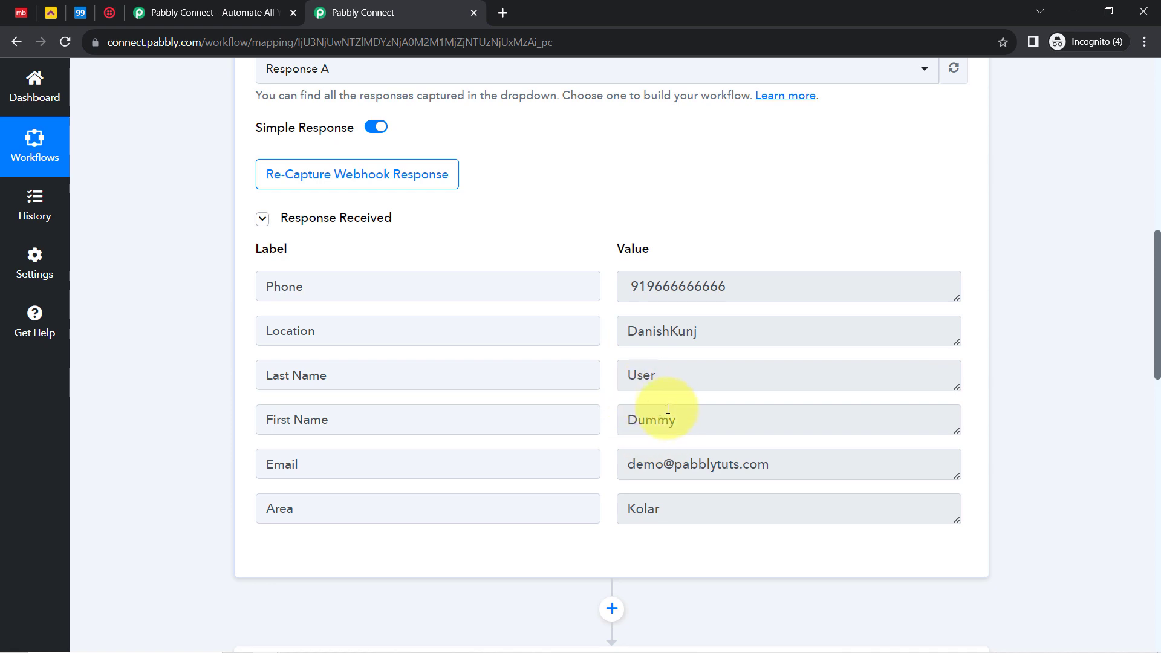
pyautogui.moveTo(637, 419); pyautogui.dragTo(623, 372)
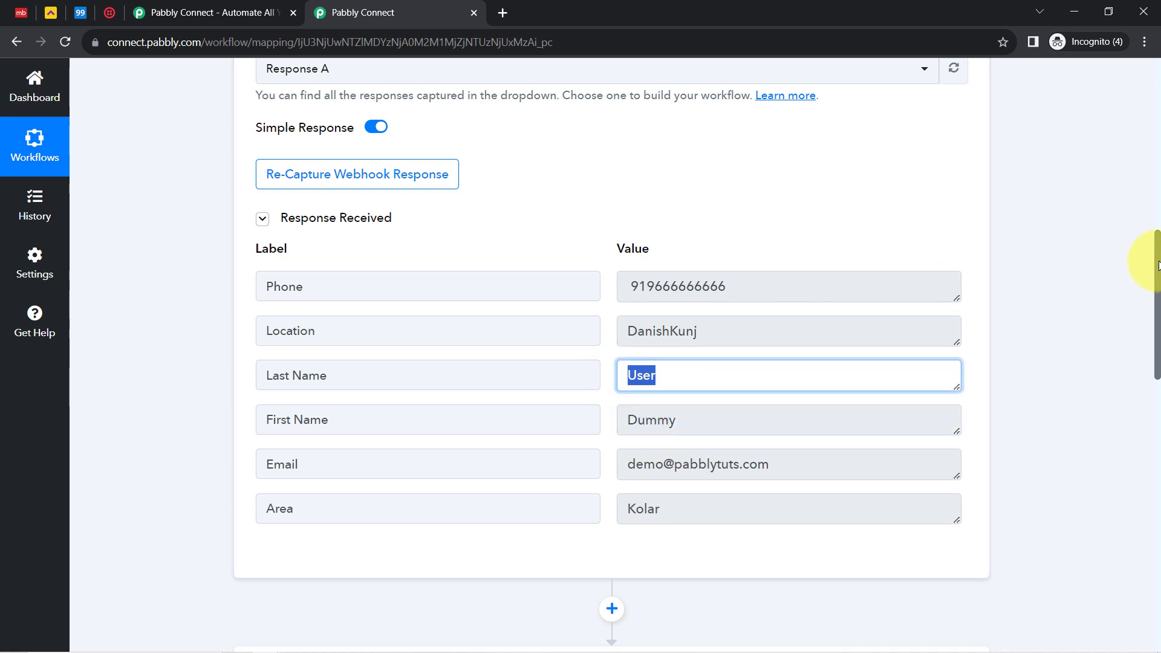
pyautogui.moveTo(1159, 265); pyautogui.dragTo(1158, 446)
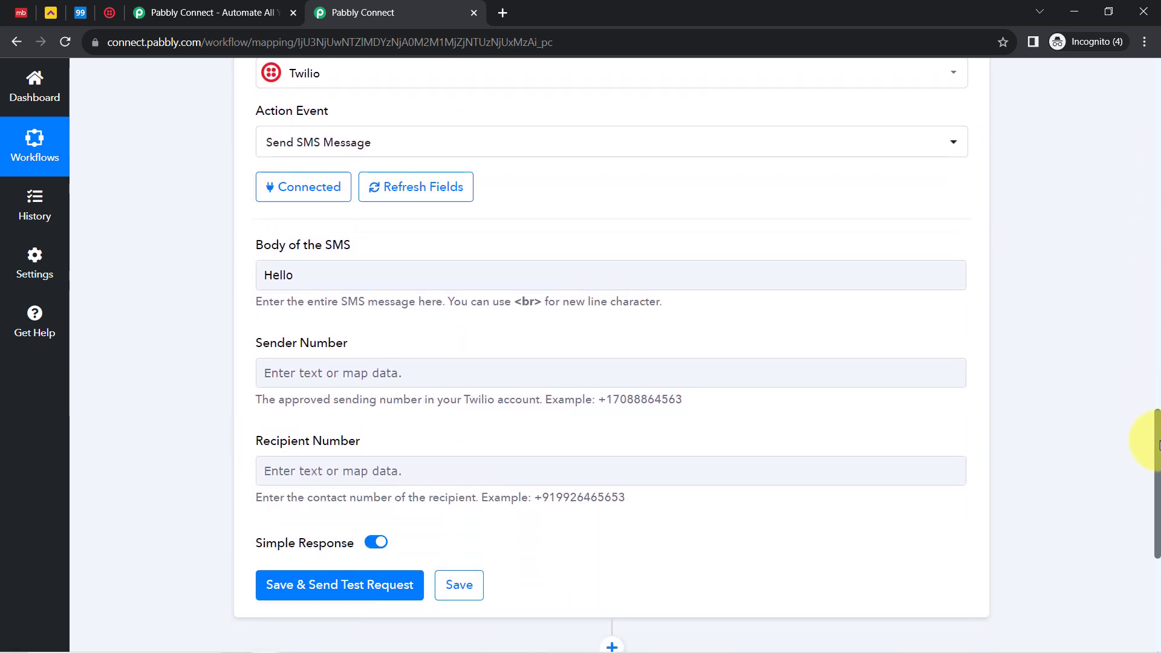
# Insert the 99Acres lead's First Name and Last Name after Hello, followed by a comma and a new line
pyautogui.click(304, 277)
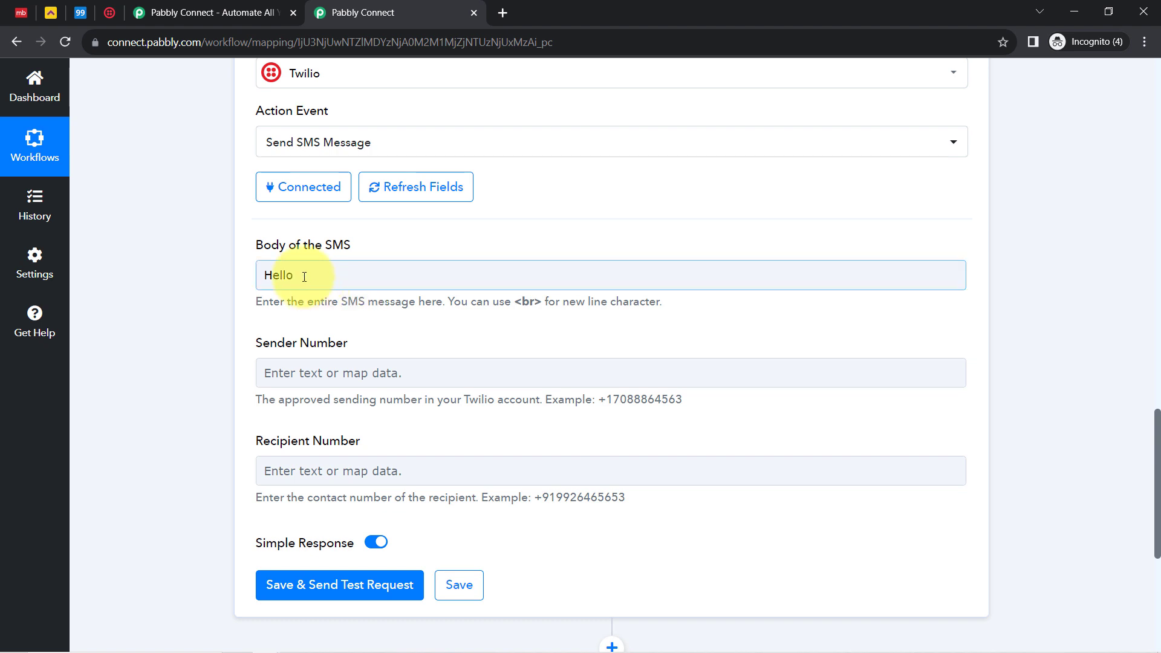
pyautogui.click(304, 277)
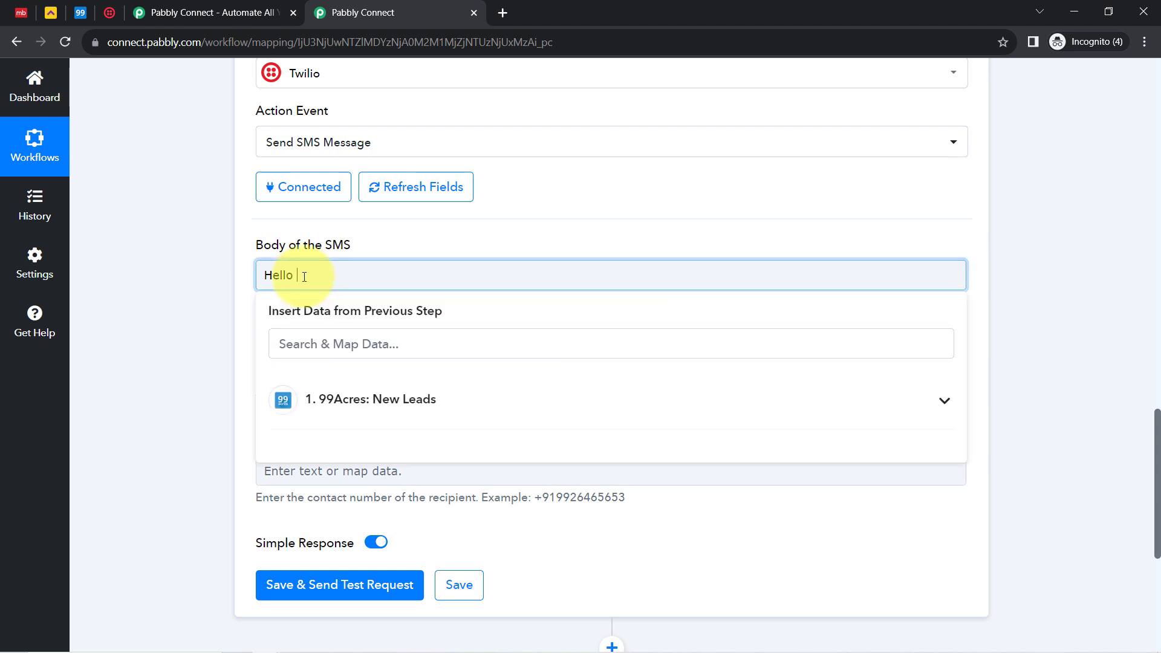
pyautogui.click(324, 400)
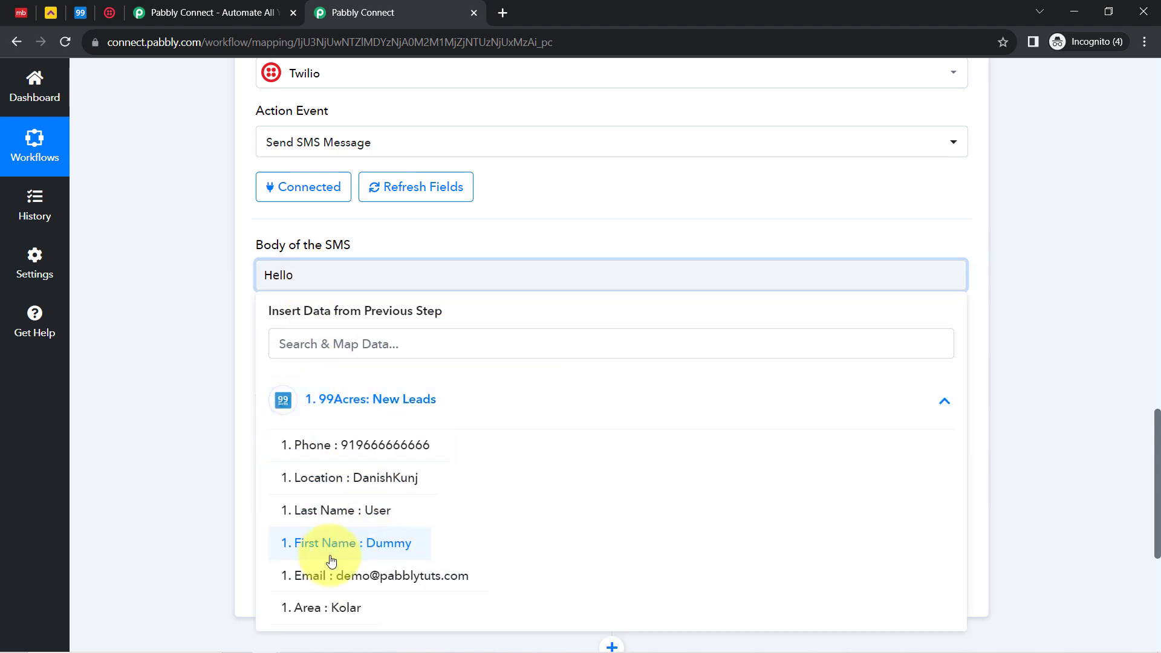
pyautogui.click(348, 542)
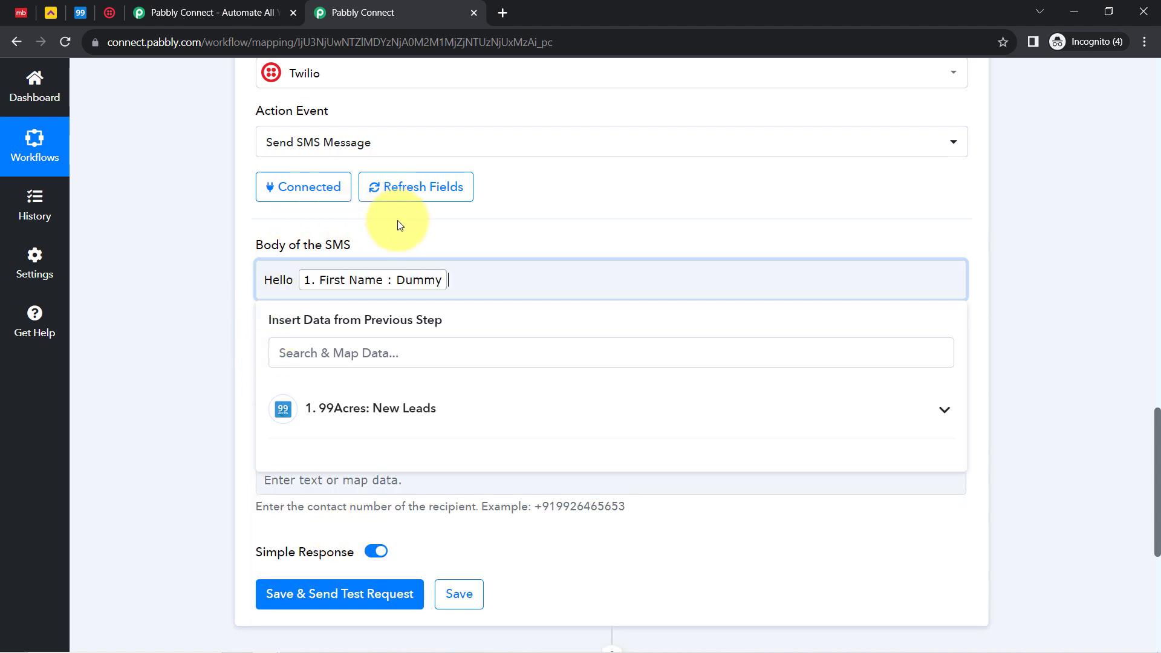
pyautogui.click(460, 275)
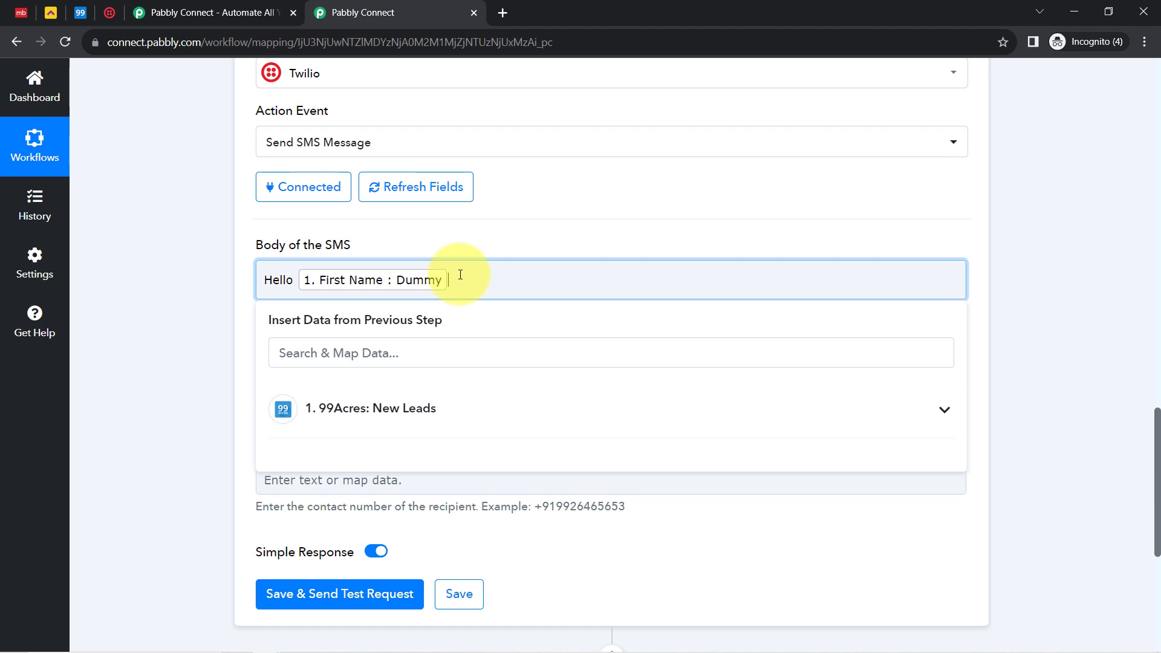
pyautogui.click(333, 405)
pyautogui.click(371, 520)
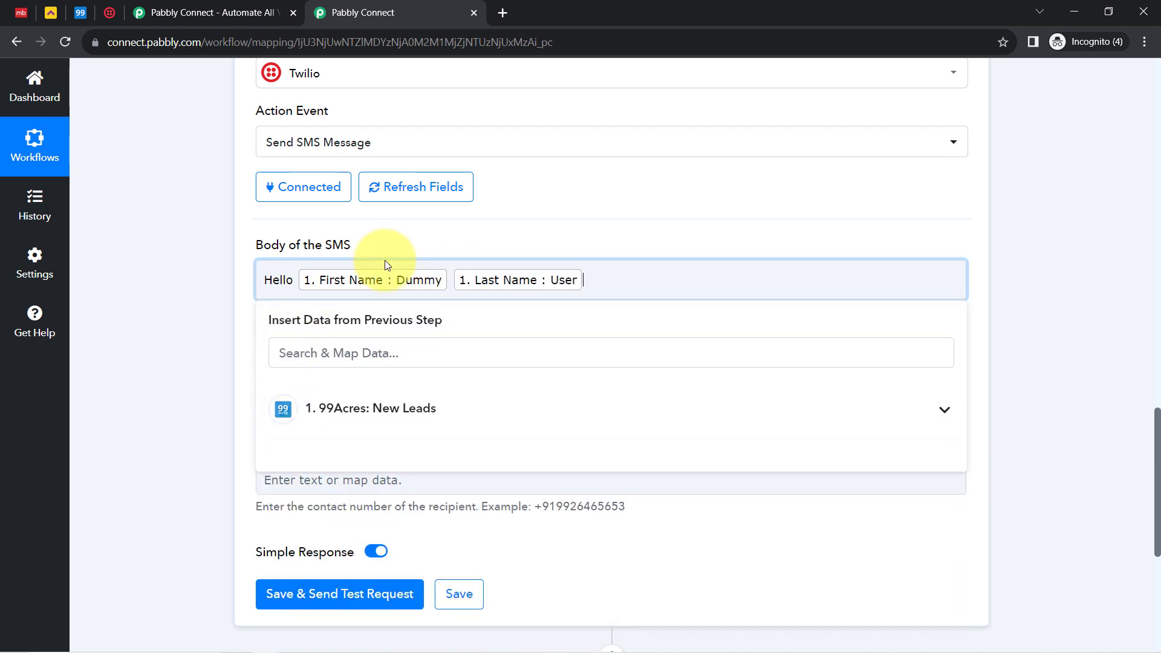
pyautogui.write(',')
pyautogui.press('Return')
pyautogui.press('Return')
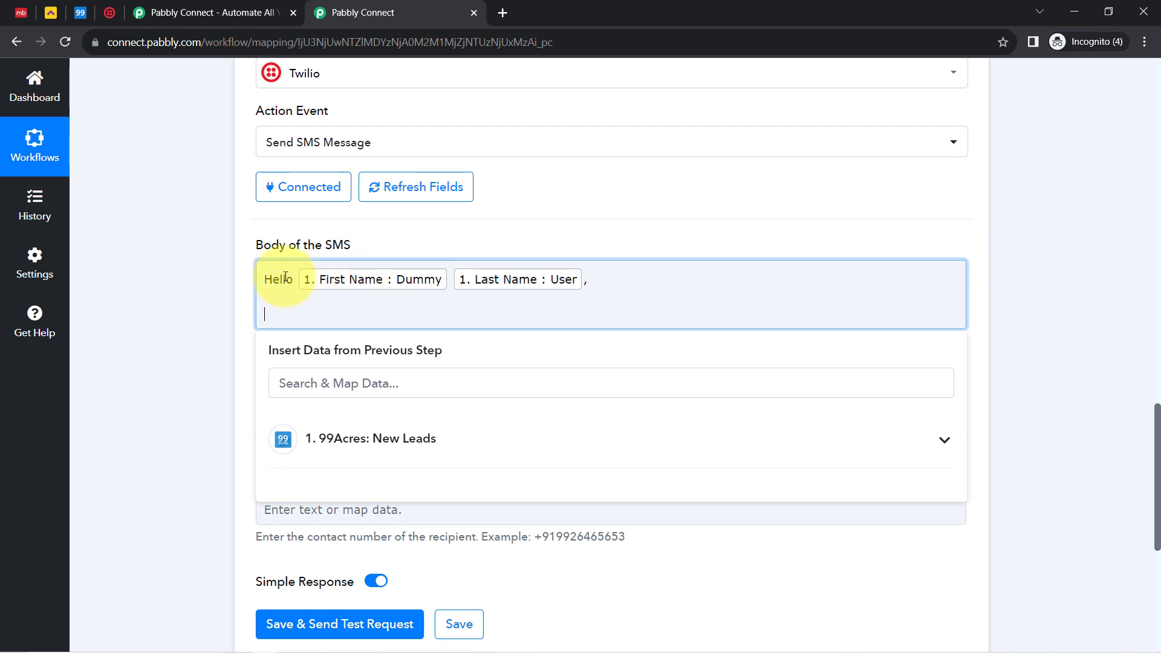
# Add the line 'someone from our team will call you back in next 2 hours' and fix the typos
pyautogui.moveTo(260, 276); pyautogui.dragTo(284, 262)
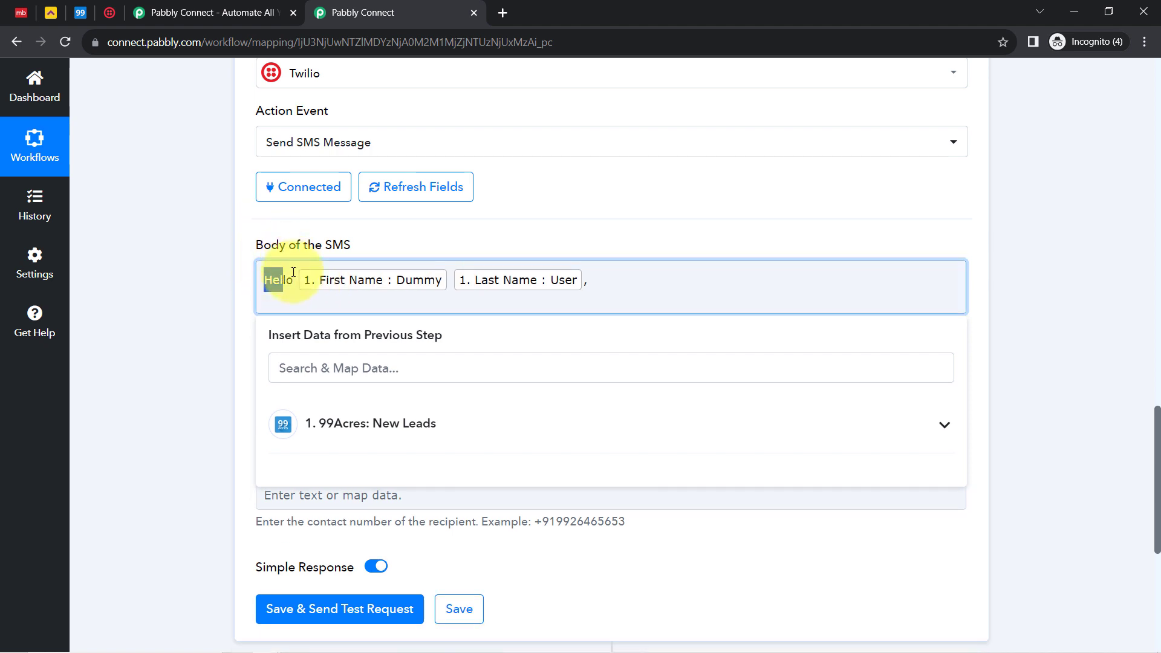
pyautogui.click(286, 300)
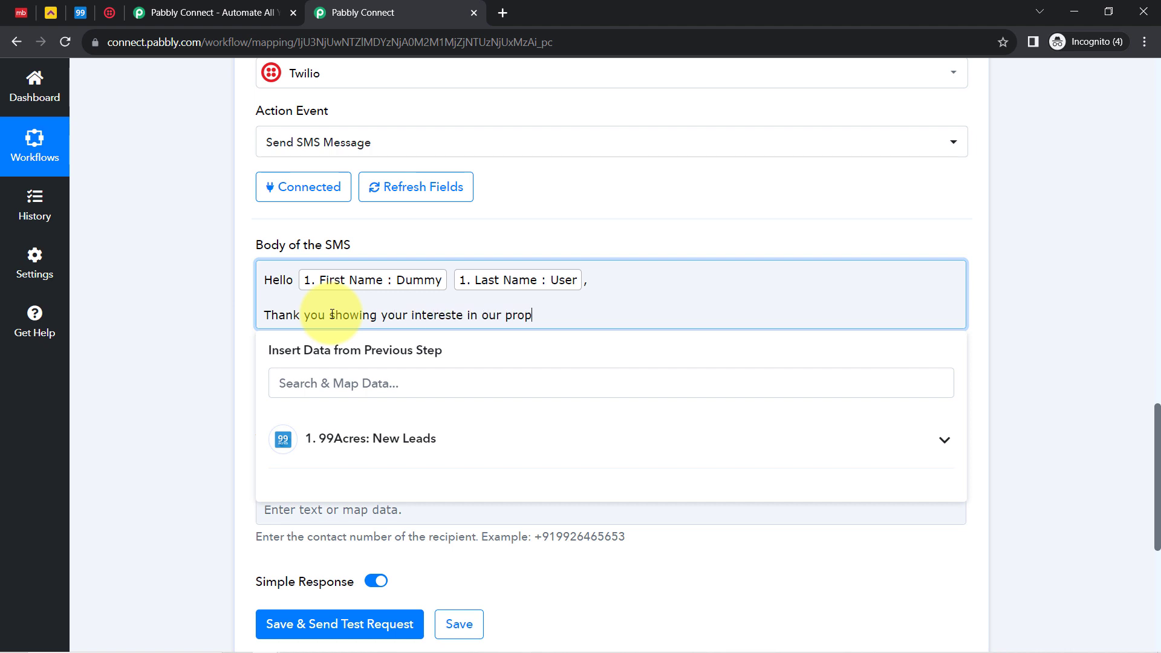
pyautogui.write('me')
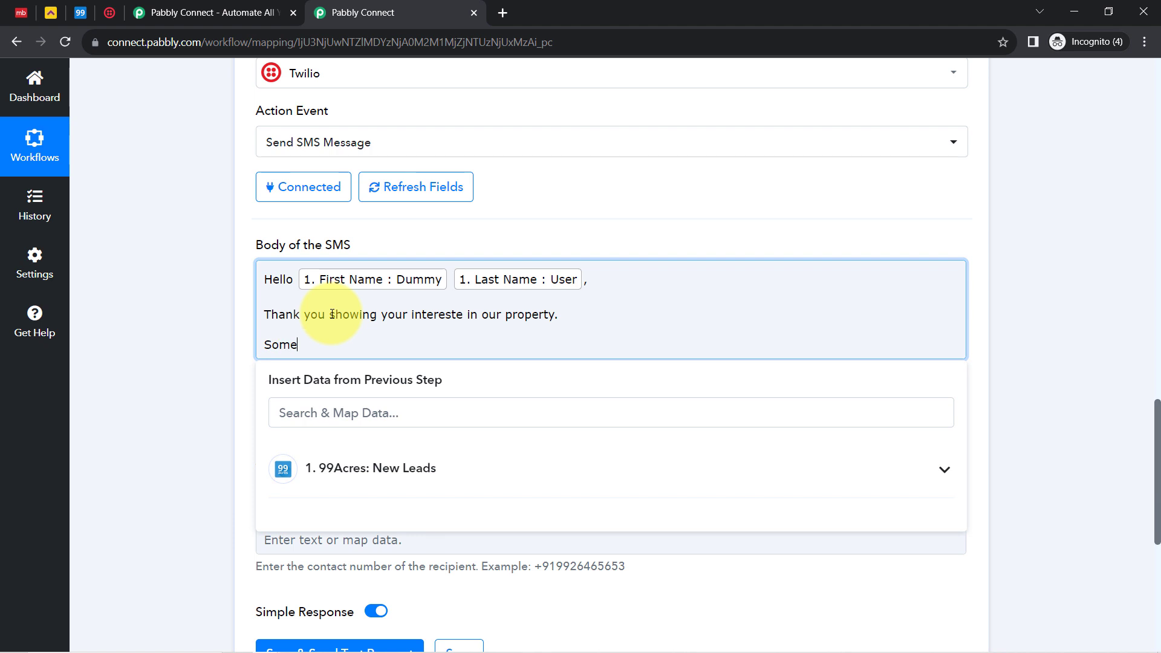
pyautogui.press('BackSpace')
pyautogui.press('BackSpace')
pyautogui.press('BackSpace')
pyautogui.write('oneone from our team will call yo')
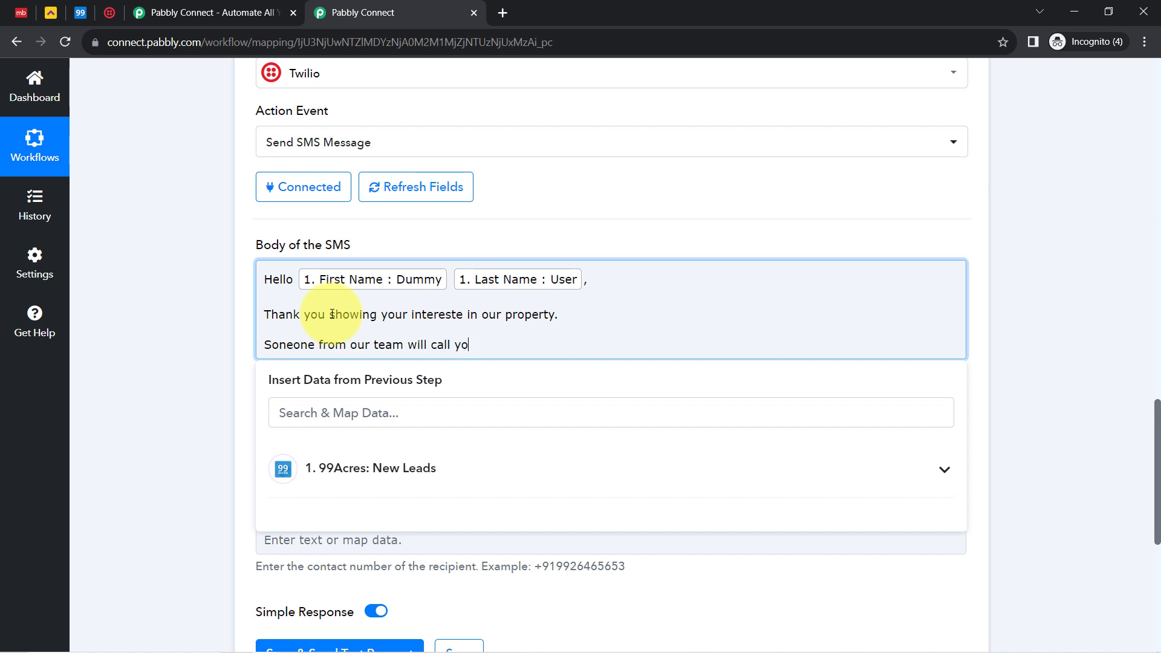
pyautogui.write('u back in next 2 hours')
pyautogui.click(462, 315)
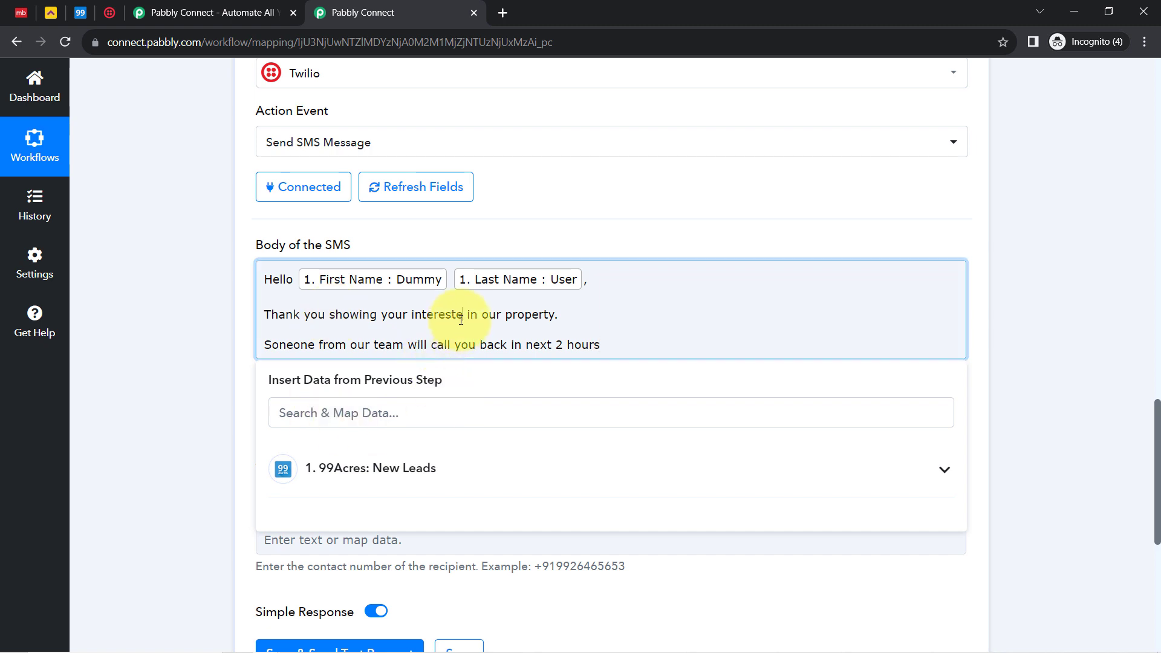
pyautogui.press('BackSpace')
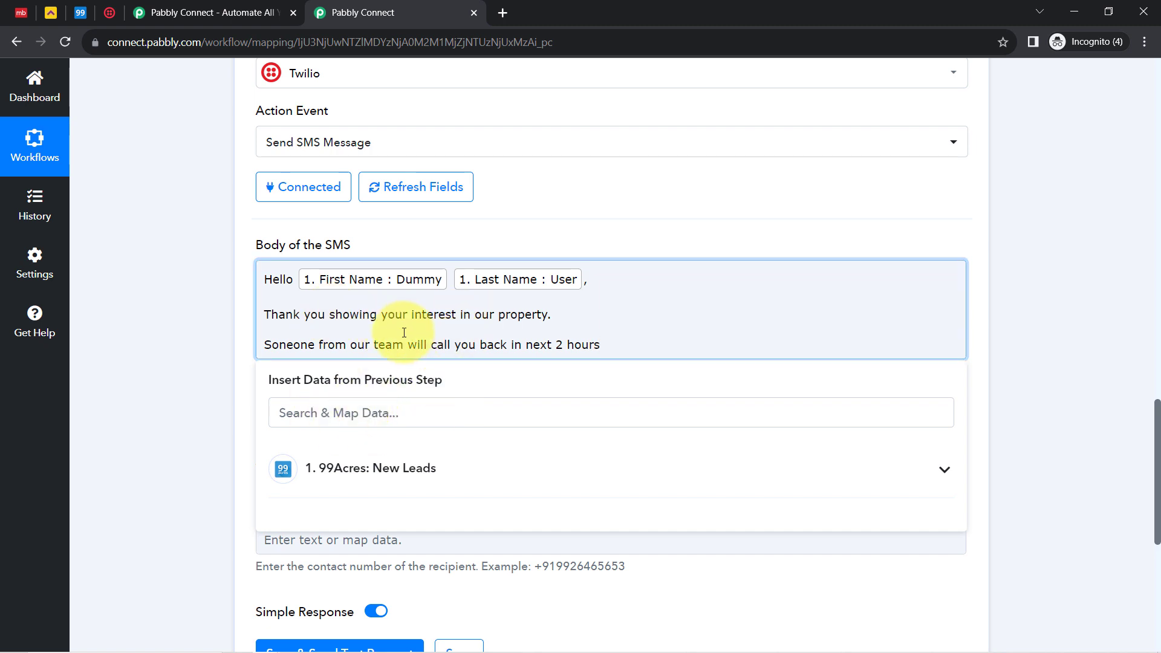
pyautogui.click(608, 342)
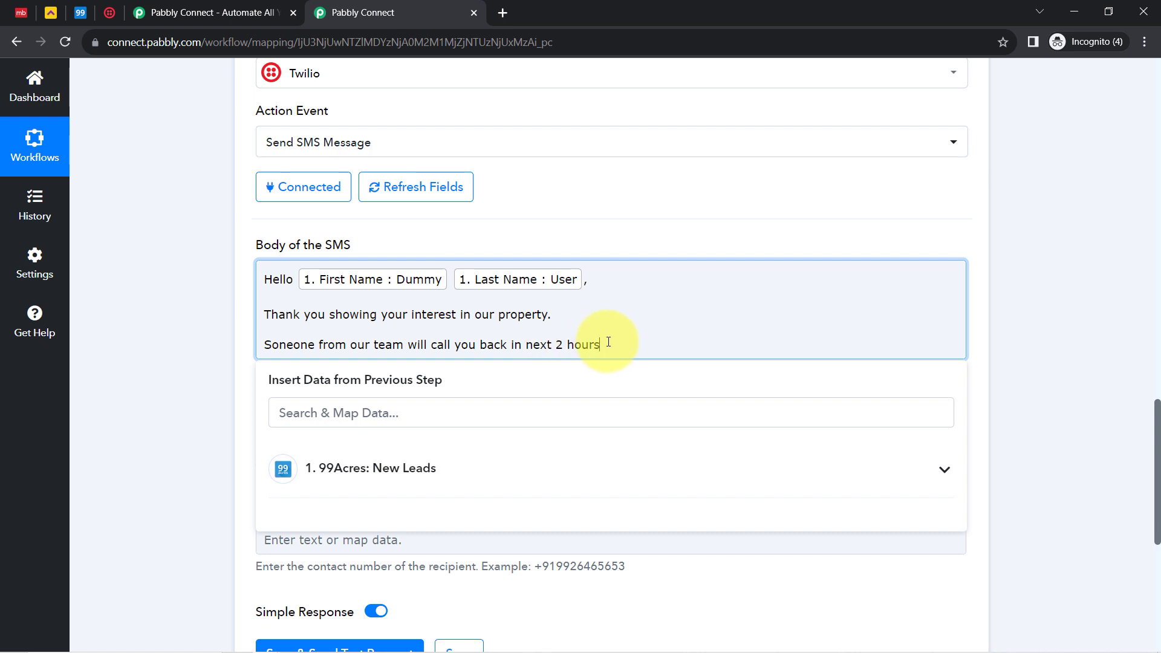
pyautogui.write('44')
pyautogui.press('BackSpace')
pyautogui.press('BackSpace')
# Add 'Meanwhile you can check our brochure:' and sign off with 'Thanks' / 'ABC Properties'
pyautogui.press('Return')
pyautogui.write('Meanwhile yo')
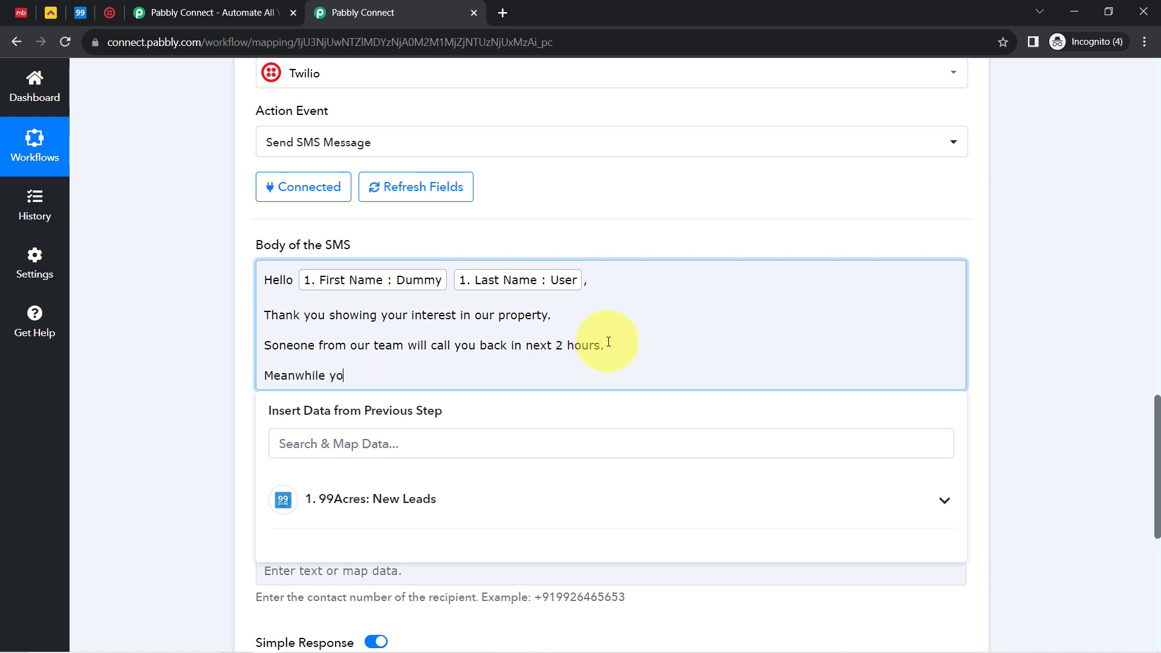
pyautogui.write('u can check our brochure')
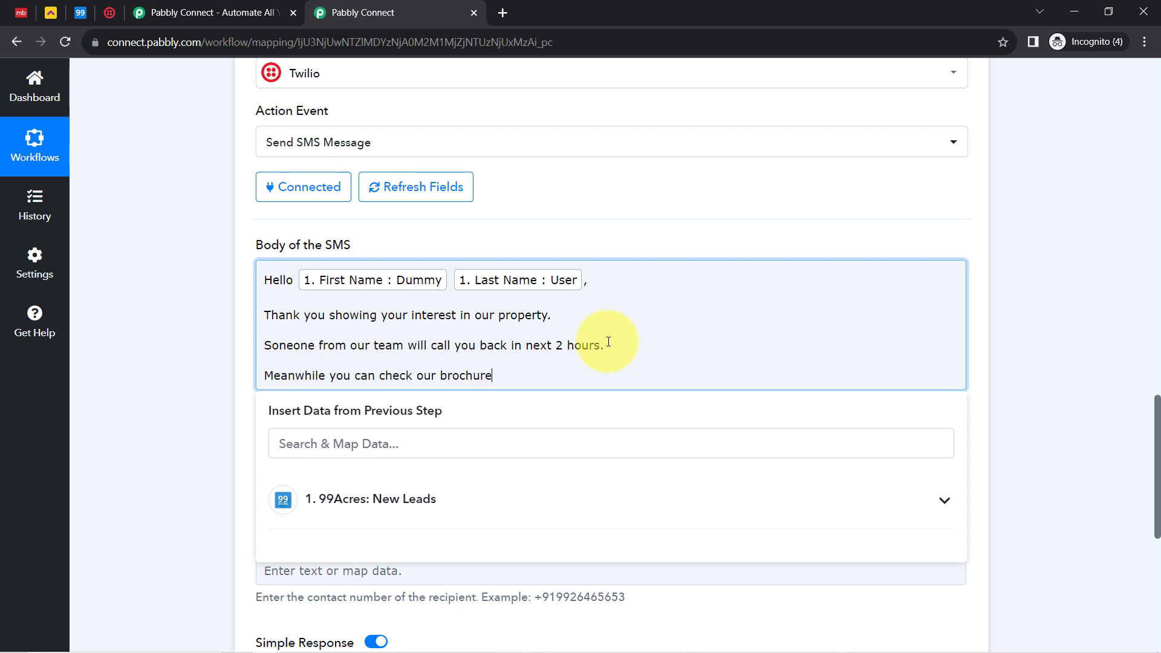
pyautogui.write(':')
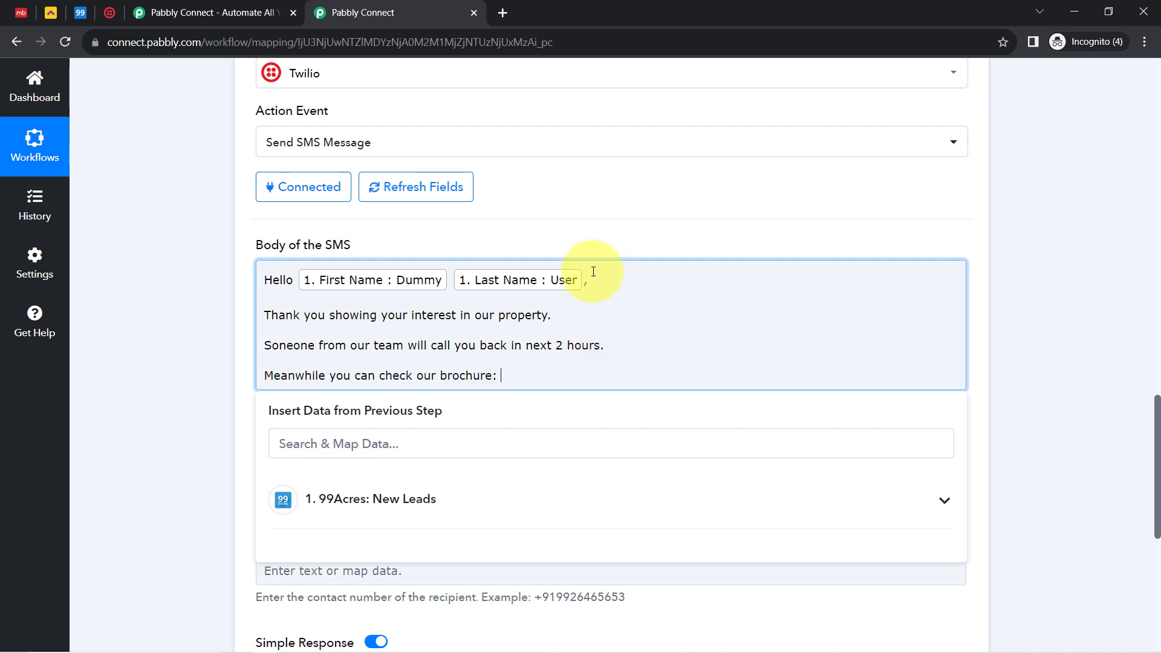
pyautogui.press('Return')
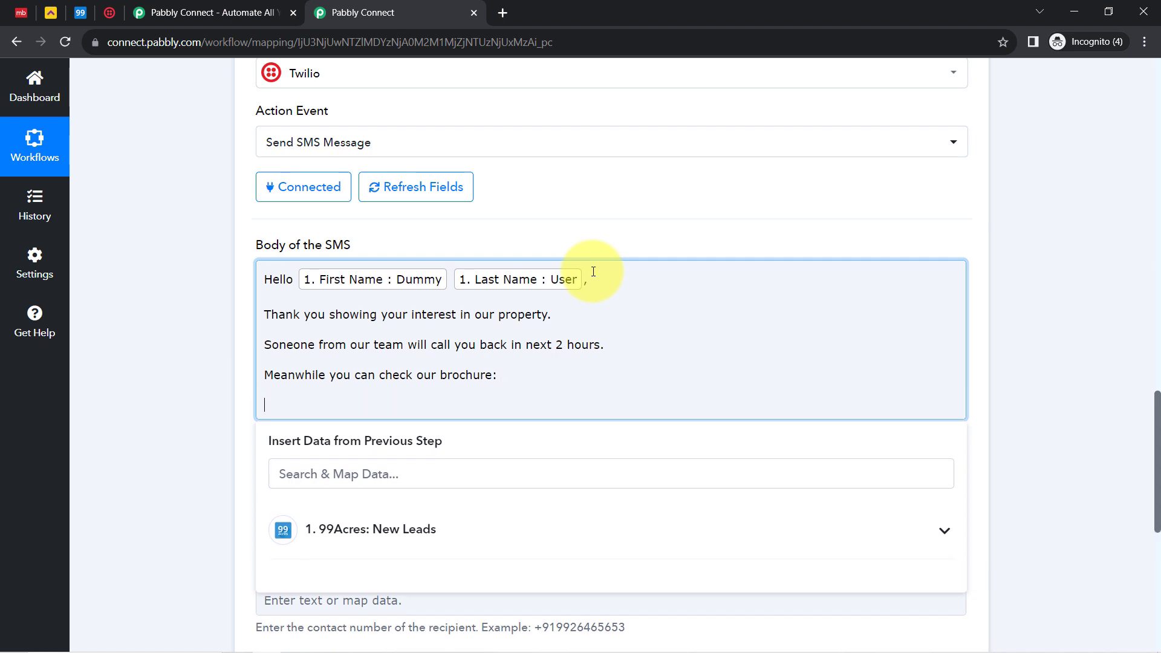
pyautogui.write('Thanks')
pyautogui.press('Return')
pyautogui.write('ABC ')
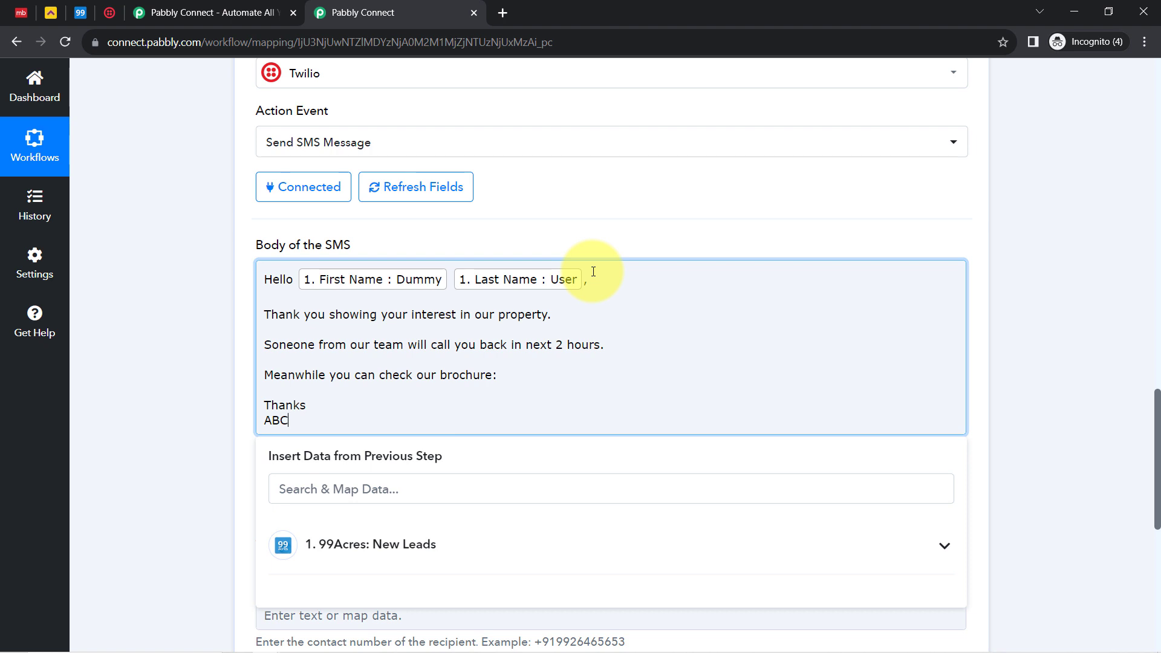
pyautogui.write('Properties')
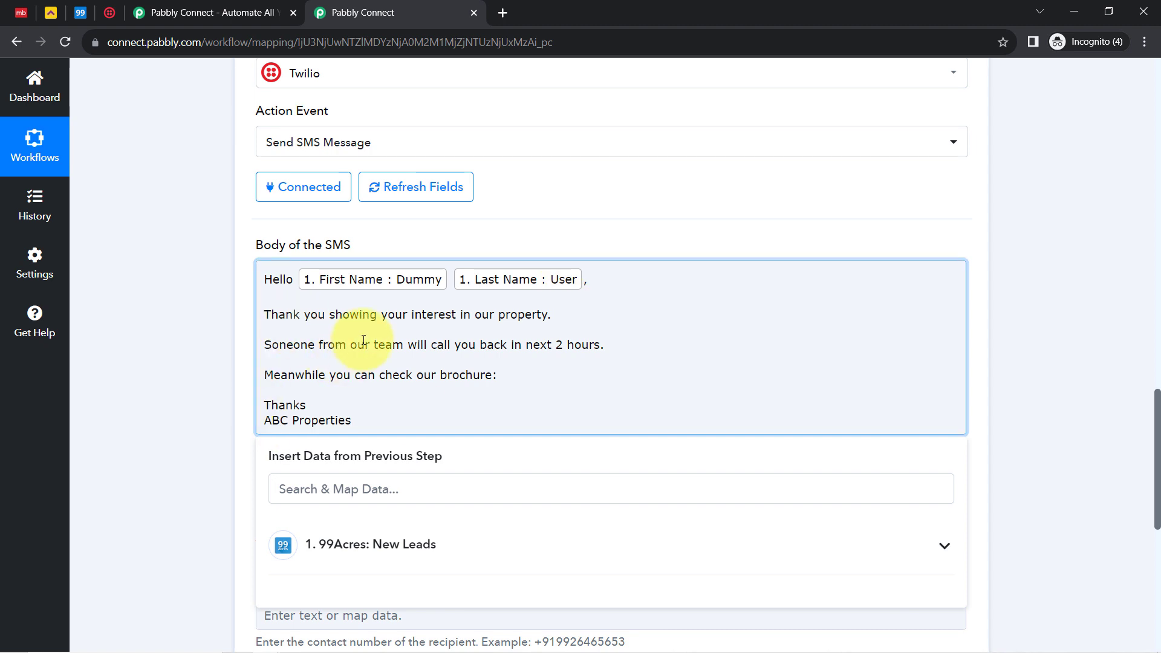
pyautogui.click(393, 252)
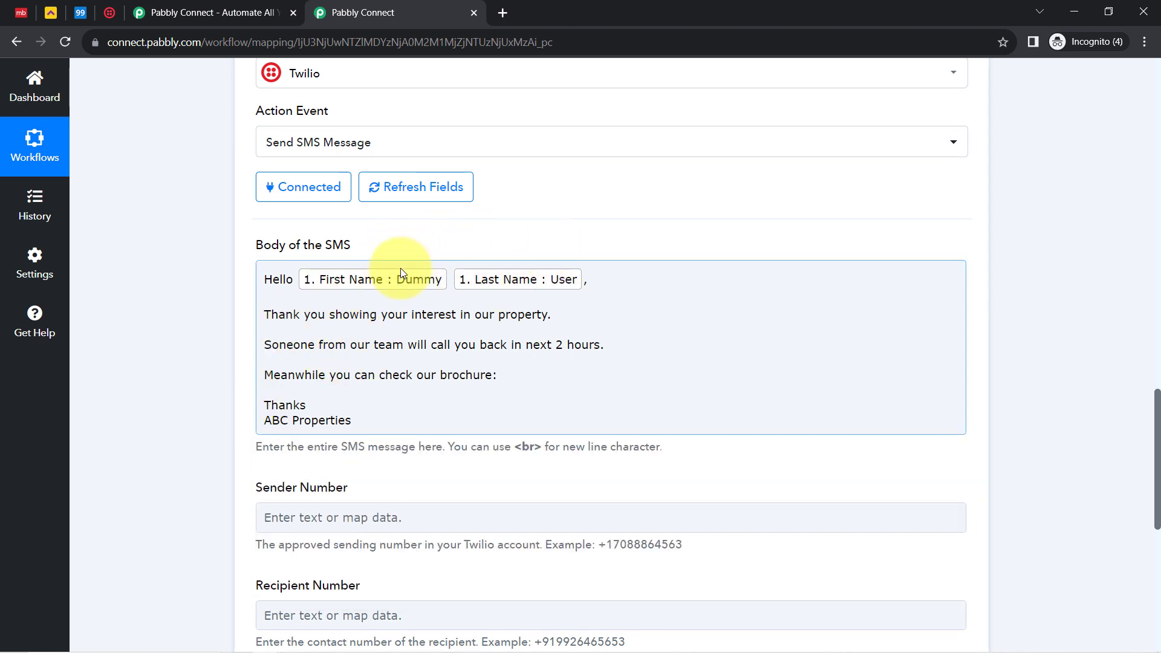
# Map the Recipient Number to the Phone field from '1. 99Acres: New Leads'
pyautogui.click(365, 418)
pyautogui.scroll(1, 320, 574)
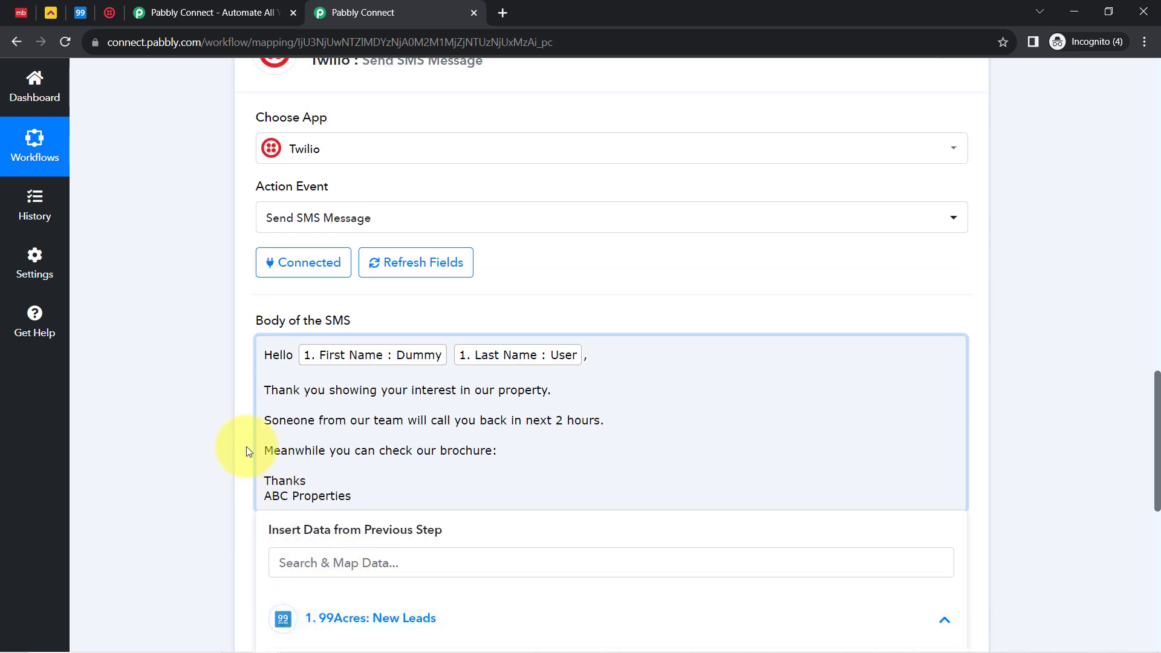
pyautogui.click(133, 419)
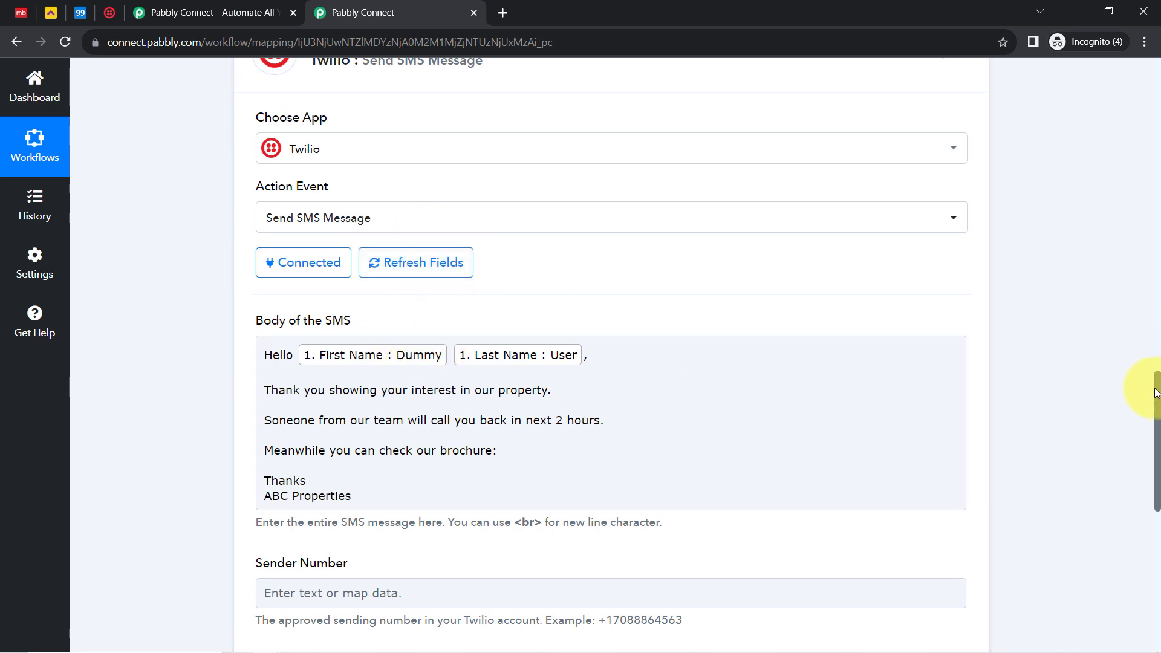
pyautogui.scroll(-5, 1149, 465)
pyautogui.scroll(3, 1152, 460)
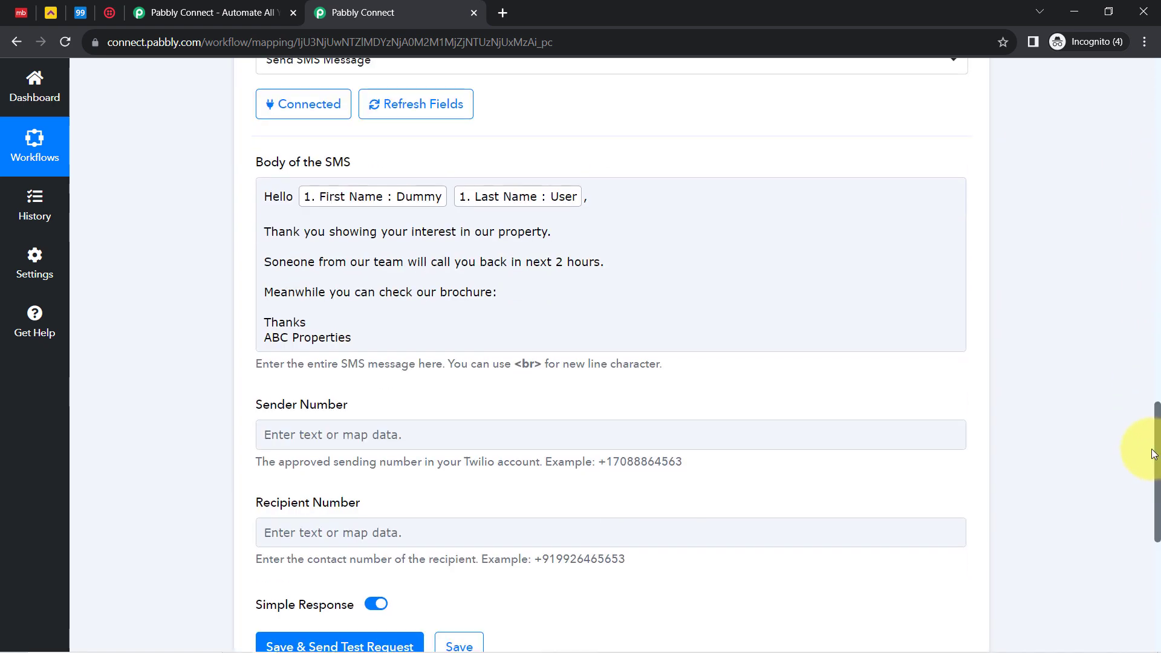
pyautogui.scroll(-4, 1149, 466)
pyautogui.click(360, 317)
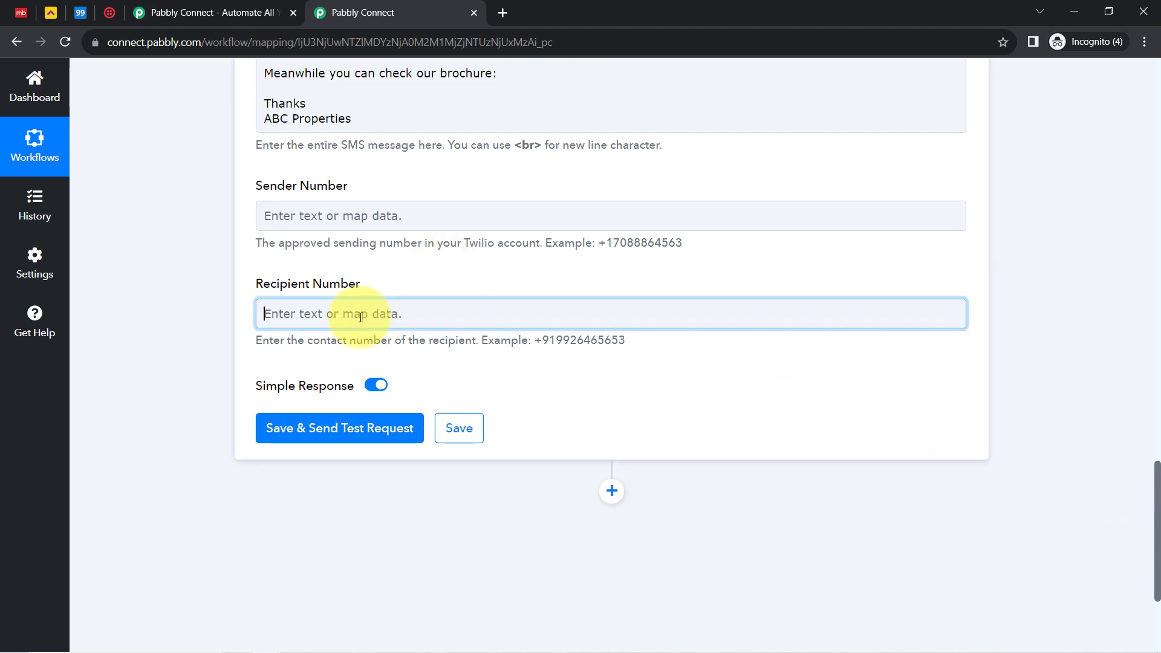
pyautogui.click(311, 439)
pyautogui.click(332, 480)
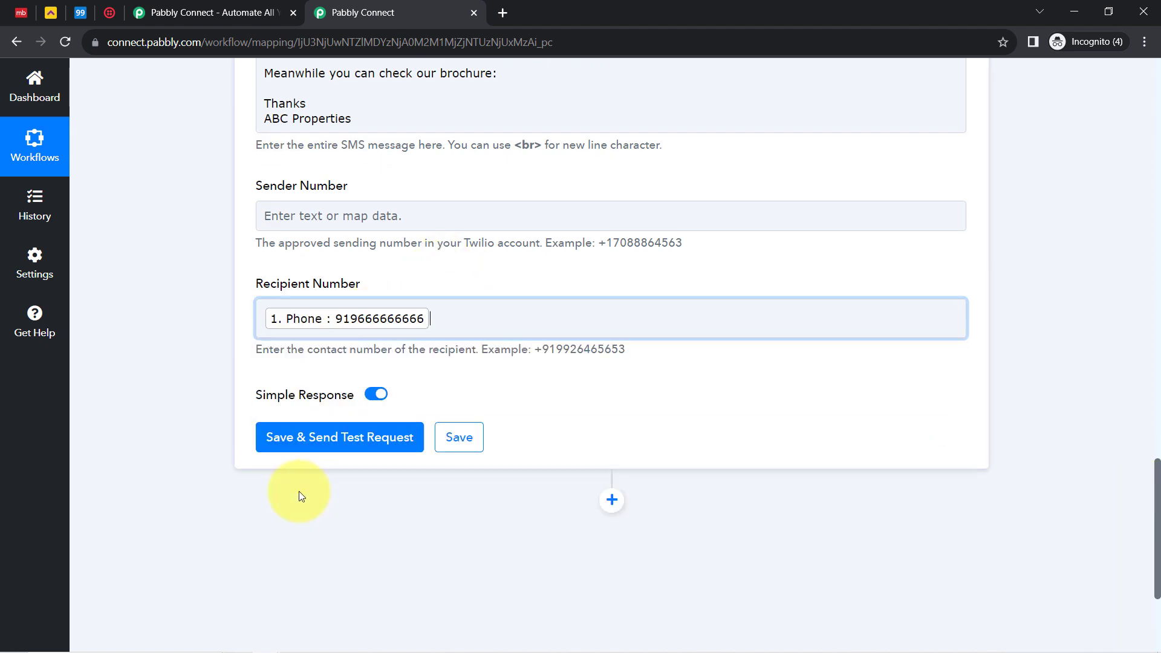
pyautogui.click(151, 387)
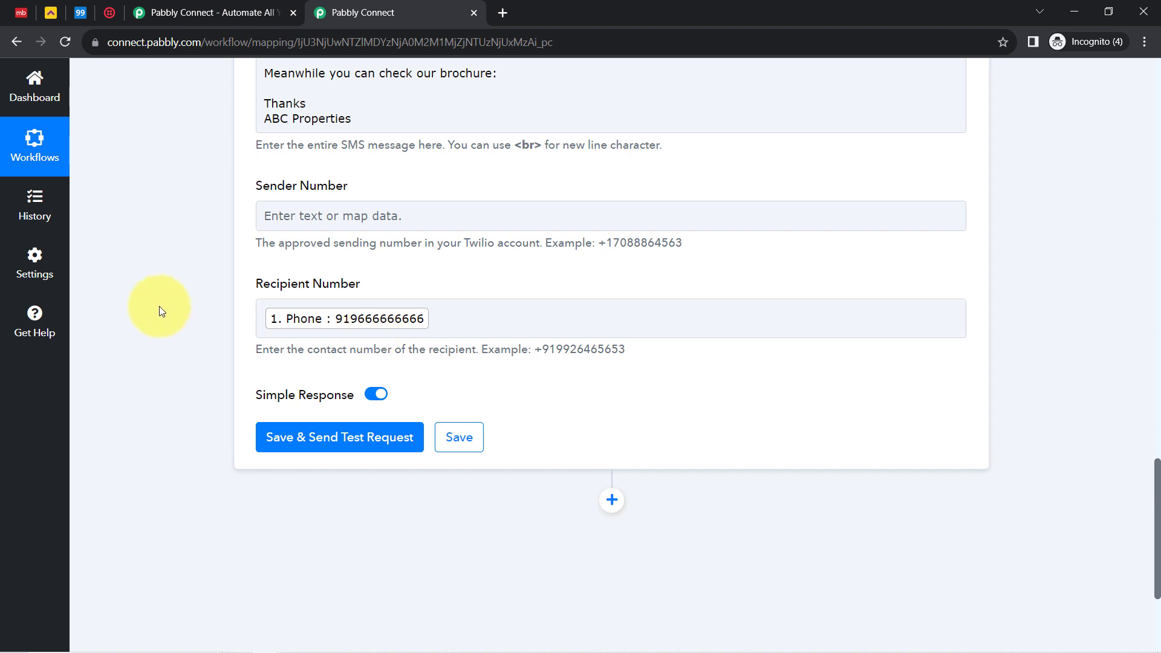
# Copy the trial phone number from the Twilio Console welcome page and return to Pabbly Connect
pyautogui.click(112, 8)
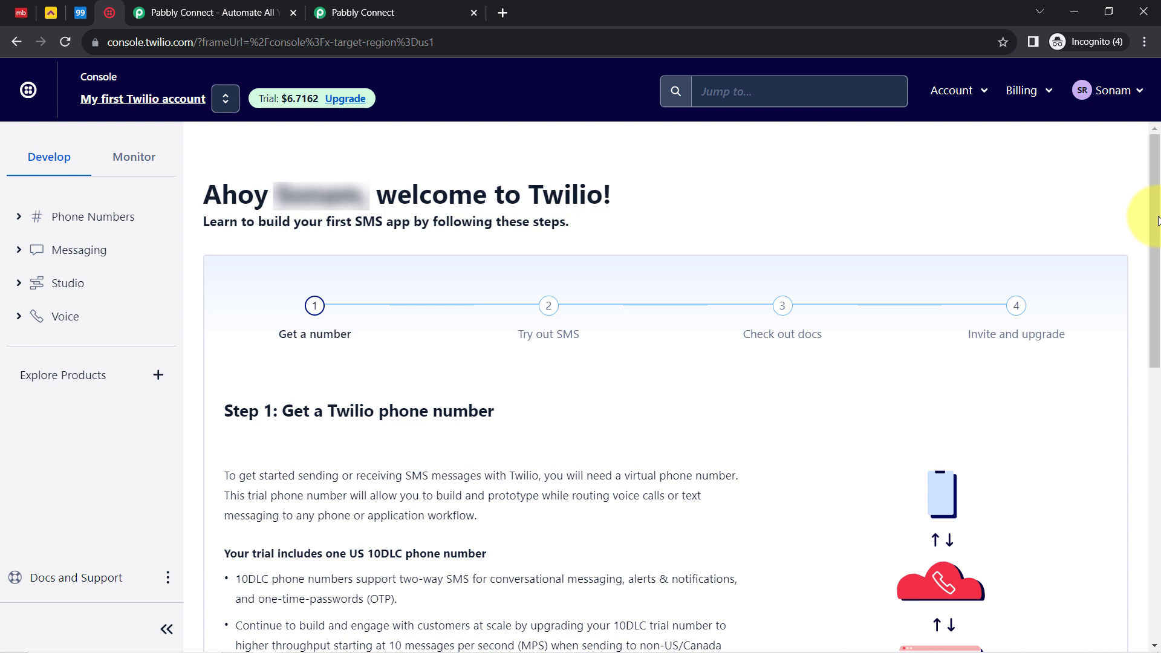
pyautogui.moveTo(1158, 220); pyautogui.dragTo(1114, 298)
pyautogui.moveTo(361, 603); pyautogui.dragTo(240, 611)
pyautogui.hotkey('ctrl', 'c')
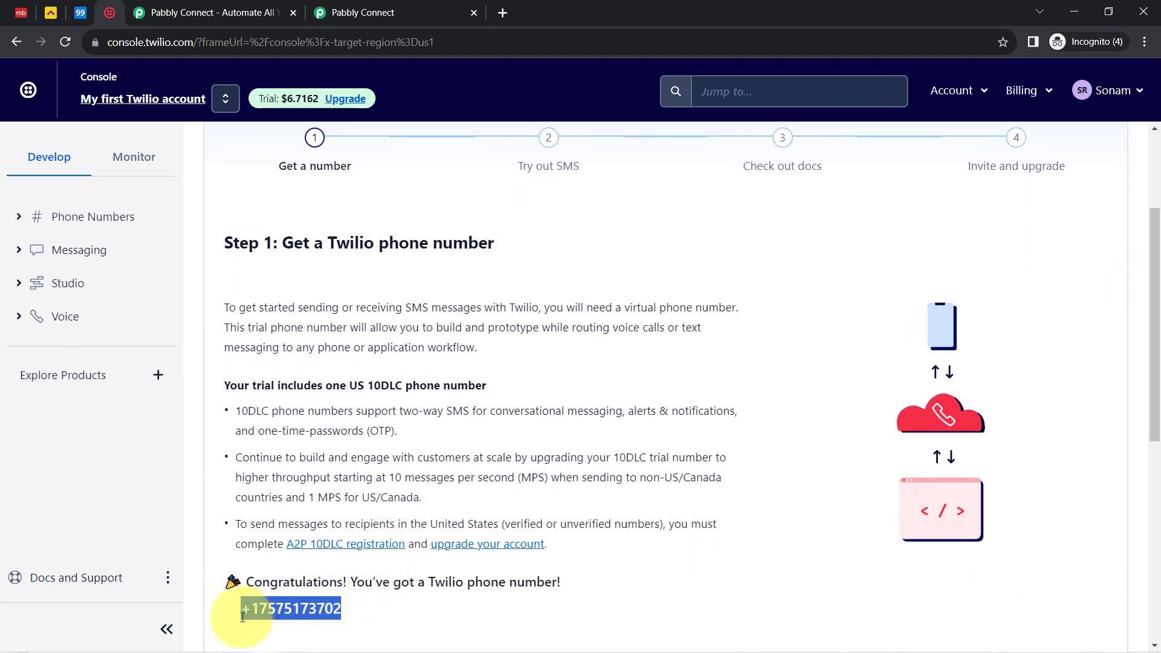
pyautogui.click(350, 16)
pyautogui.click(287, 214)
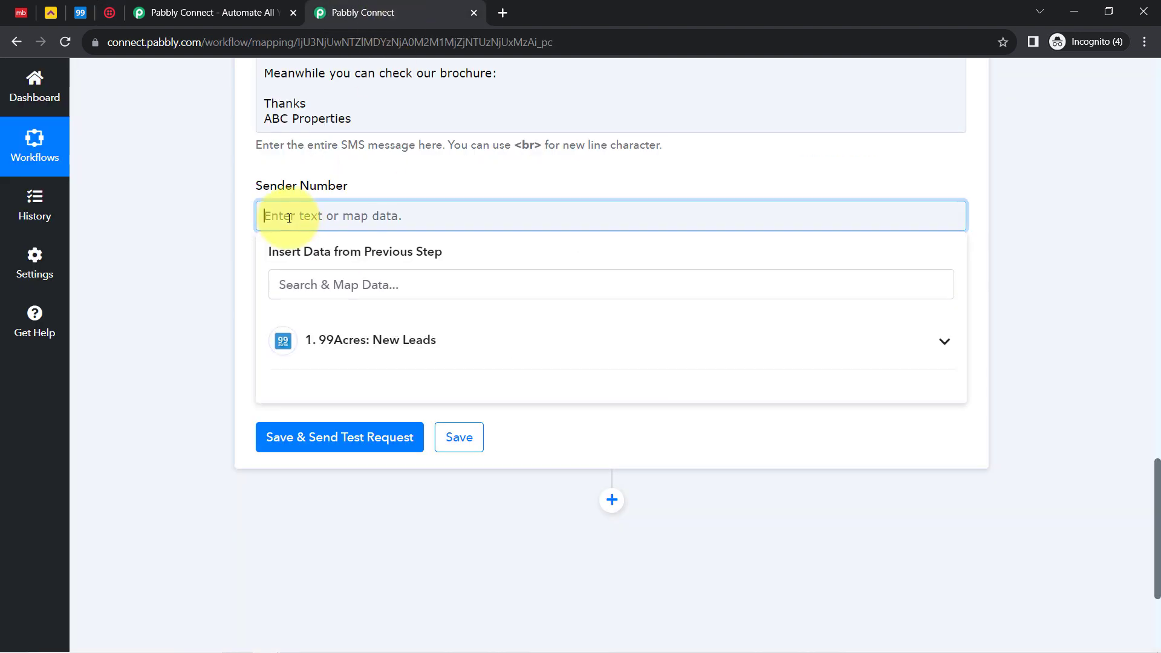
# Paste the Twilio number as Sender Number and replace the Recipient Phone token with a +91 test number
pyautogui.hotkey('ctrl', 'v')
pyautogui.click(194, 288)
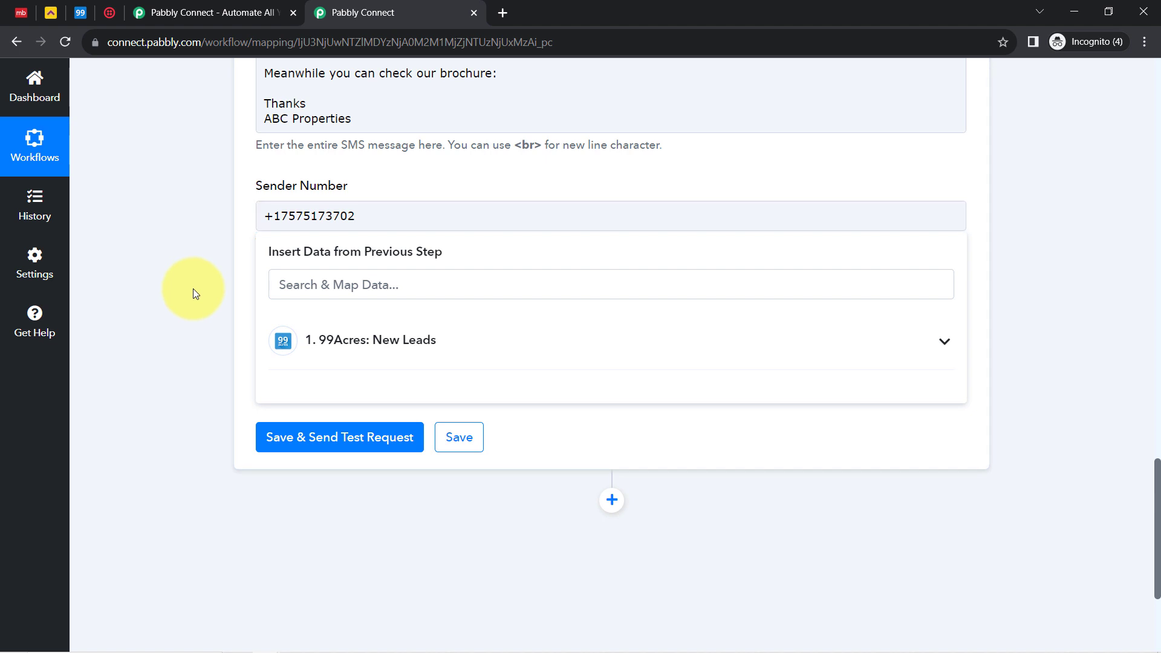
pyautogui.click(436, 319)
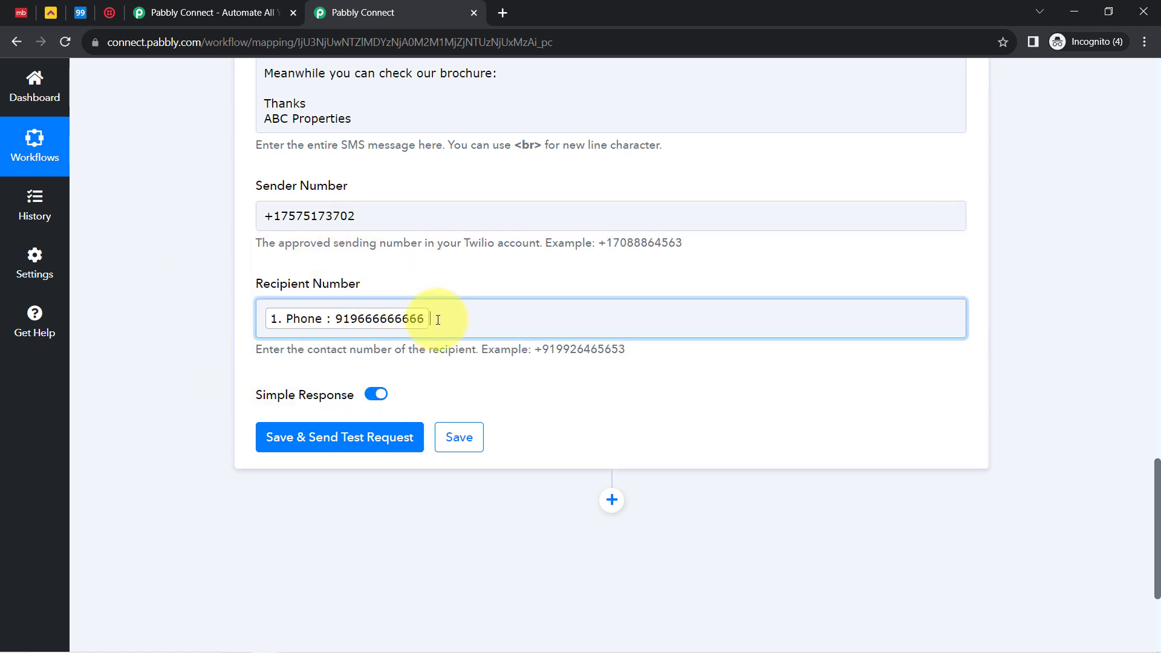
pyautogui.press('BackSpace')
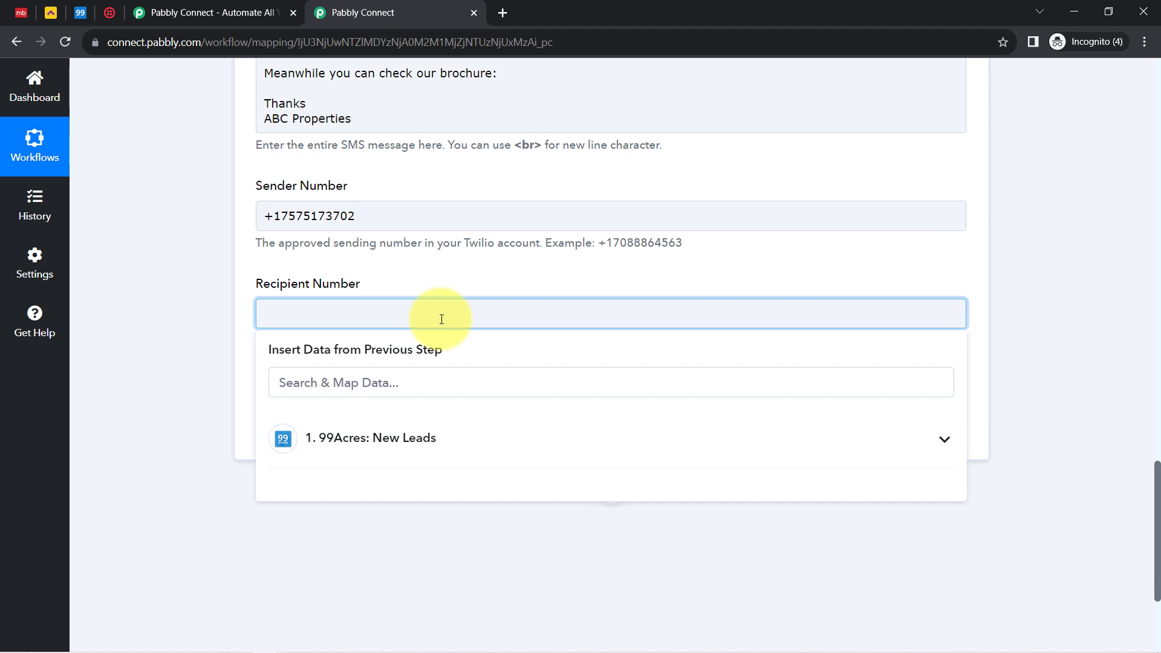
pyautogui.hotkey('ctrl', 'v')
pyautogui.scroll(-3, 436, 319)
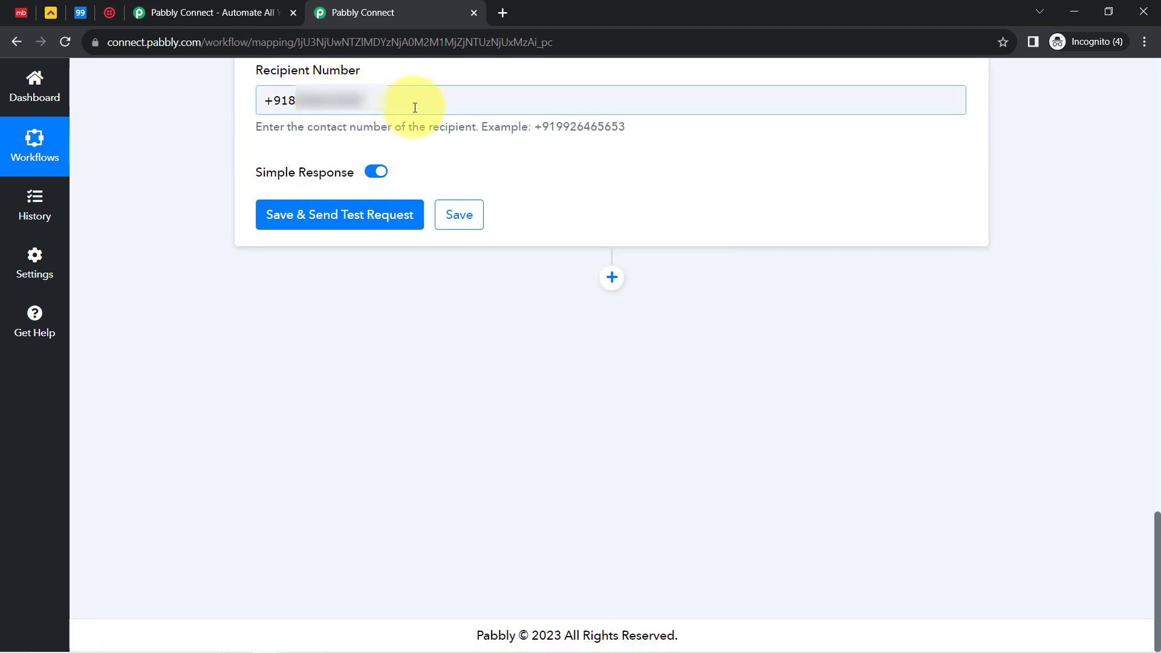
pyautogui.moveTo(555, 128); pyautogui.dragTo(537, 132)
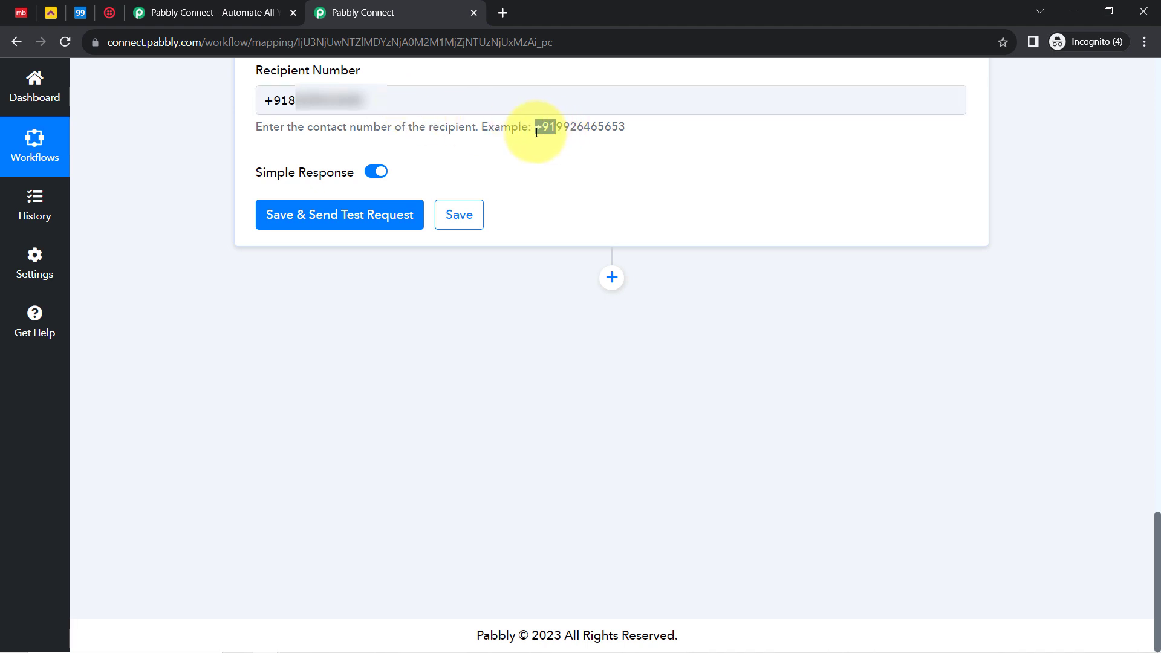
# Save the Twilio step, send a test SMS, and review the 2-segment outbound-api response
pyautogui.click(297, 216)
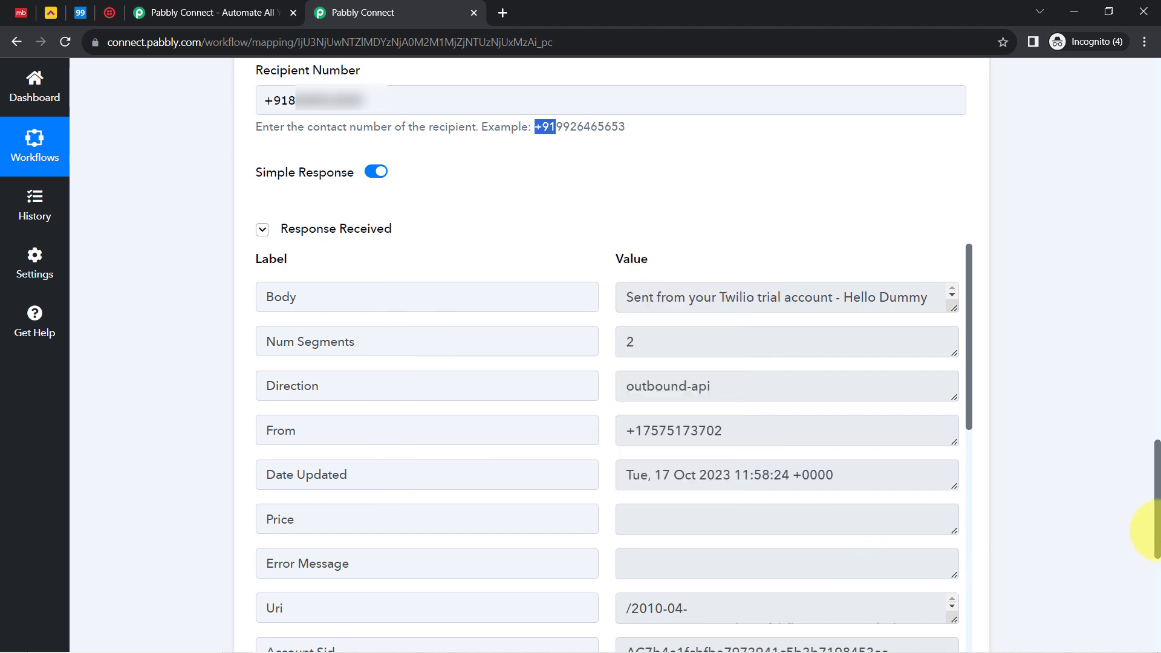
pyautogui.scroll(4, 1148, 508)
pyautogui.scroll(6, 1147, 477)
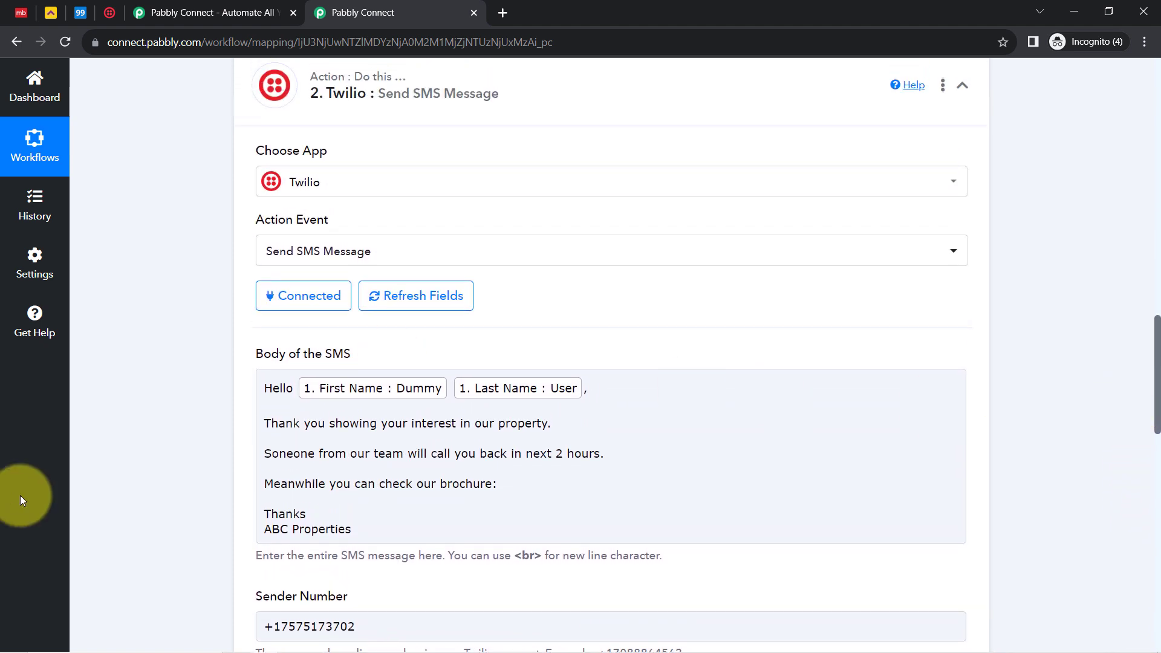
# Correct 'Soneone' to 'Someone' and paste the Google Drive brochure link after 'brochure:'
pyautogui.click(270, 483)
pyautogui.click(284, 458)
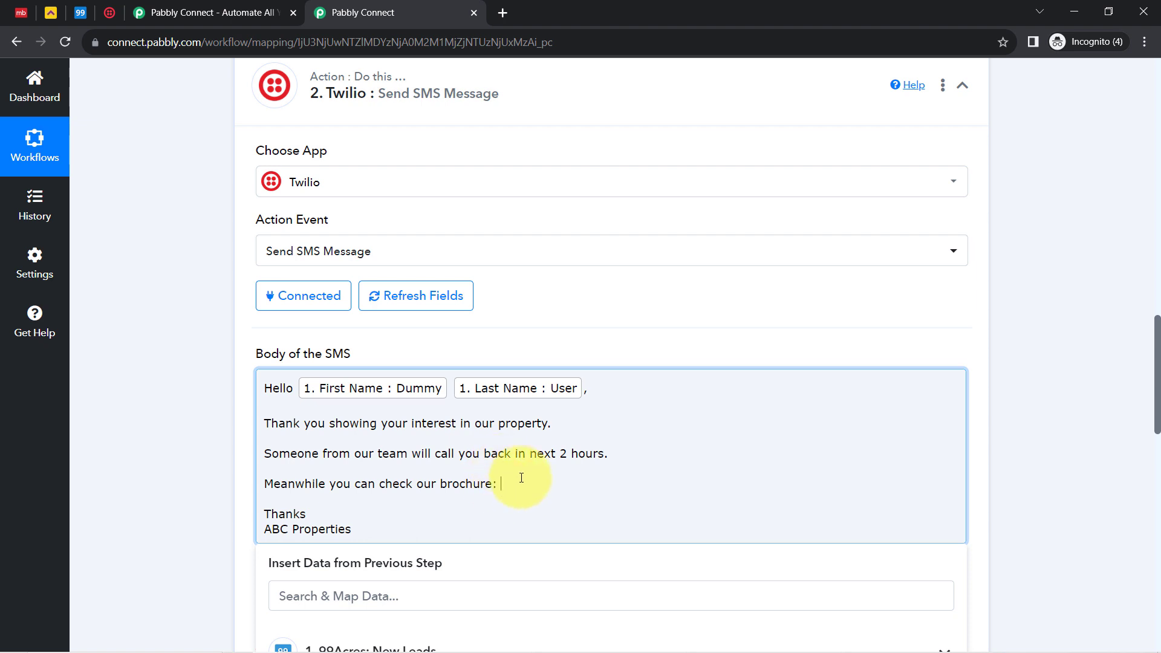
pyautogui.moveTo(502, 484); pyautogui.dragTo(492, 502)
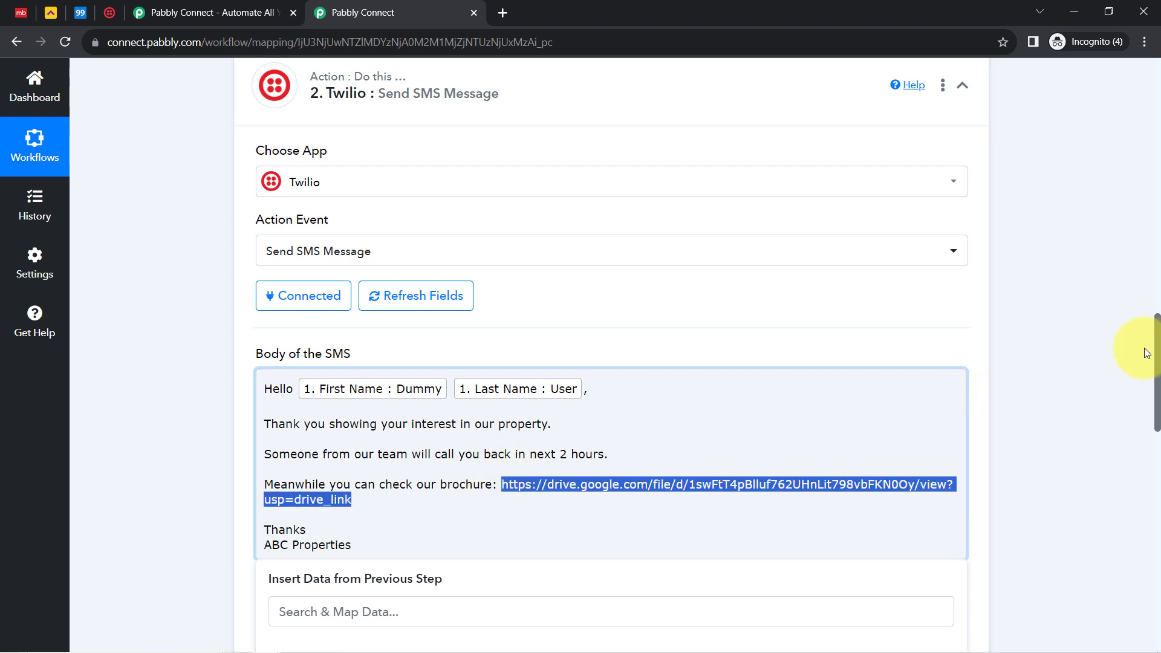
pyautogui.moveTo(1143, 363); pyautogui.dragTo(1143, 640)
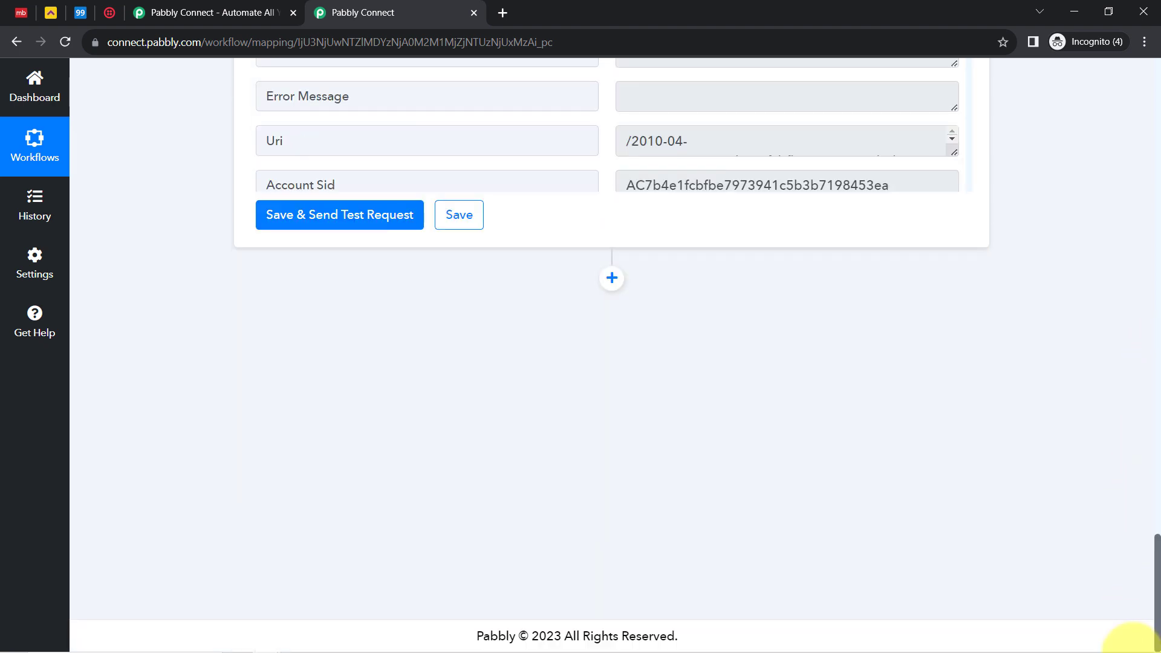
pyautogui.click(374, 218)
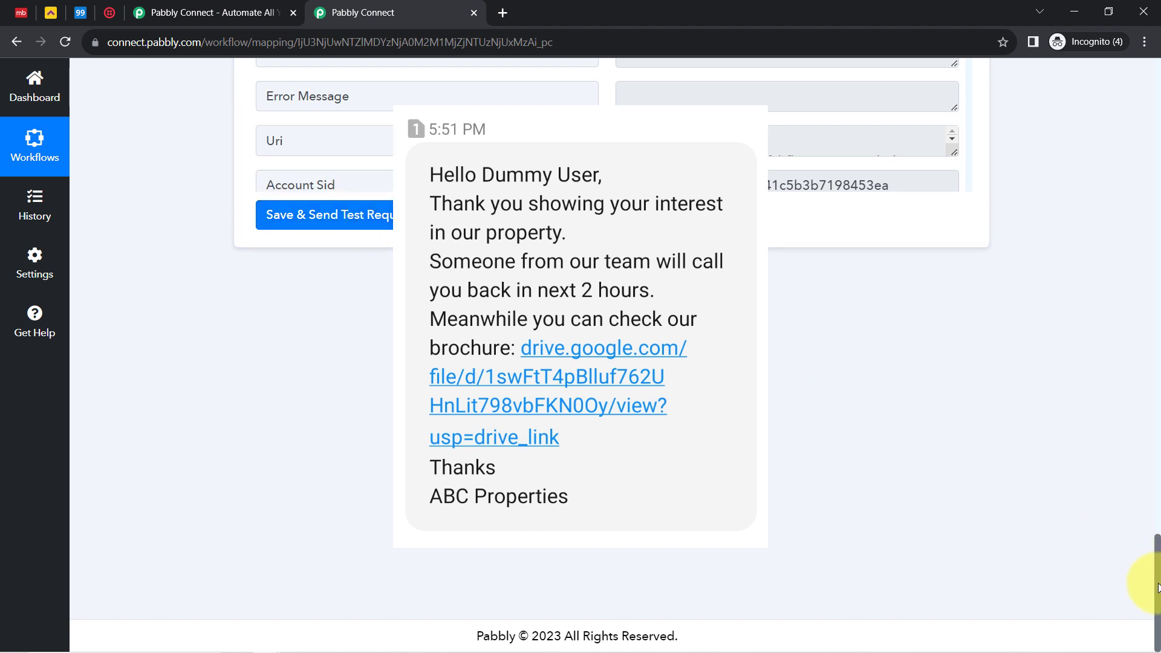
# Scroll back to the top of the workflow after the second test SMS to Dummy User
pyautogui.moveTo(1158, 587); pyautogui.dragTo(1119, 90)
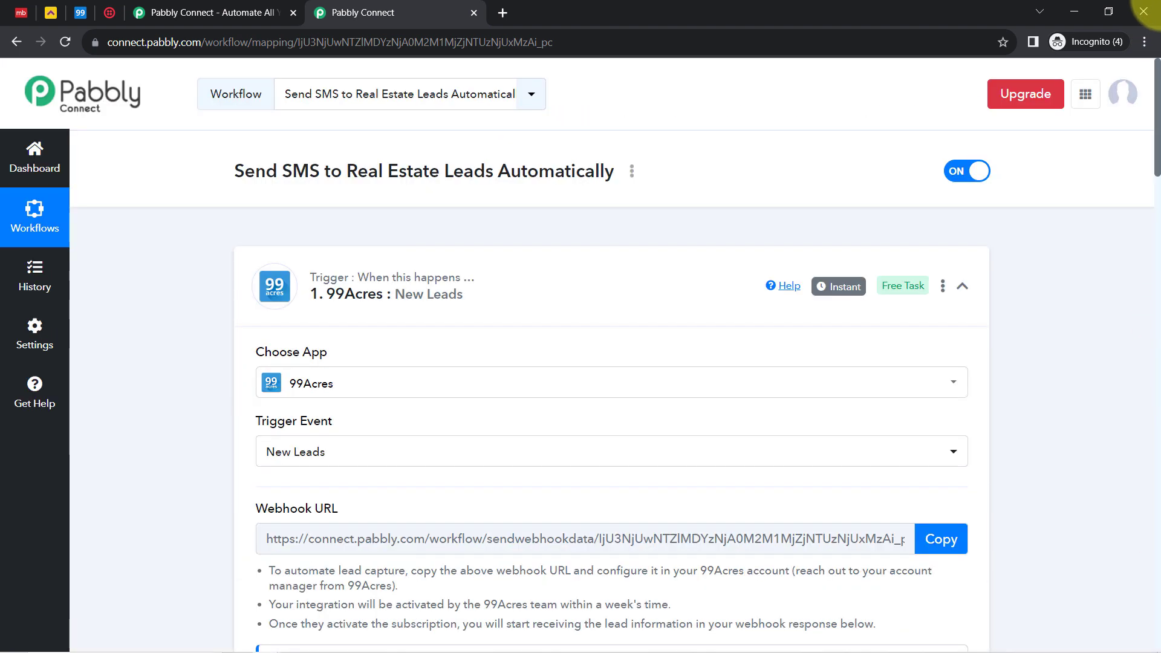
# Collapse the 99Acres New Leads trigger and the Twilio Send SMS Message action
pyautogui.moveTo(336, 289)
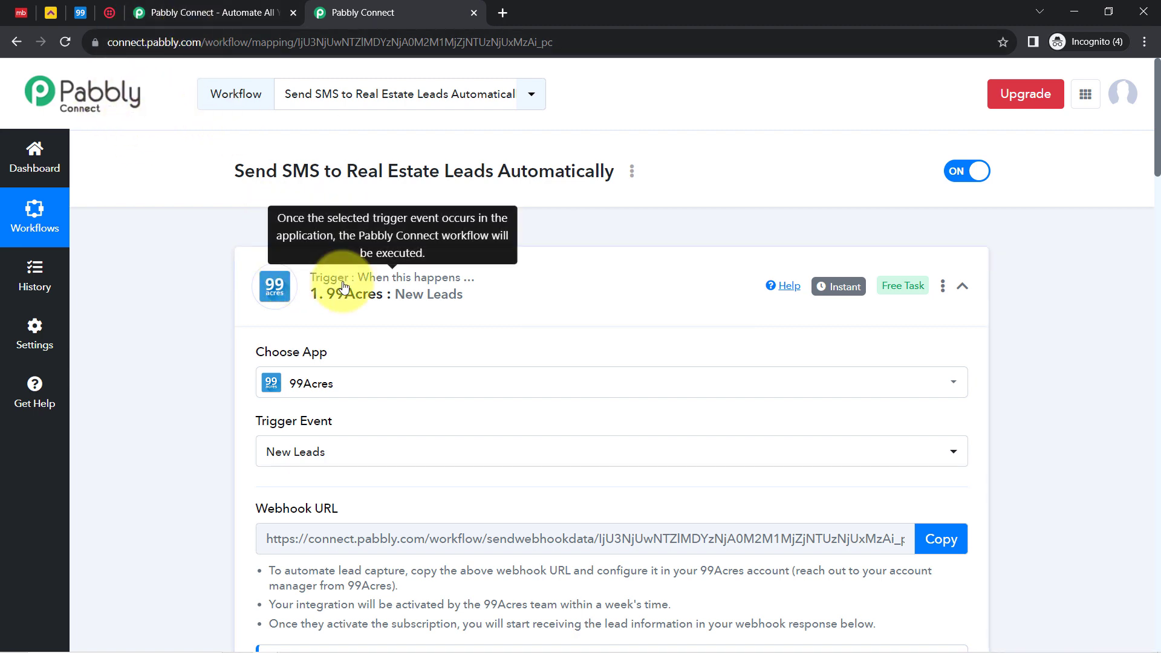
pyautogui.click(272, 292)
pyautogui.click(351, 435)
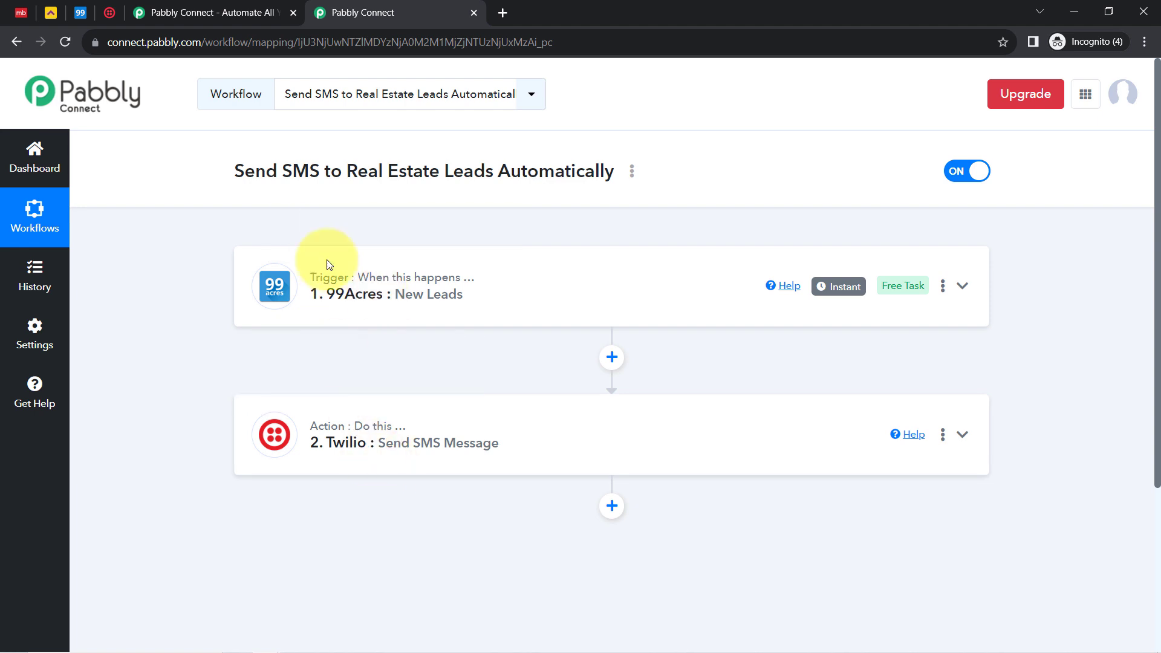
pyautogui.moveTo(396, 278)
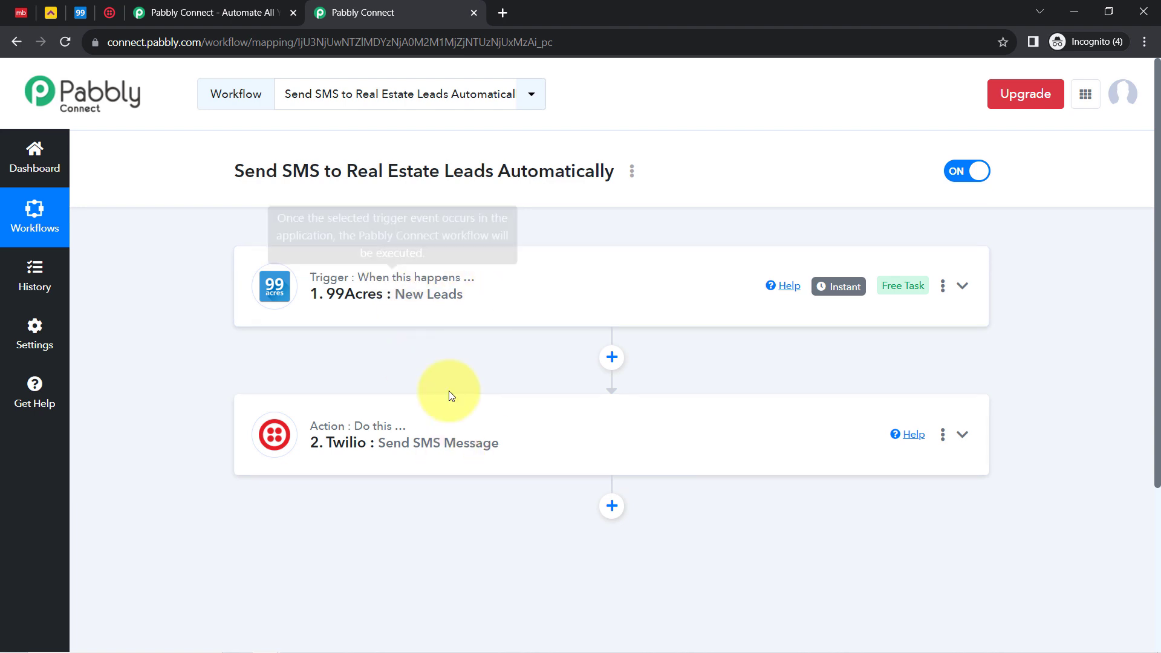
# Copy the workflow's share link from the Share Workflow dialog, then close the dialog
pyautogui.click(632, 172)
pyautogui.click(544, 258)
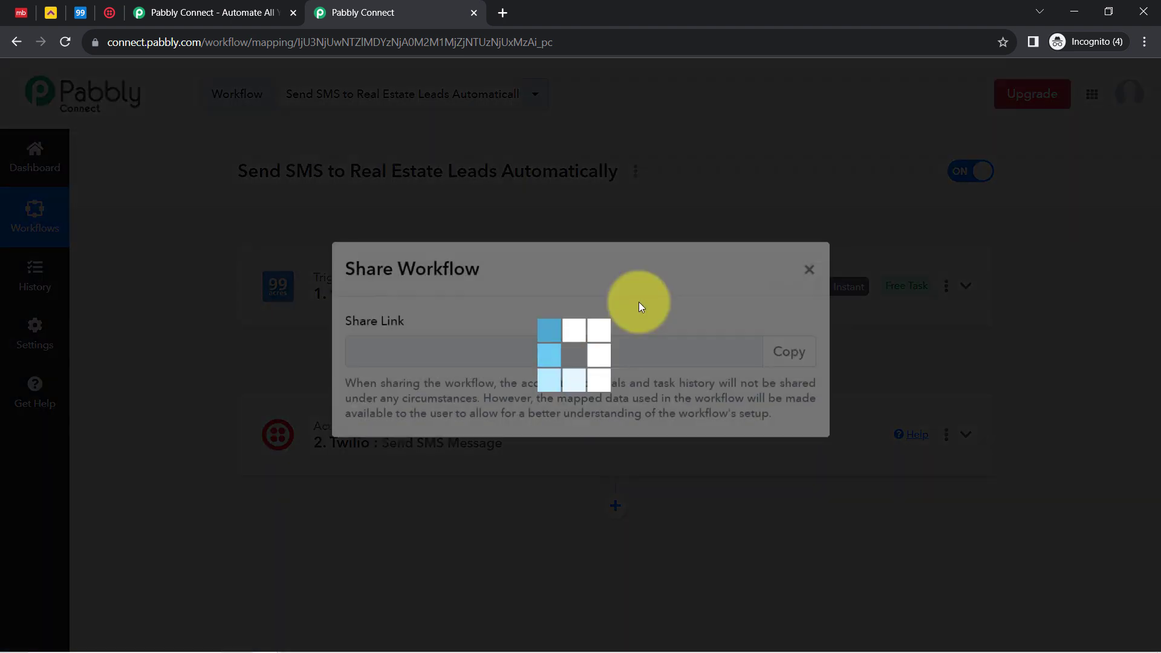
pyautogui.click(794, 371)
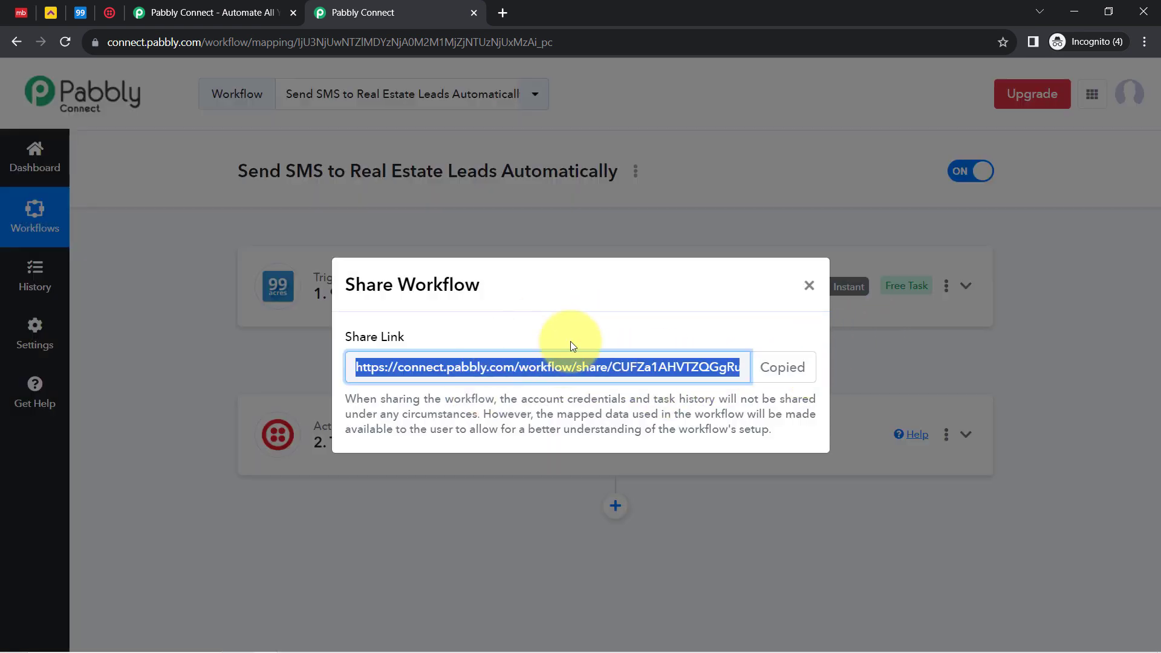
pyautogui.click(807, 286)
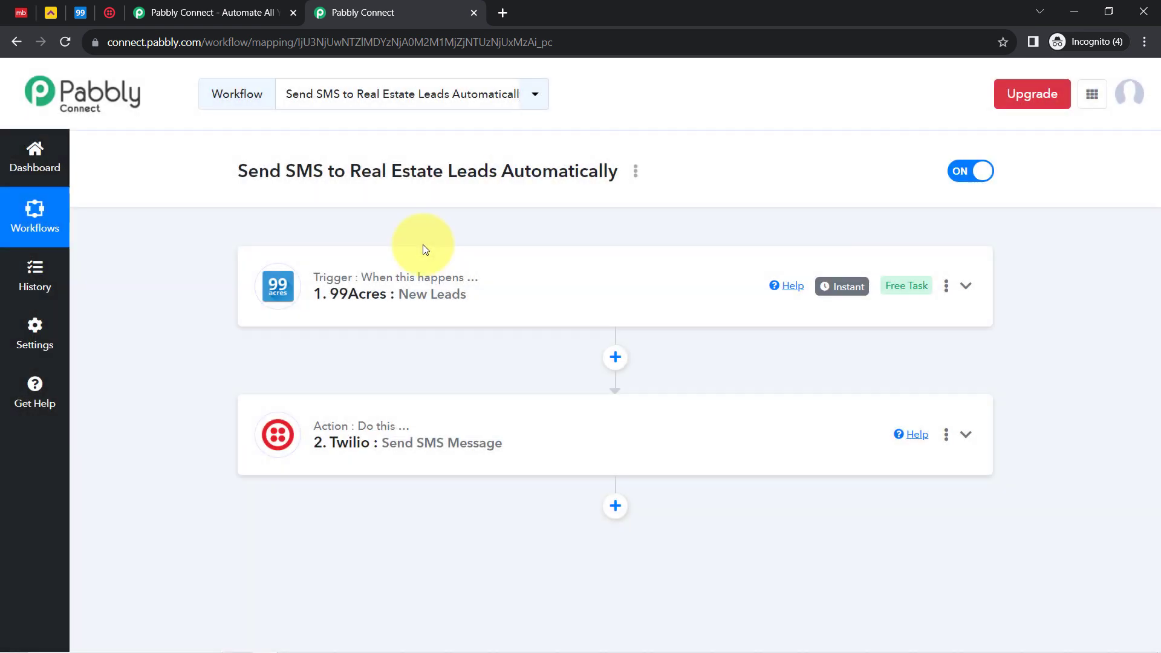